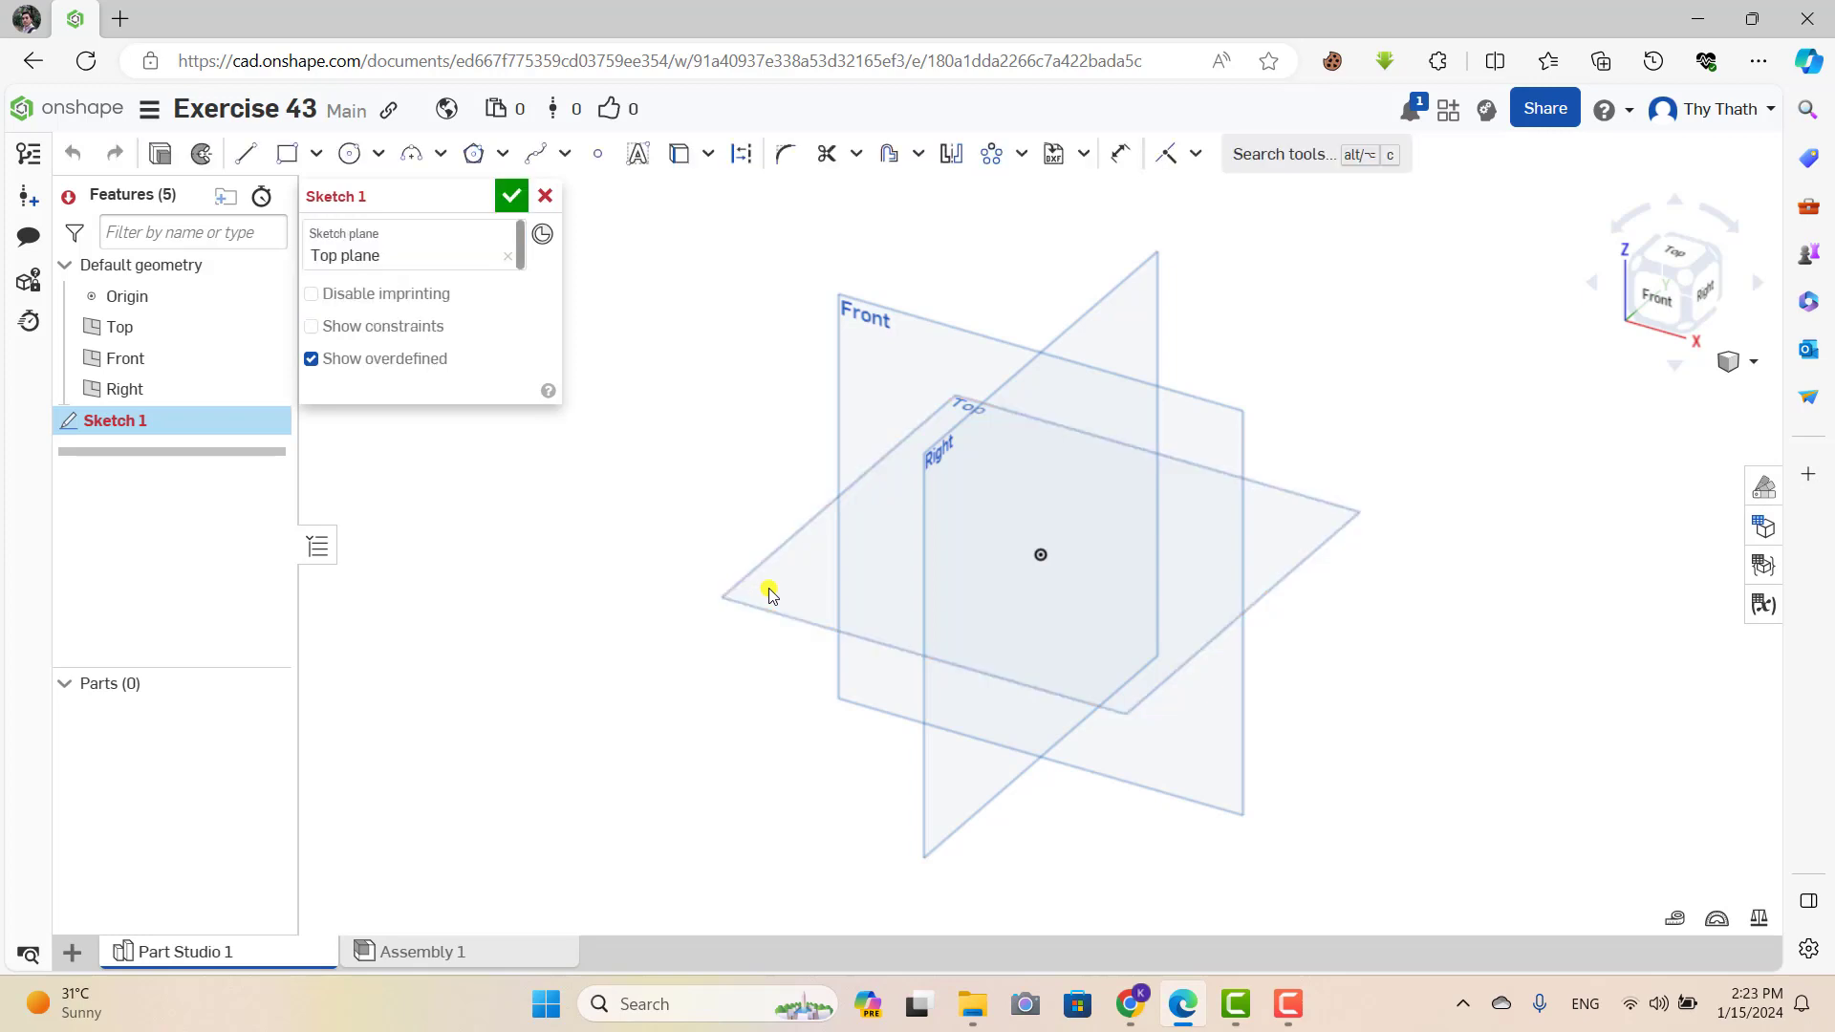
View the Top-plane sketch straight on and draw a circle about 179 mm in diameter centred on the origin.
right_click(710, 472)
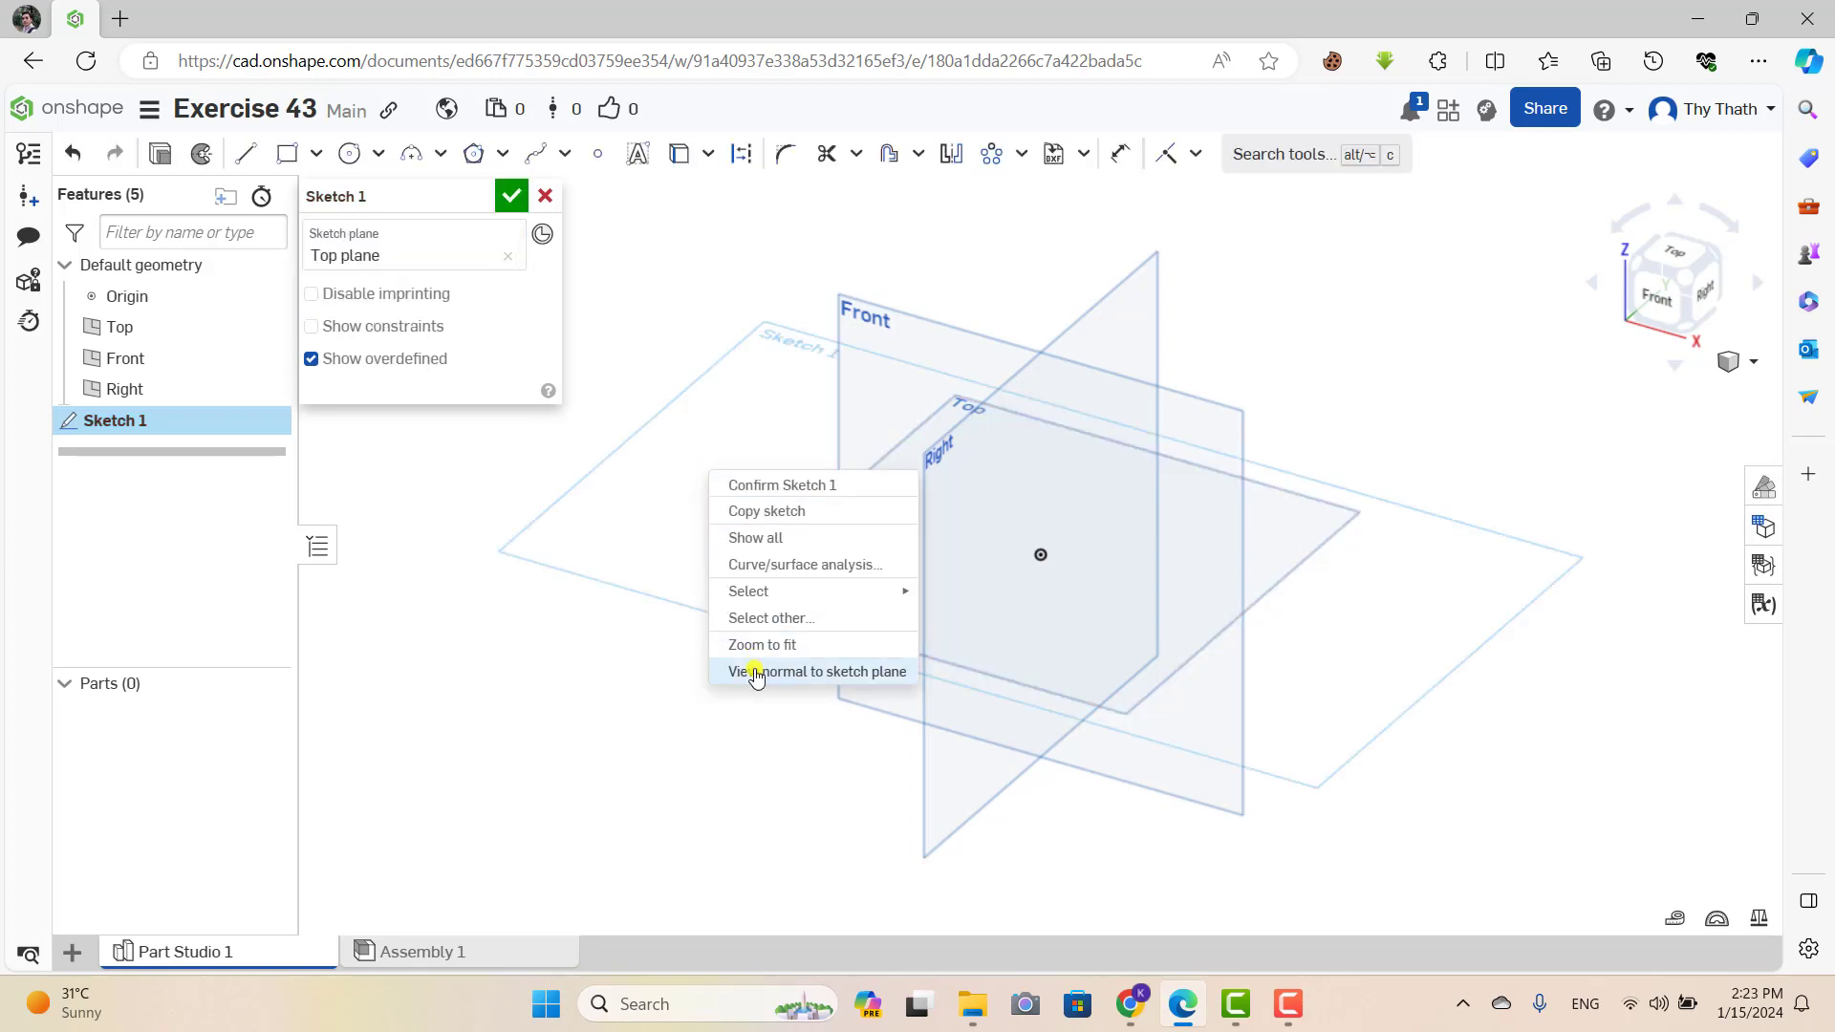
click(753, 671)
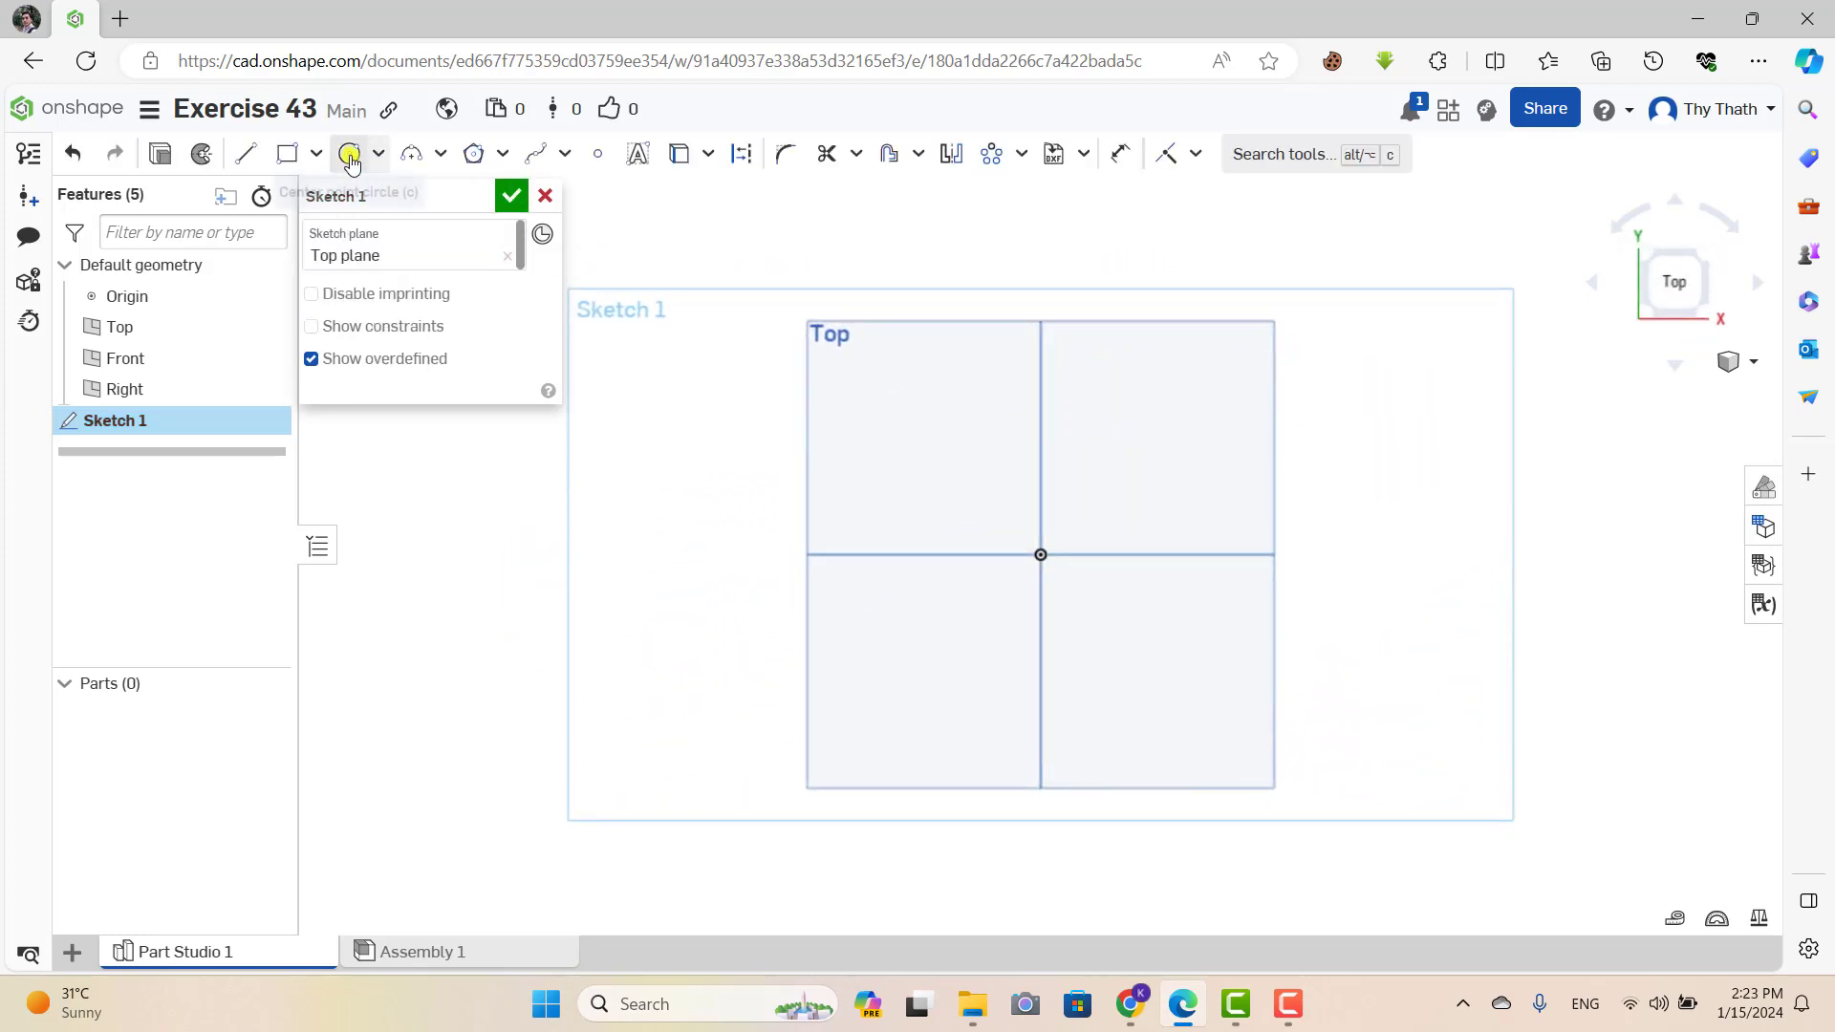
click(350, 153)
click(1041, 554)
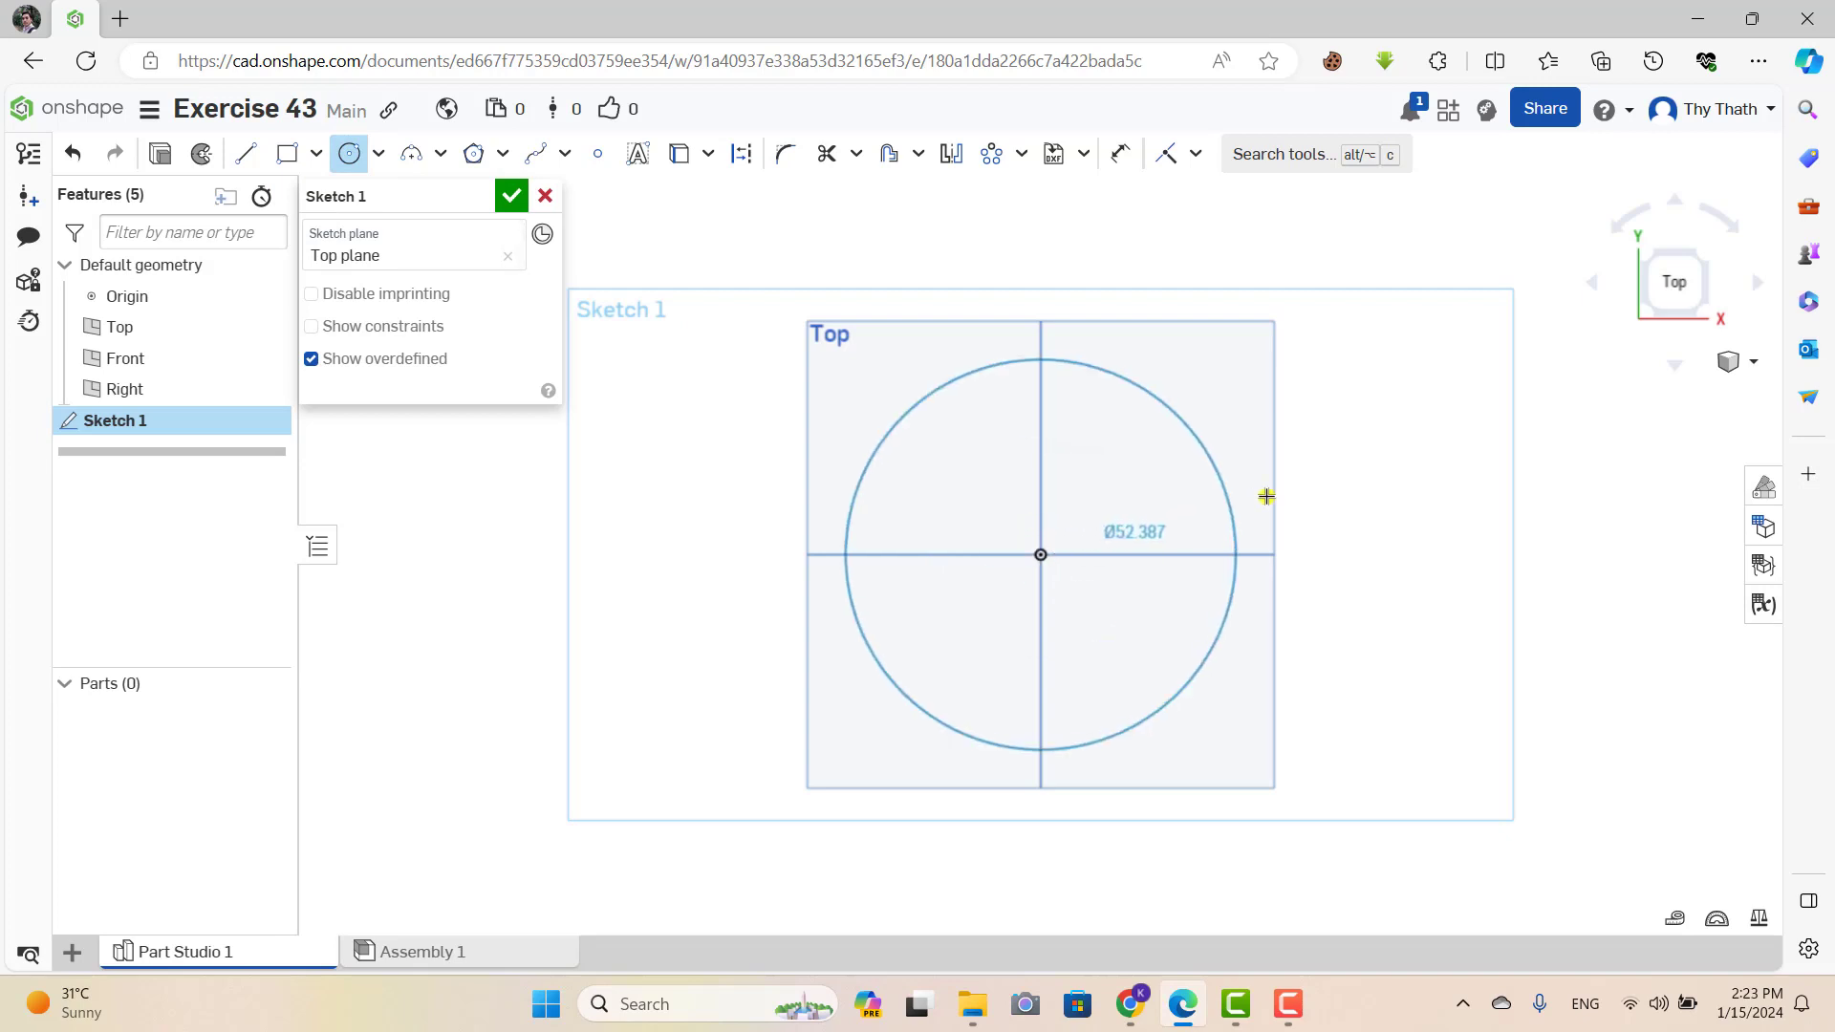
click(1310, 483)
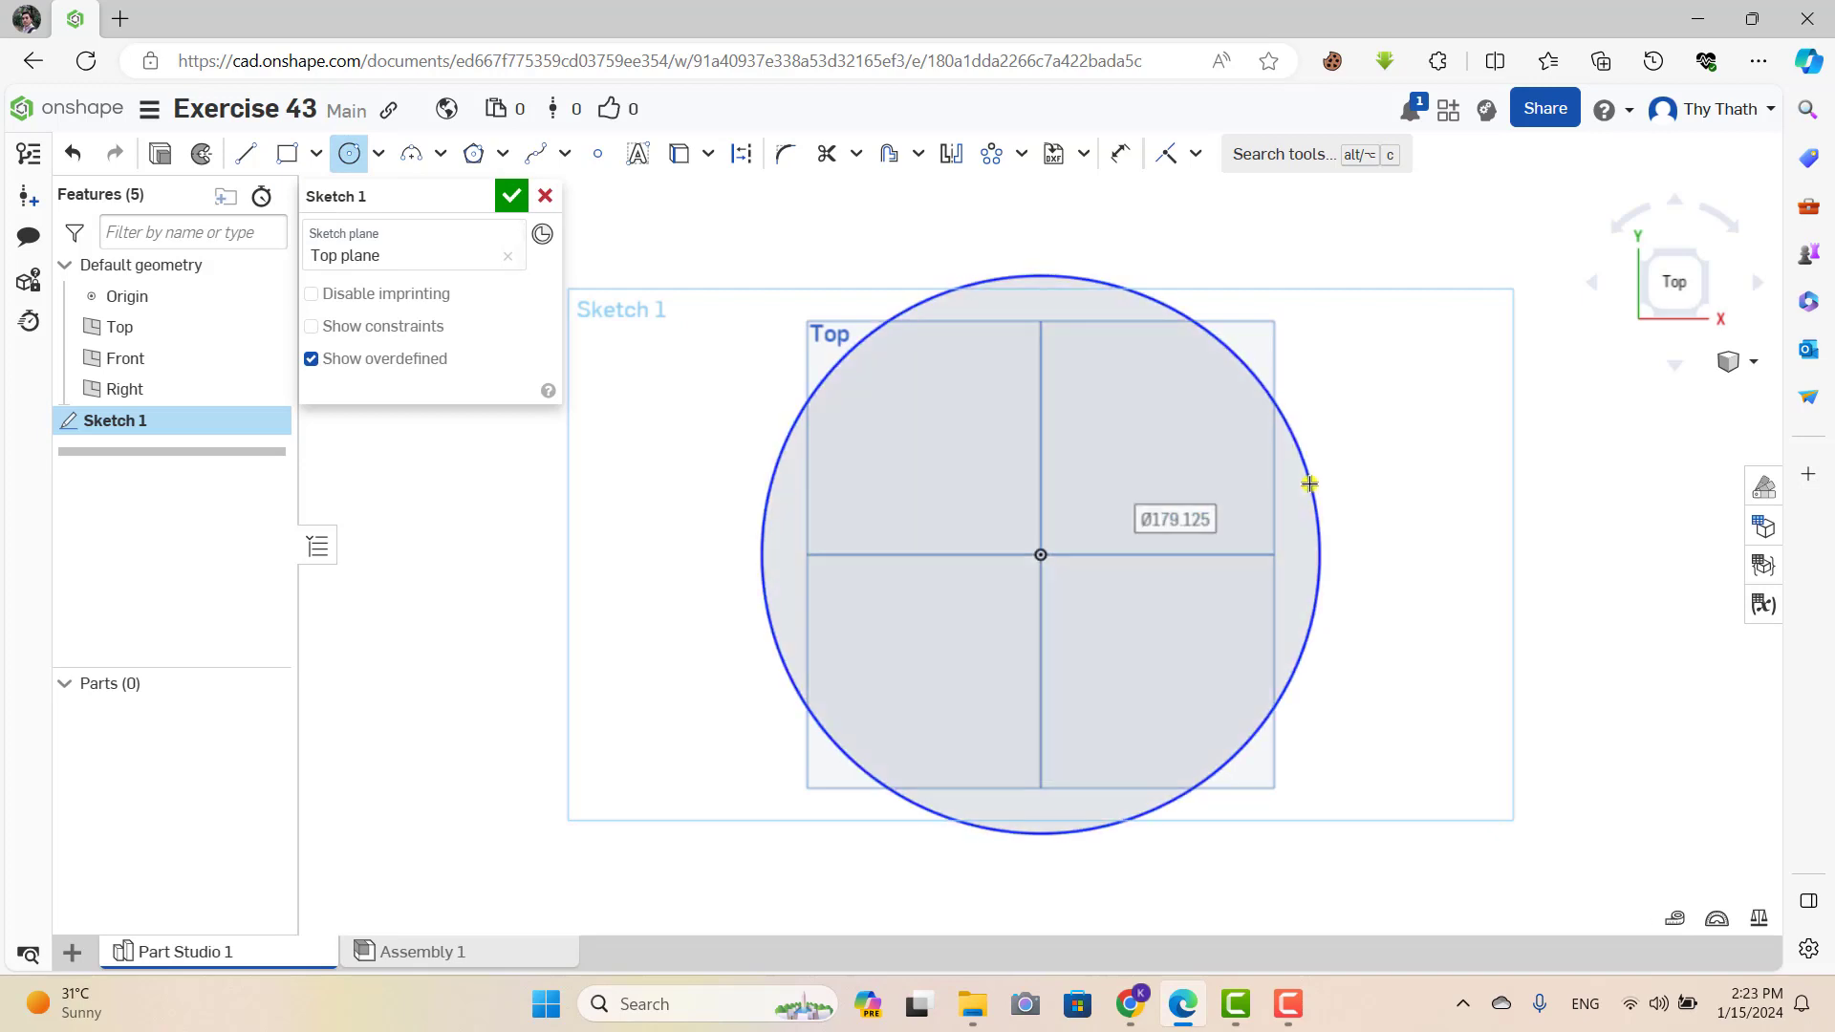
Dimension the circle's diameter to 100 mm.
click(1122, 153)
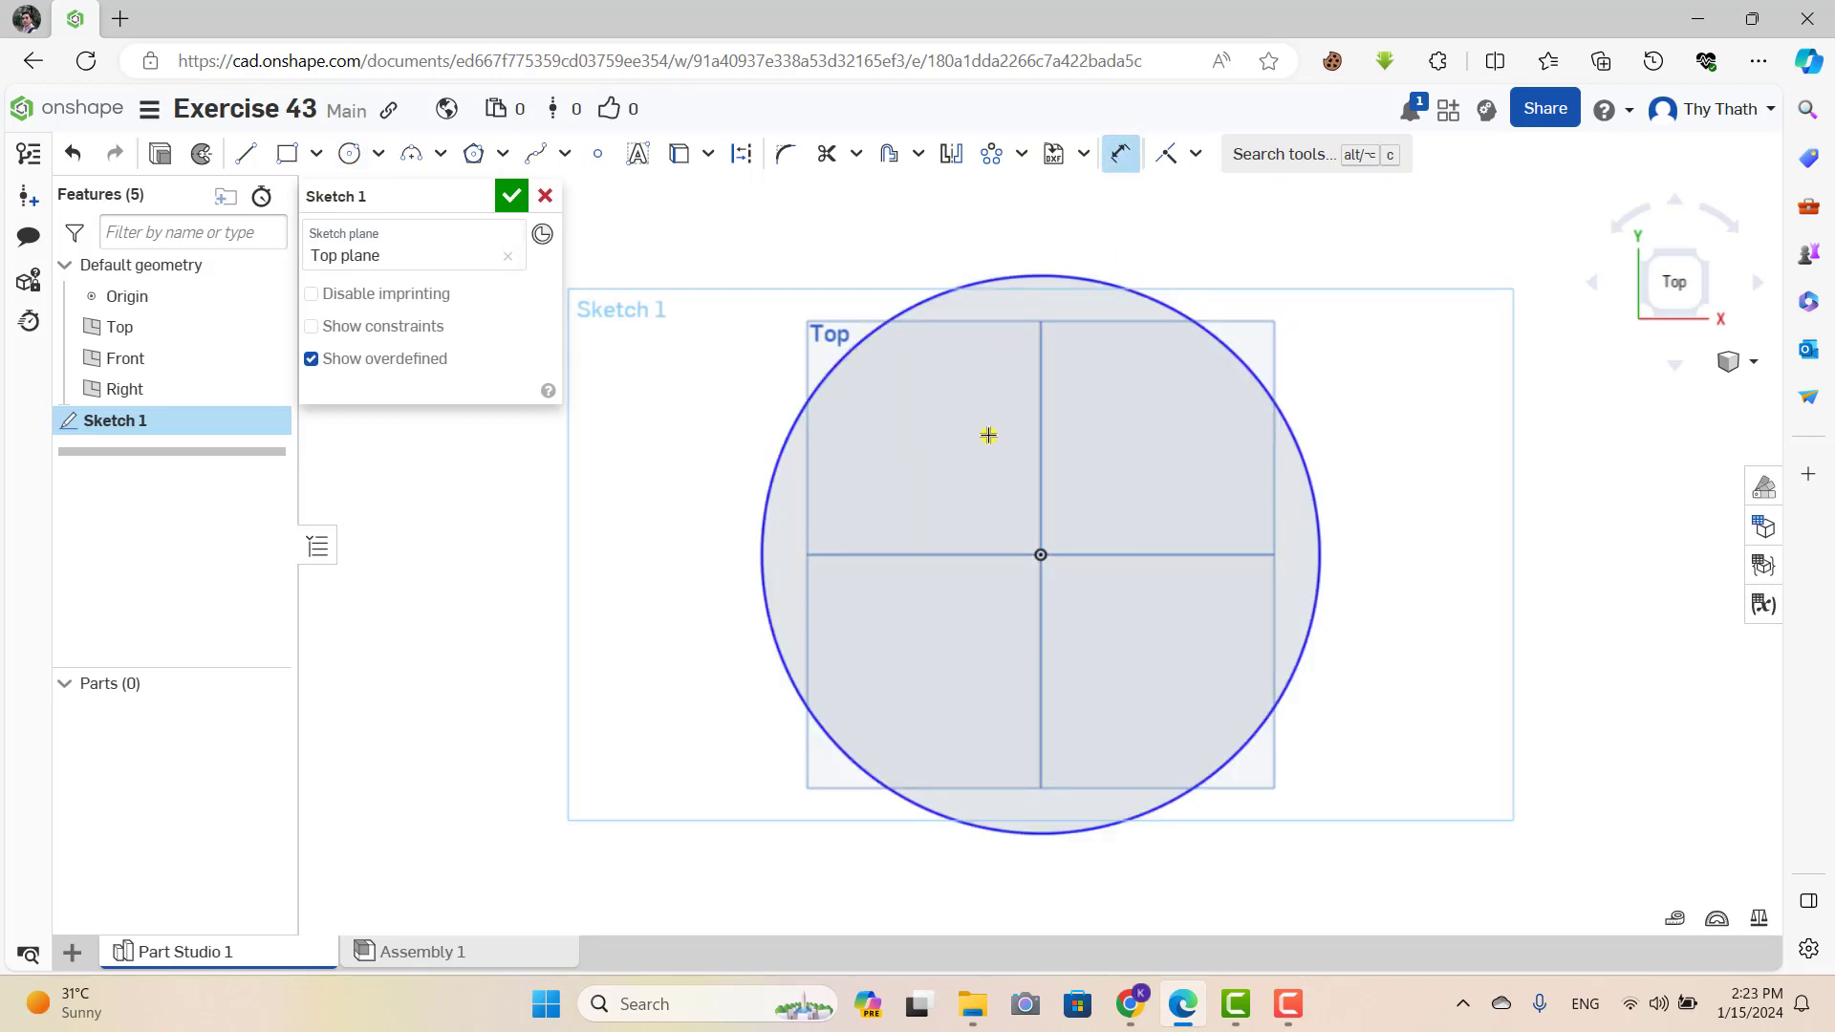
click(1014, 280)
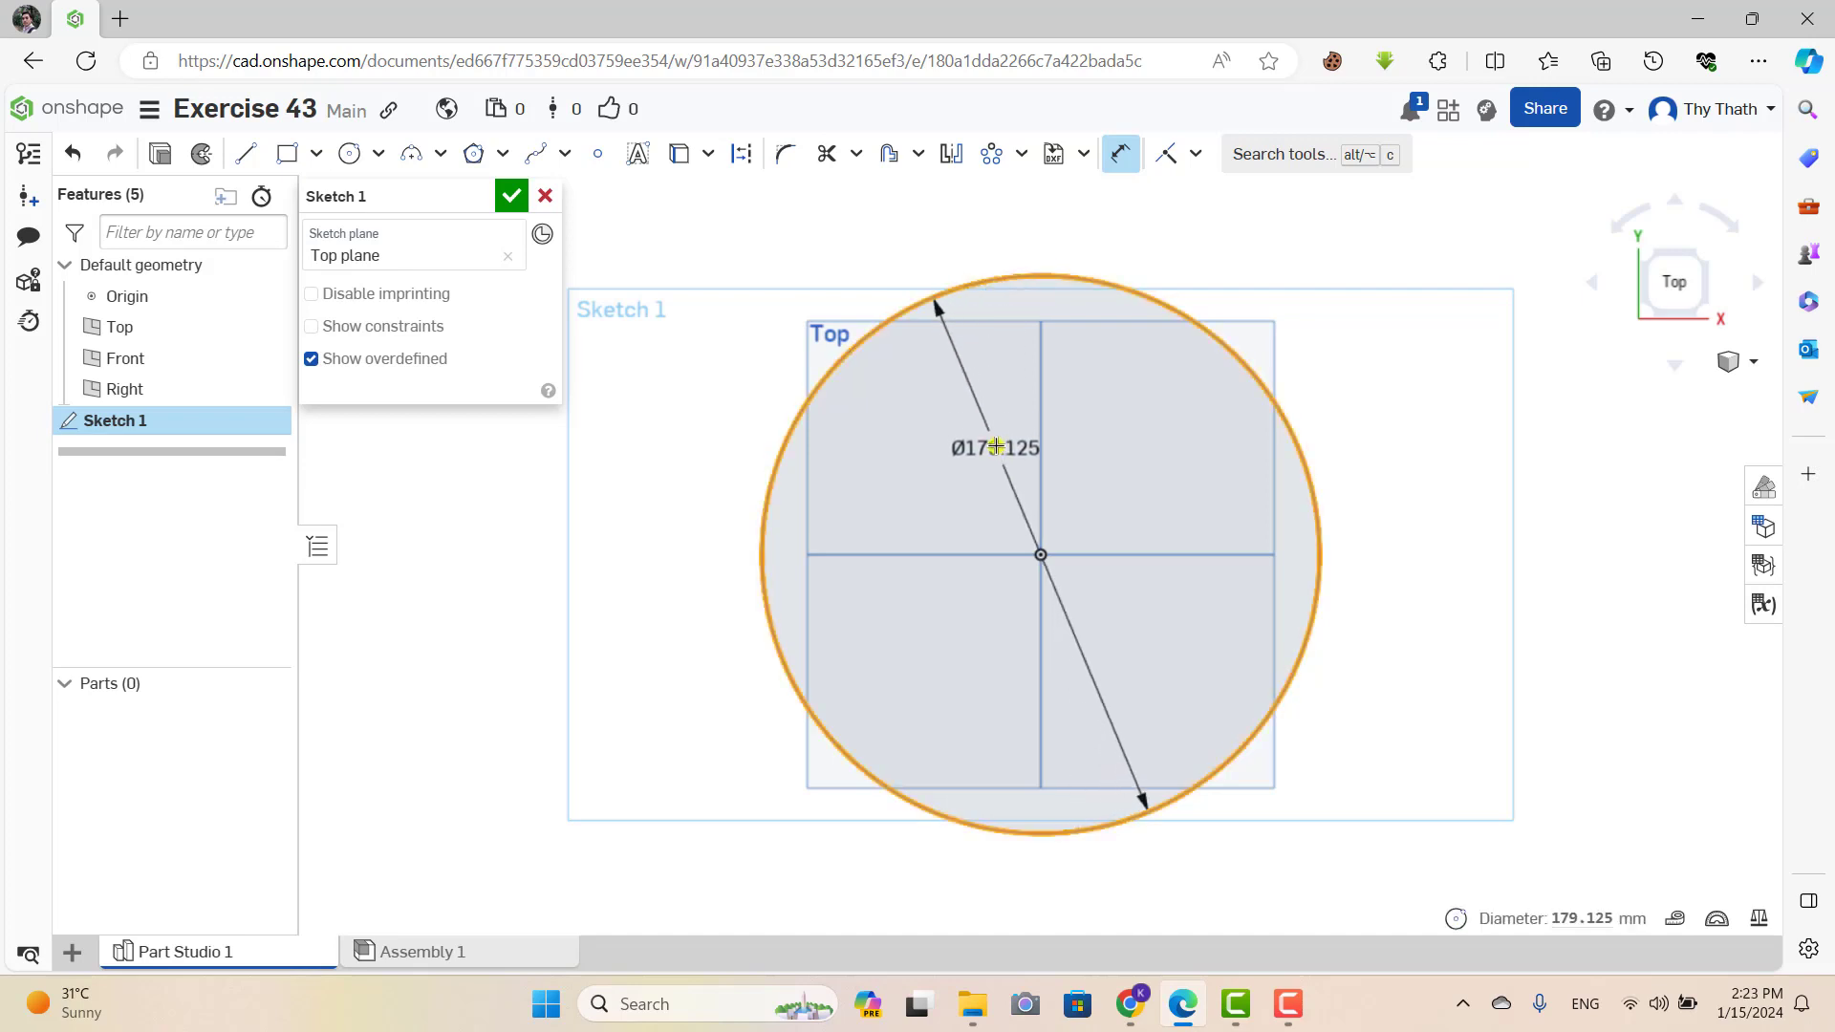
click(997, 445)
text(100)
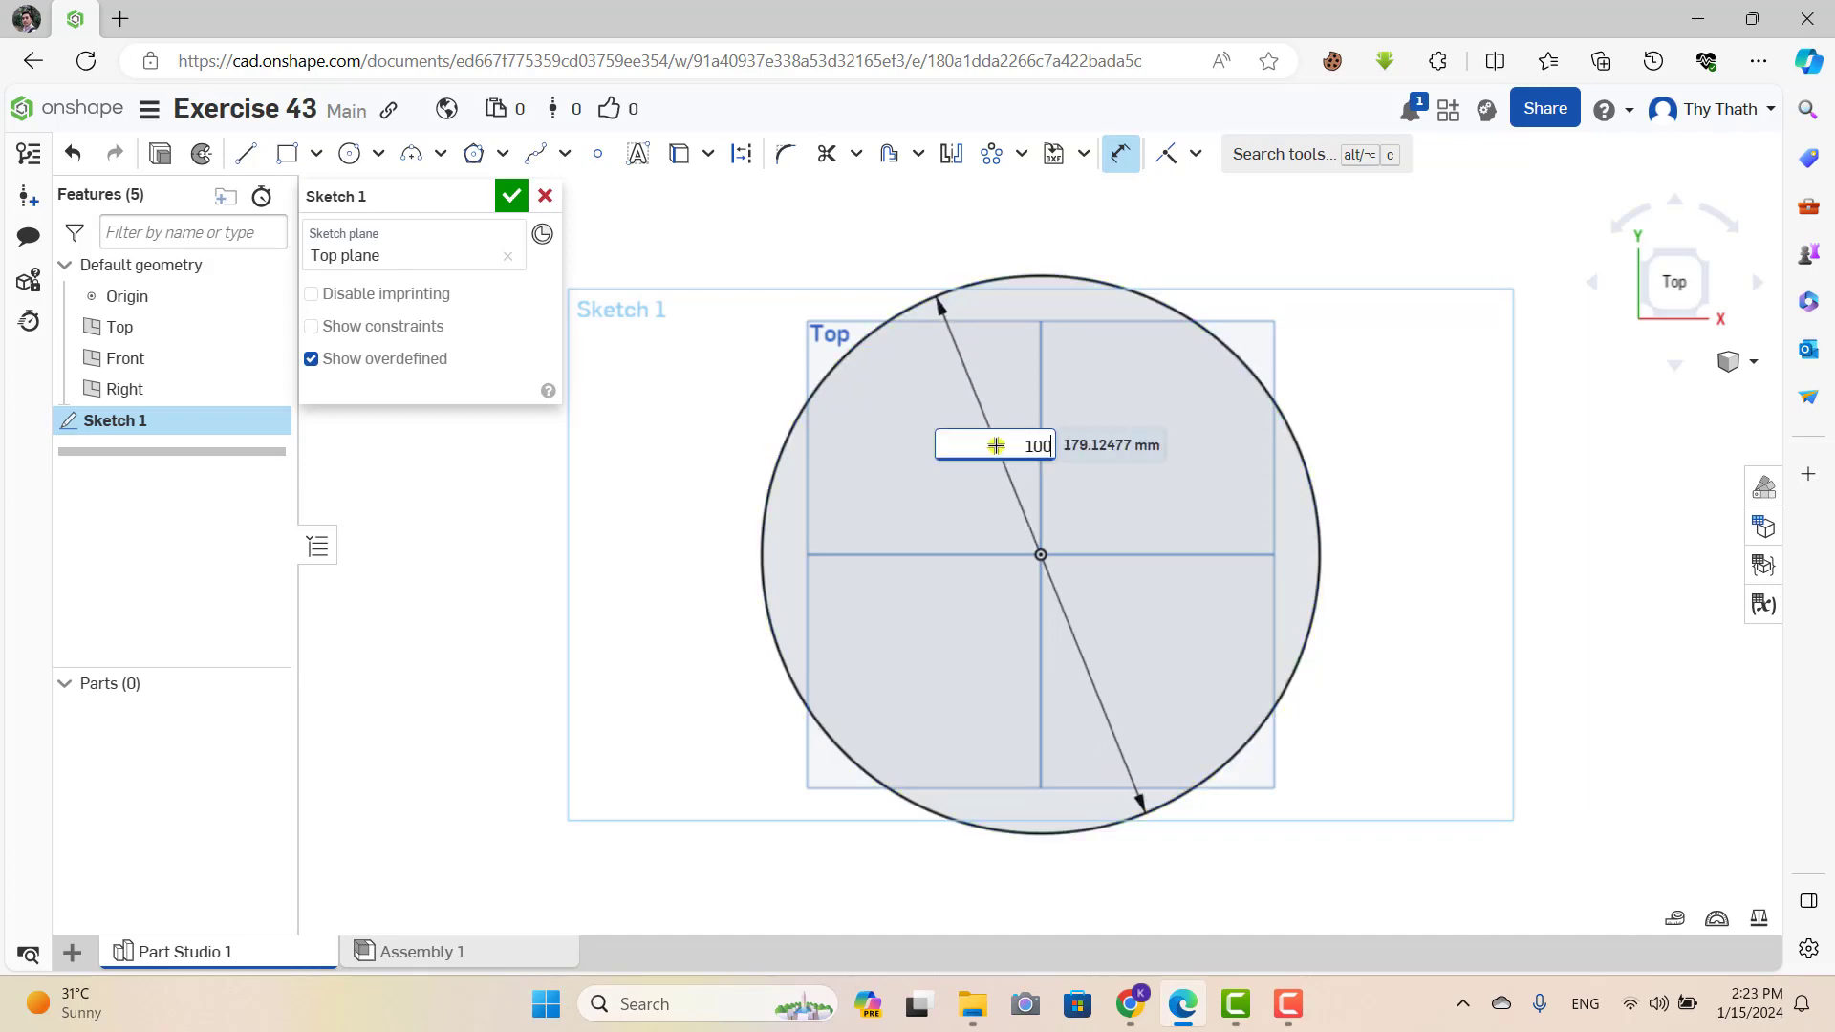
key(Return)
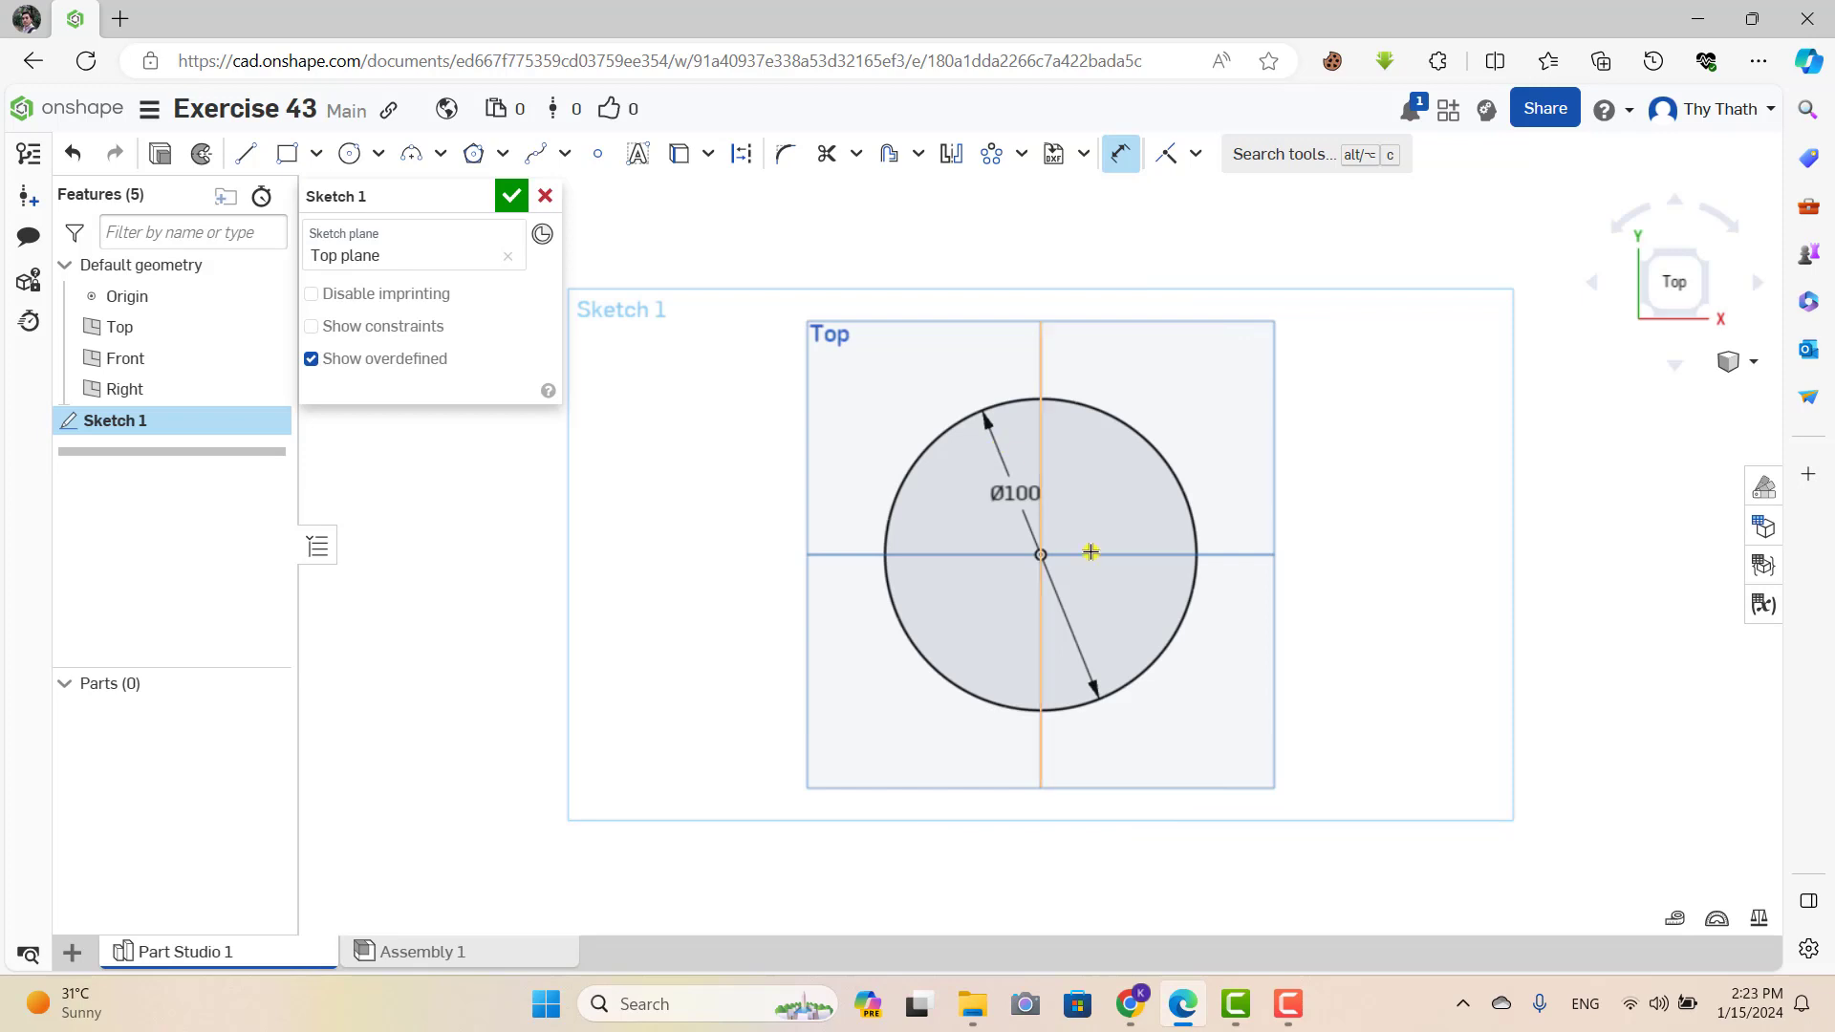
Draw a second circle about 69 mm in diameter, centred on the origin inside the 100 mm circle.
scroll(1090, 549, up, 3)
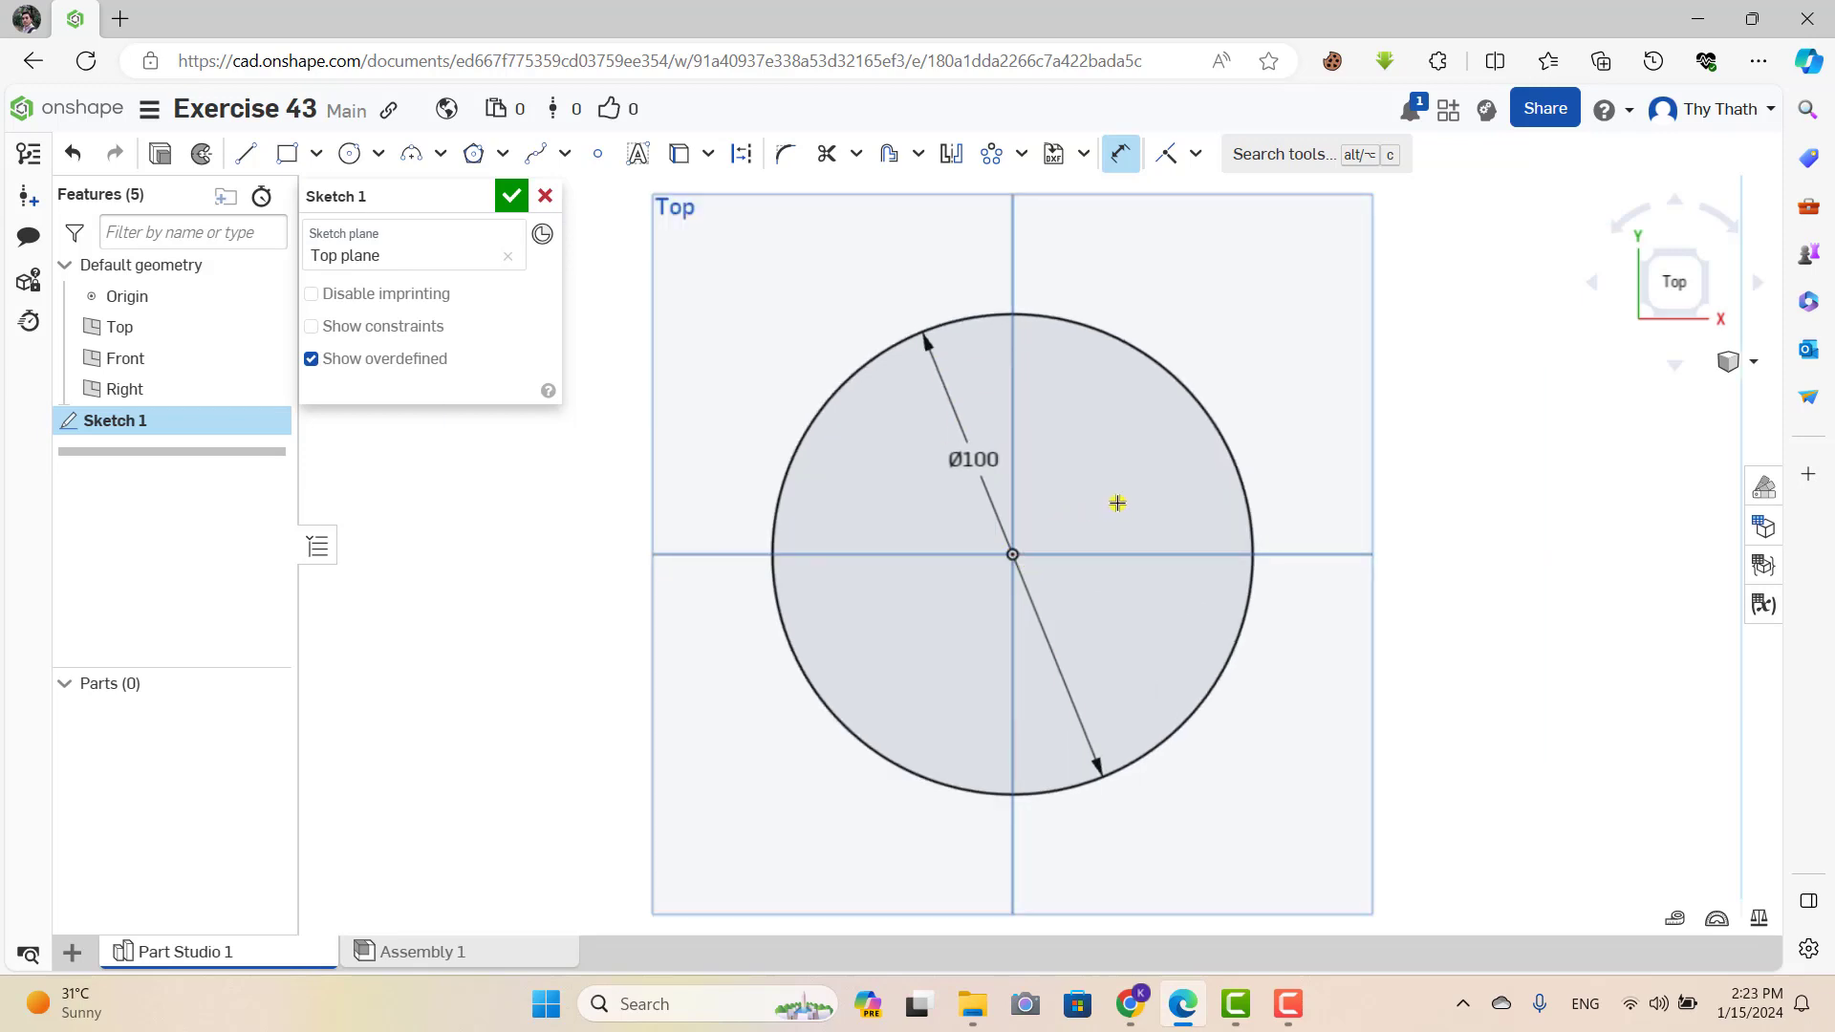
click(349, 153)
click(1012, 555)
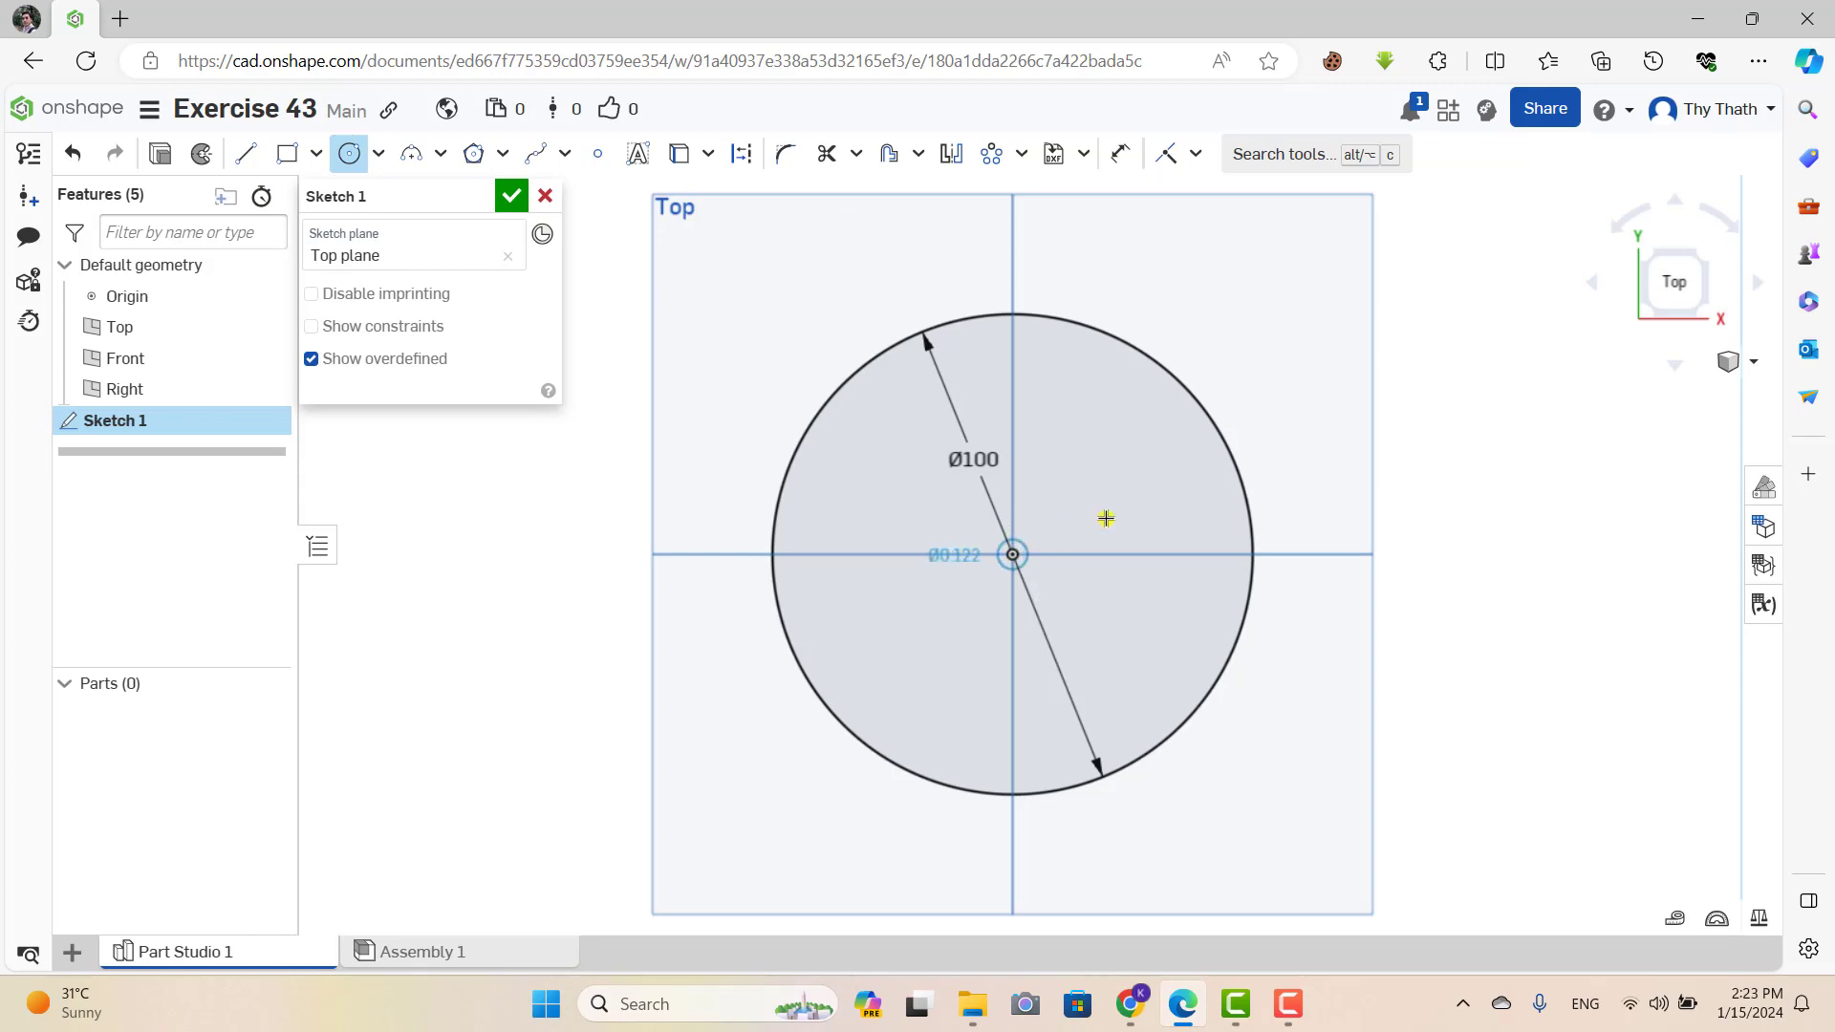
click(1167, 504)
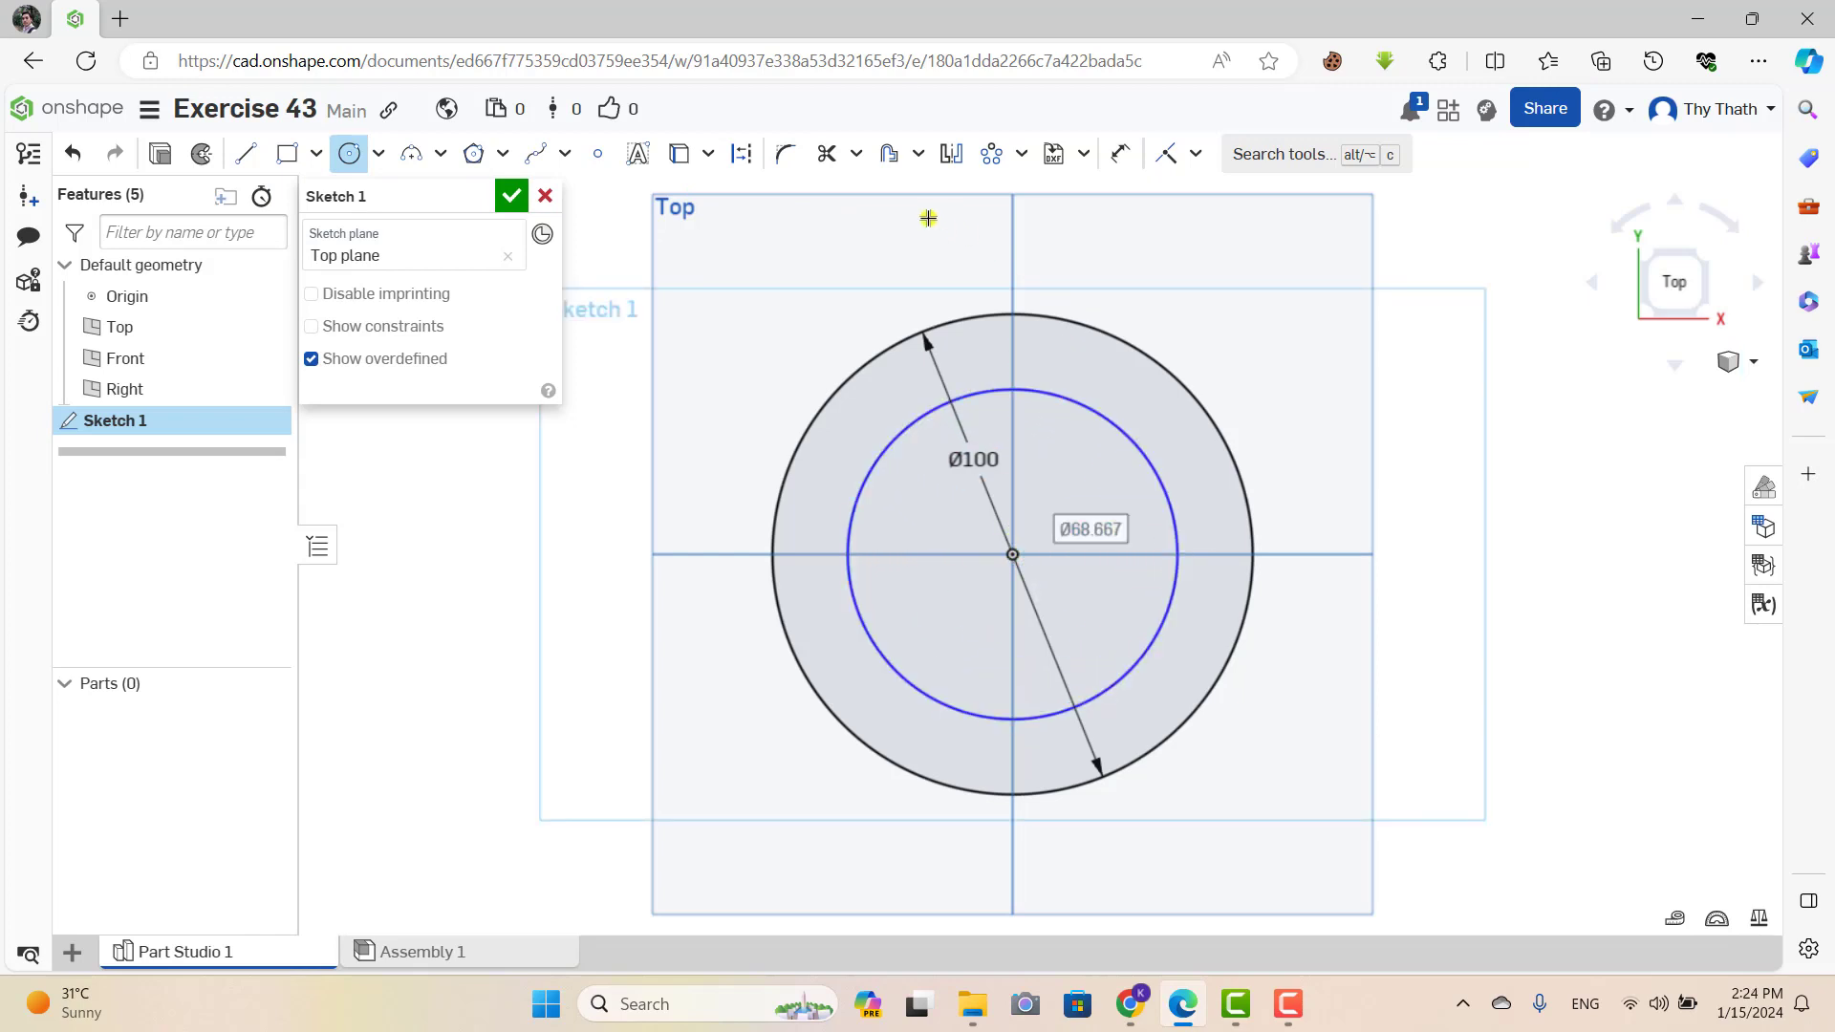
Dimension the inner circle's diameter to 50 mm.
click(1120, 153)
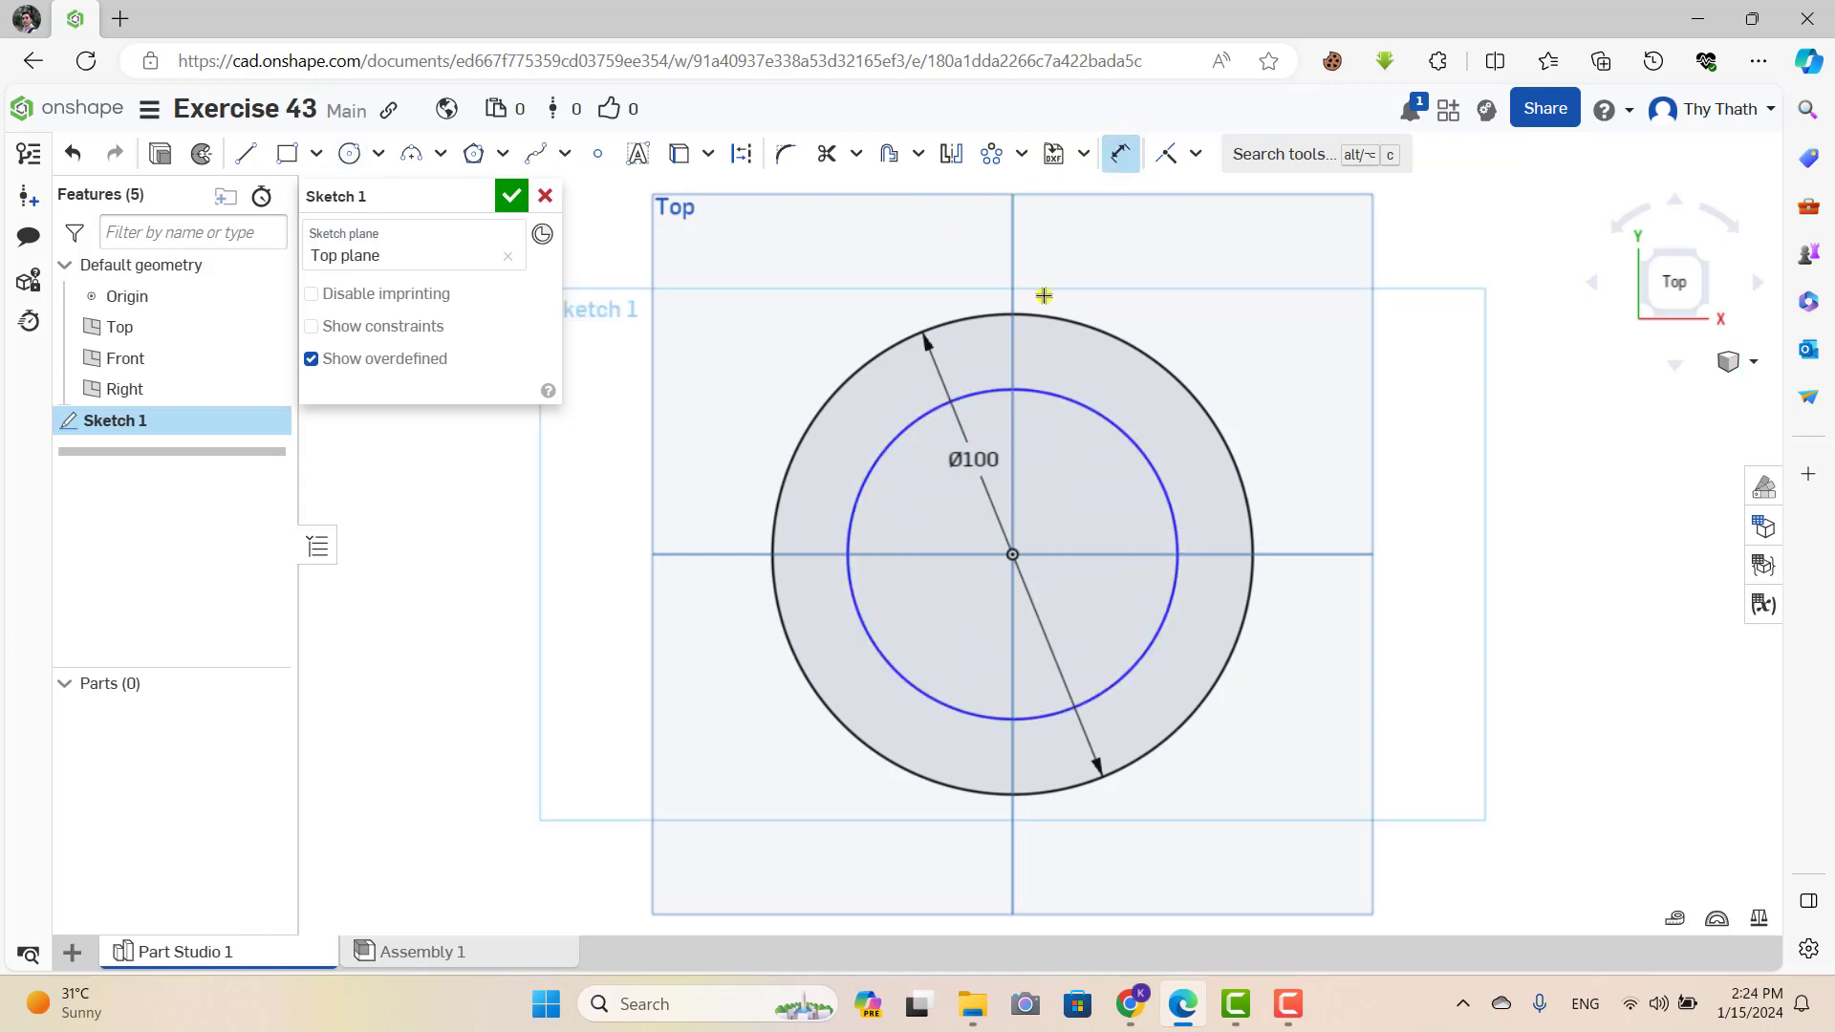
click(1057, 395)
click(1064, 496)
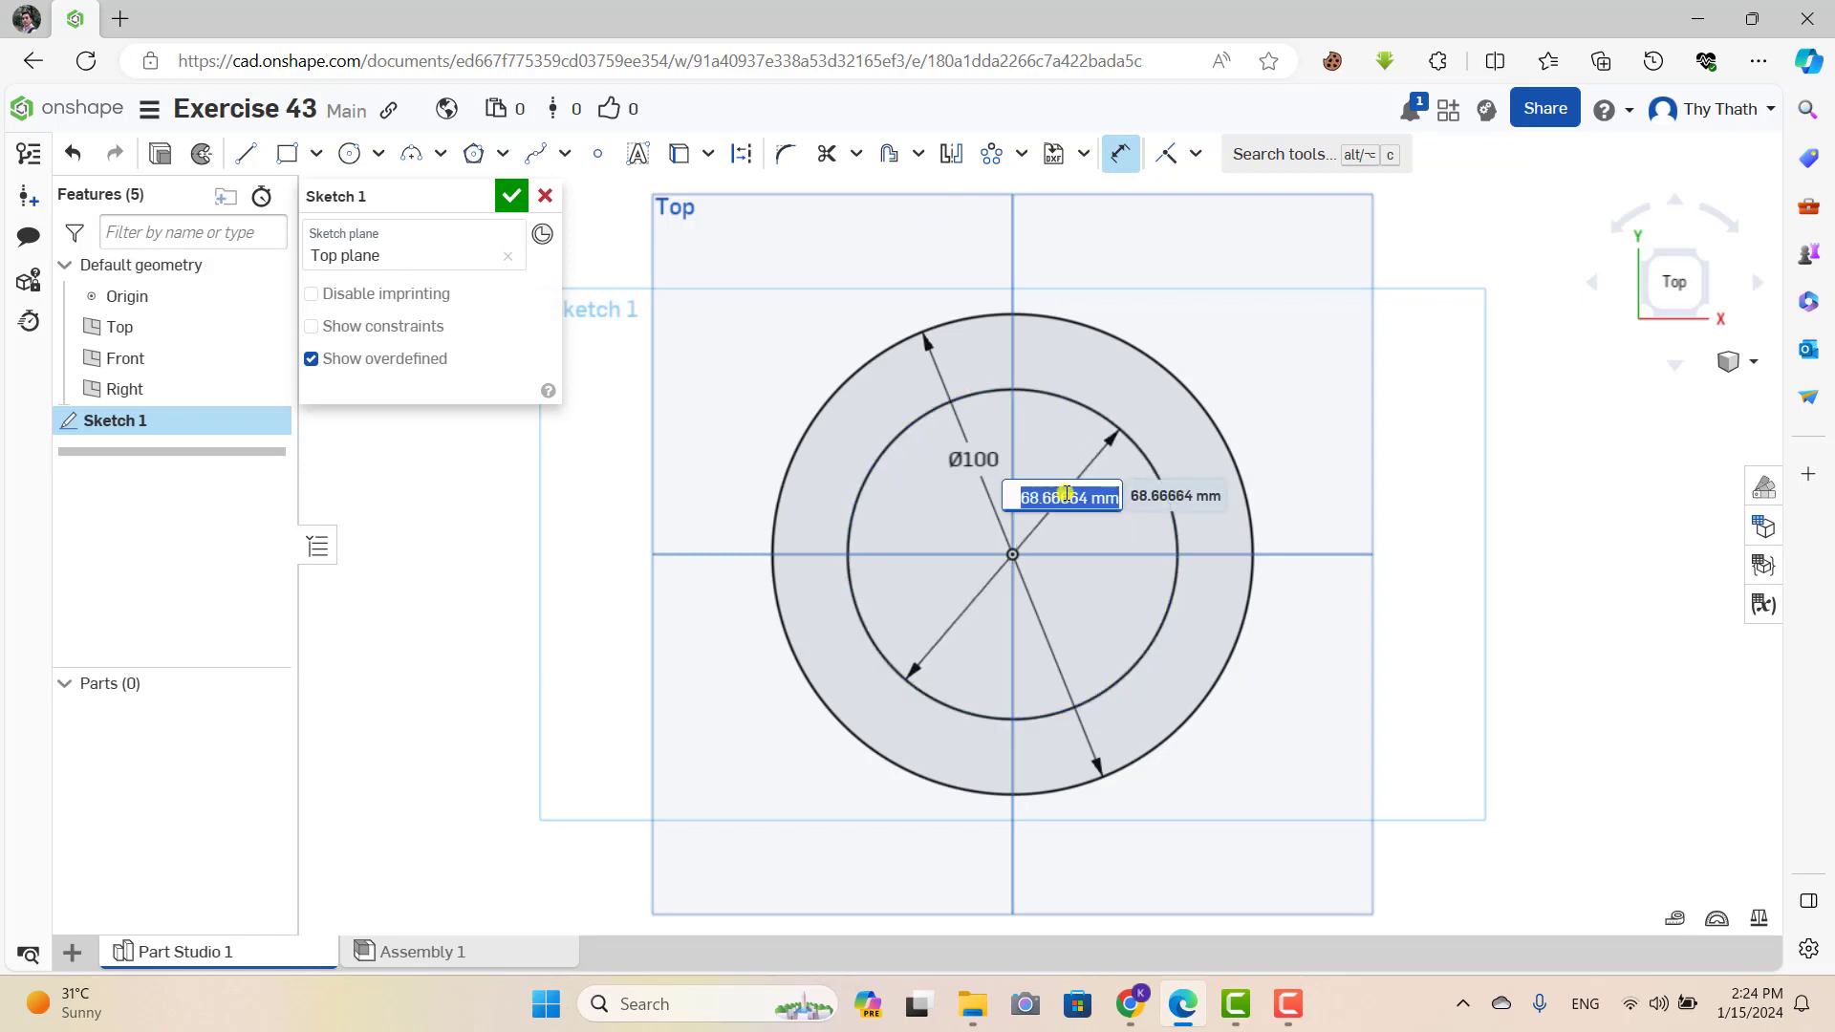
text(5)
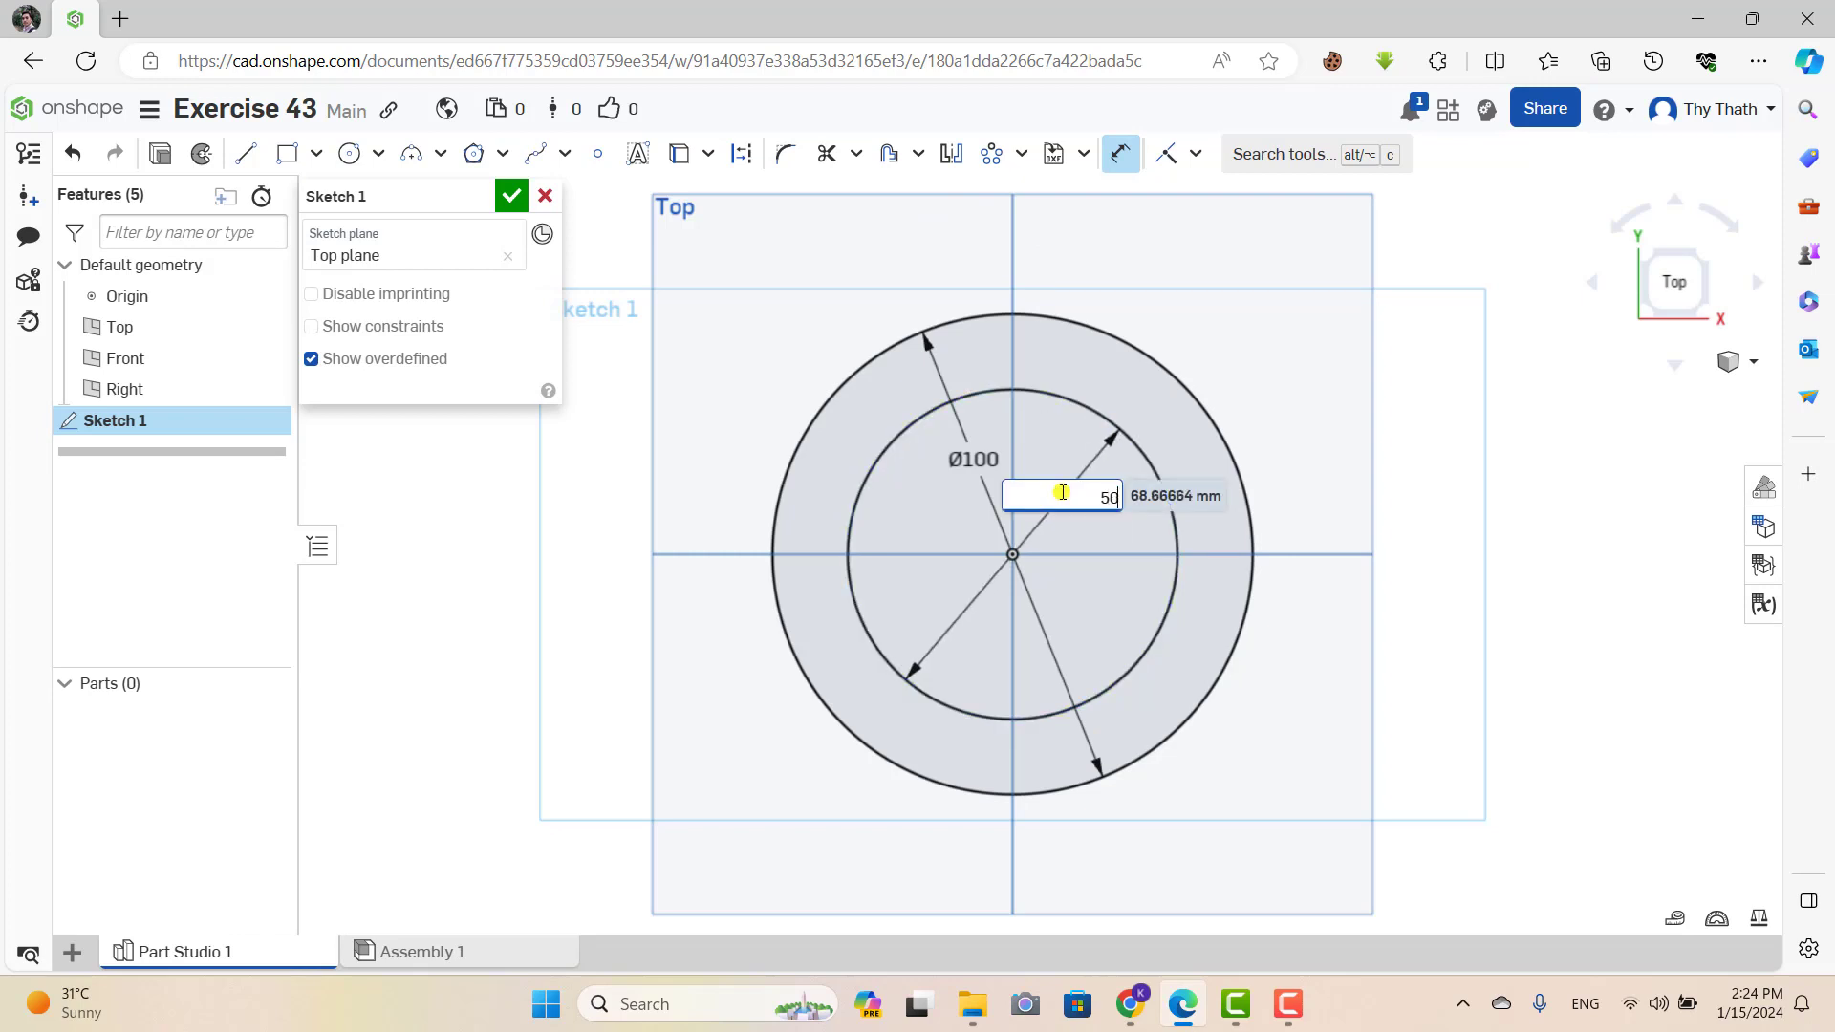
text(0)
key(Return)
Draw a third circle about 29 mm in diameter, centred on the origin inside the 50 mm circle.
scroll(1056, 545, up, 3)
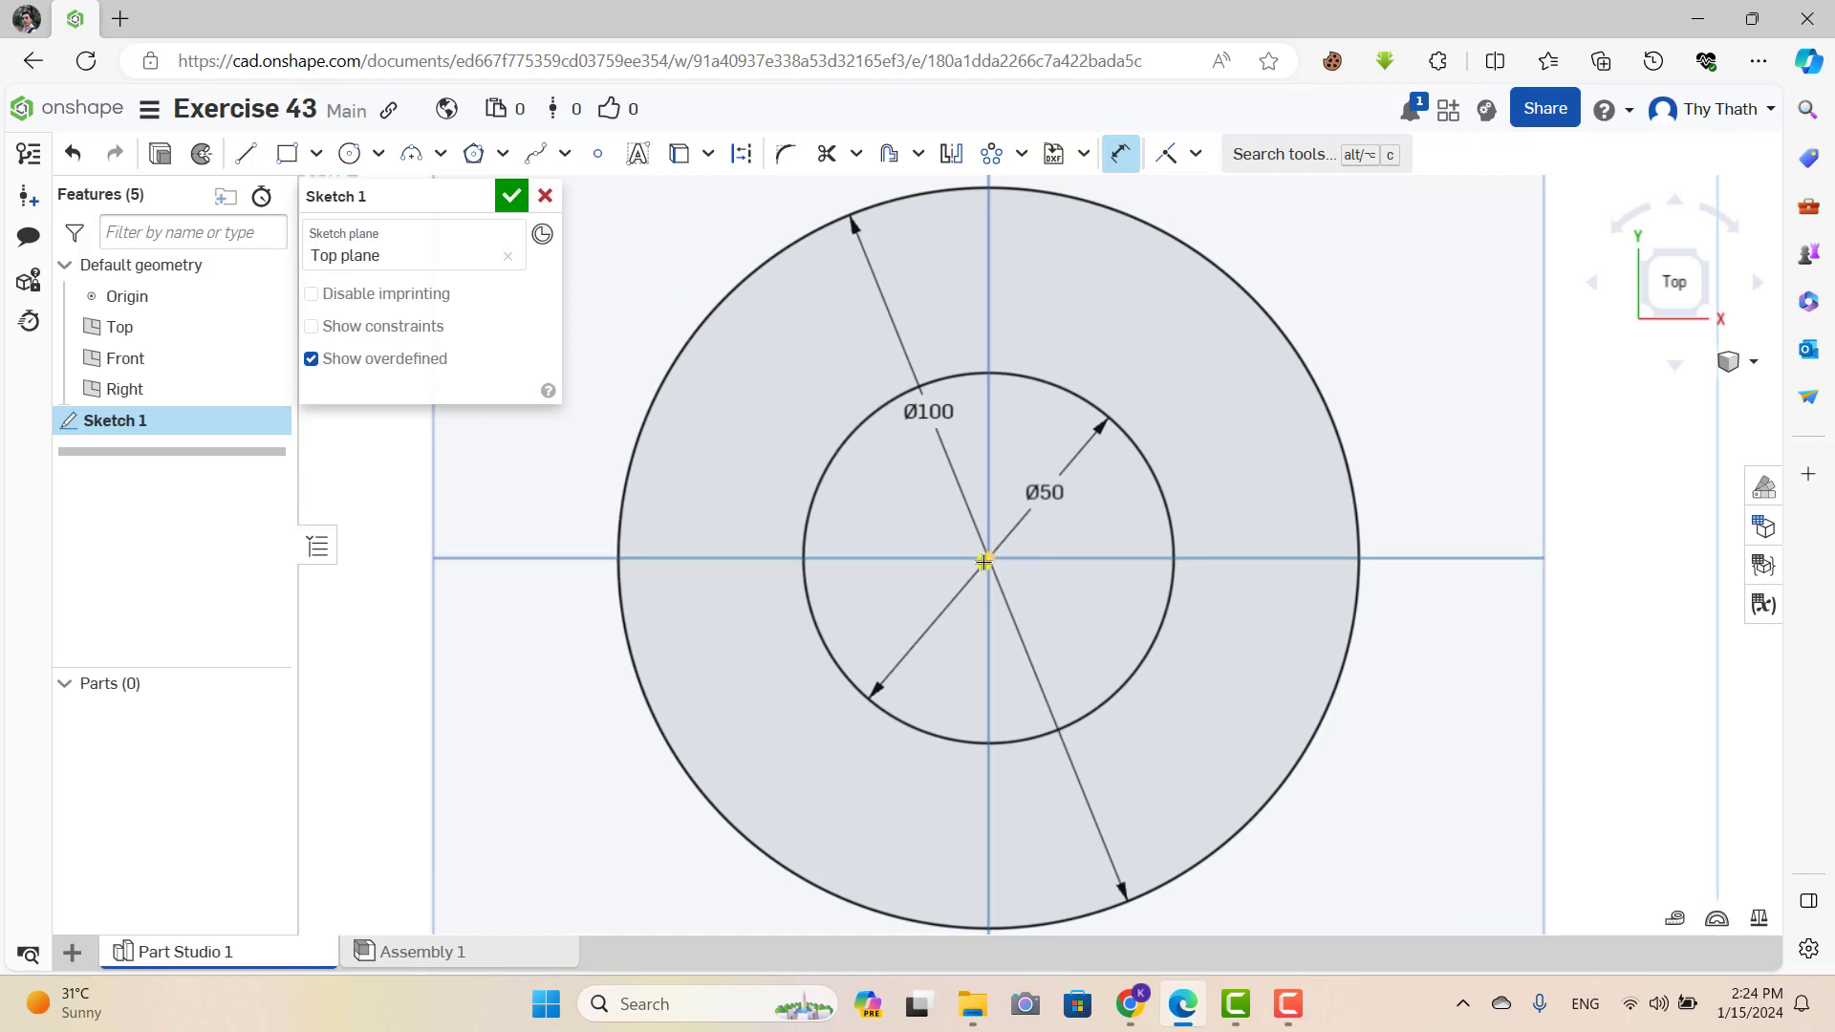
click(349, 154)
click(989, 556)
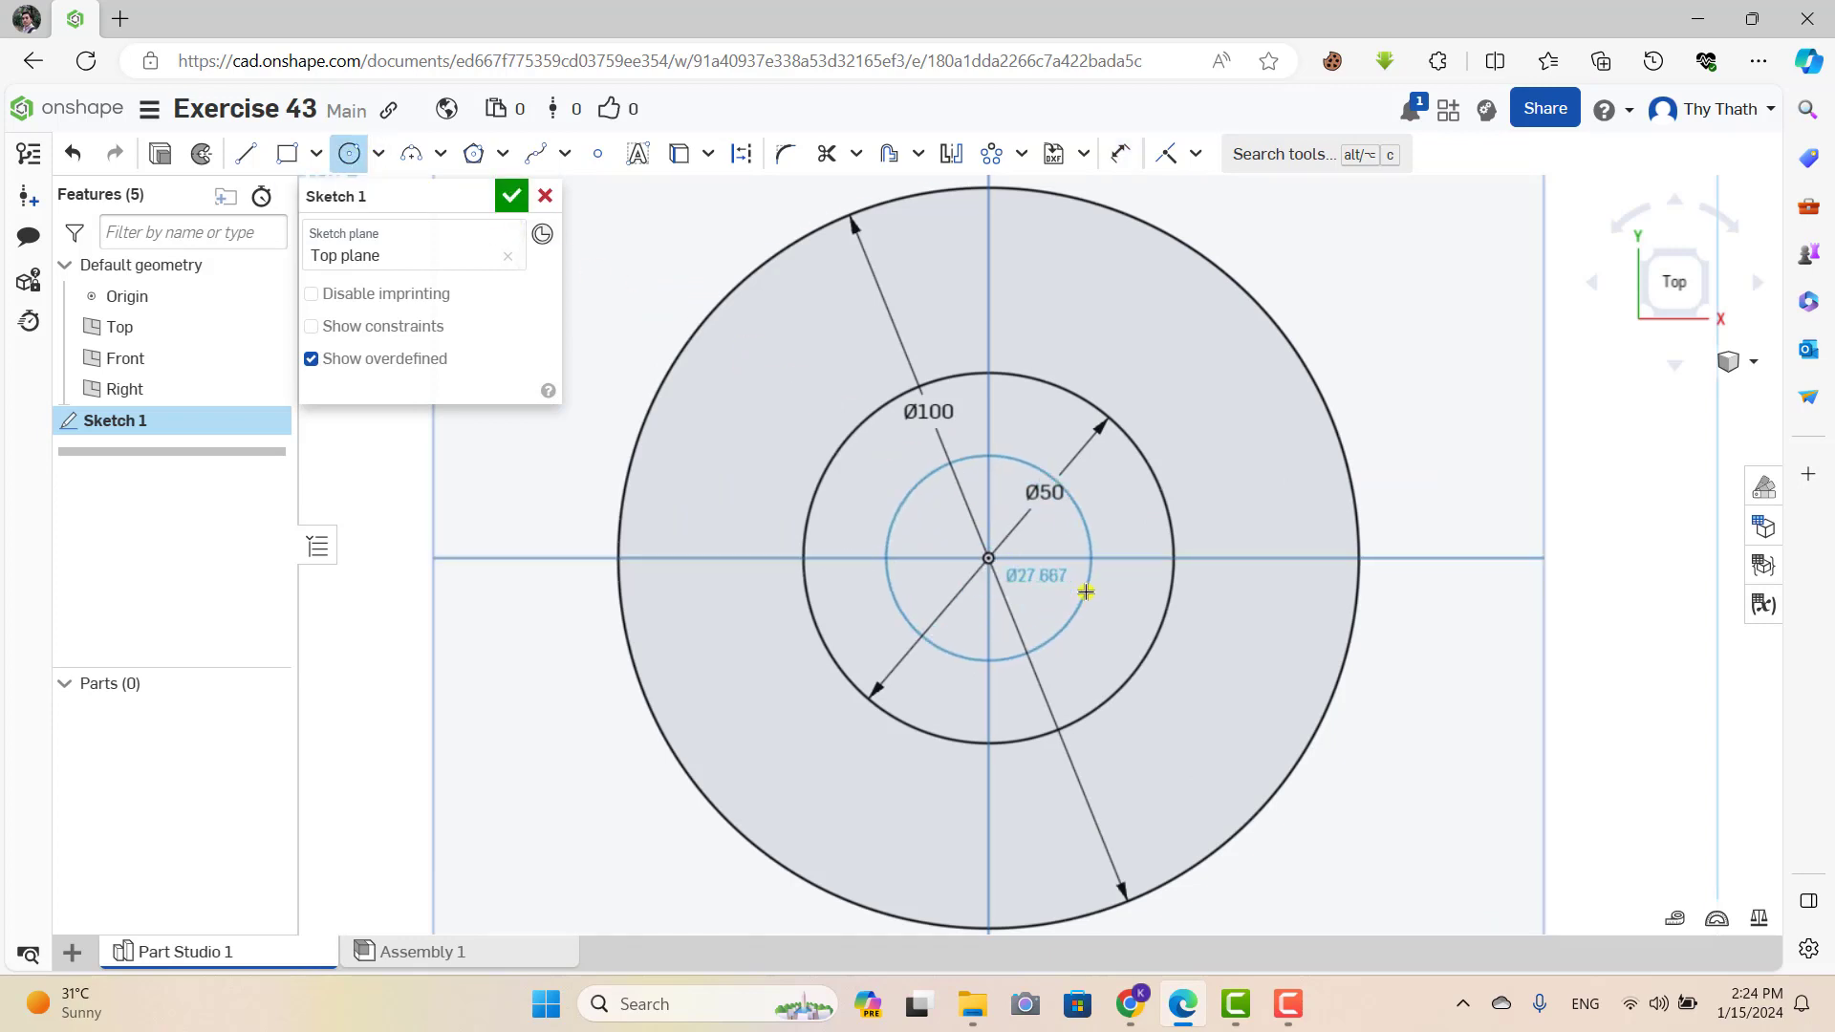
click(1090, 601)
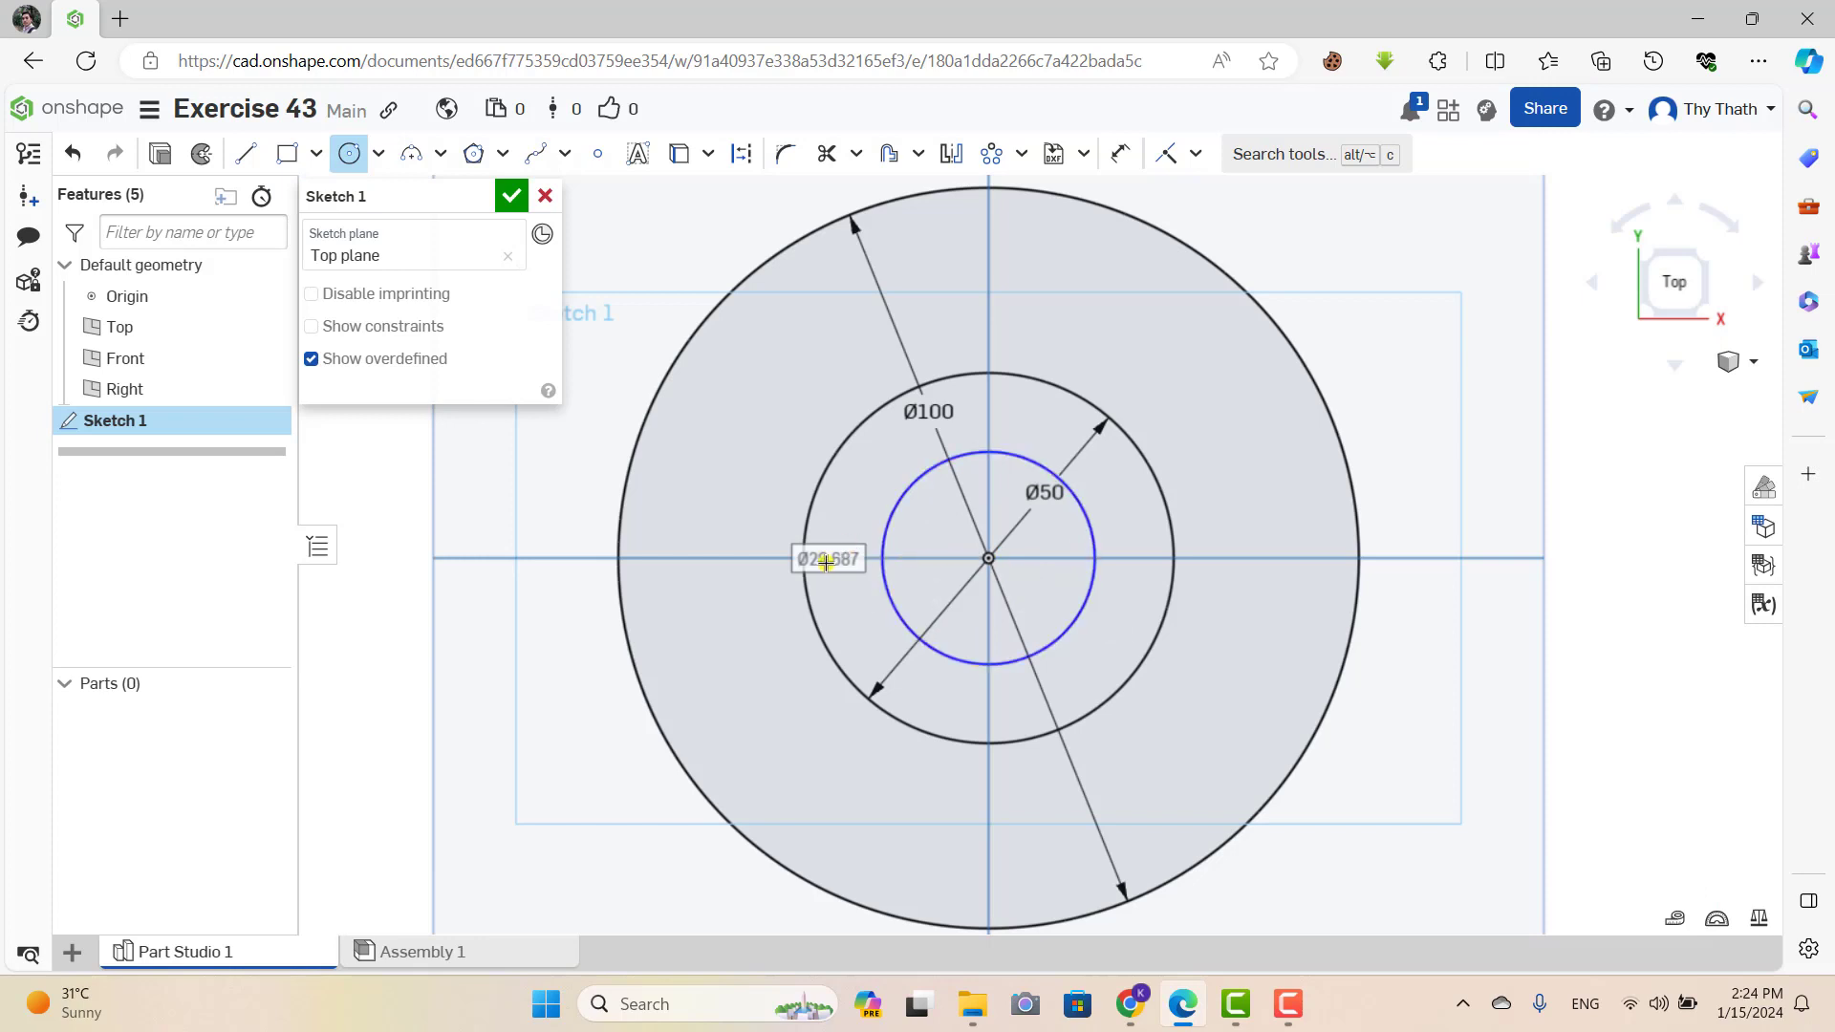
Dimension the innermost circle's diameter to 36 mm and finish the sketch.
click(1120, 154)
click(1003, 455)
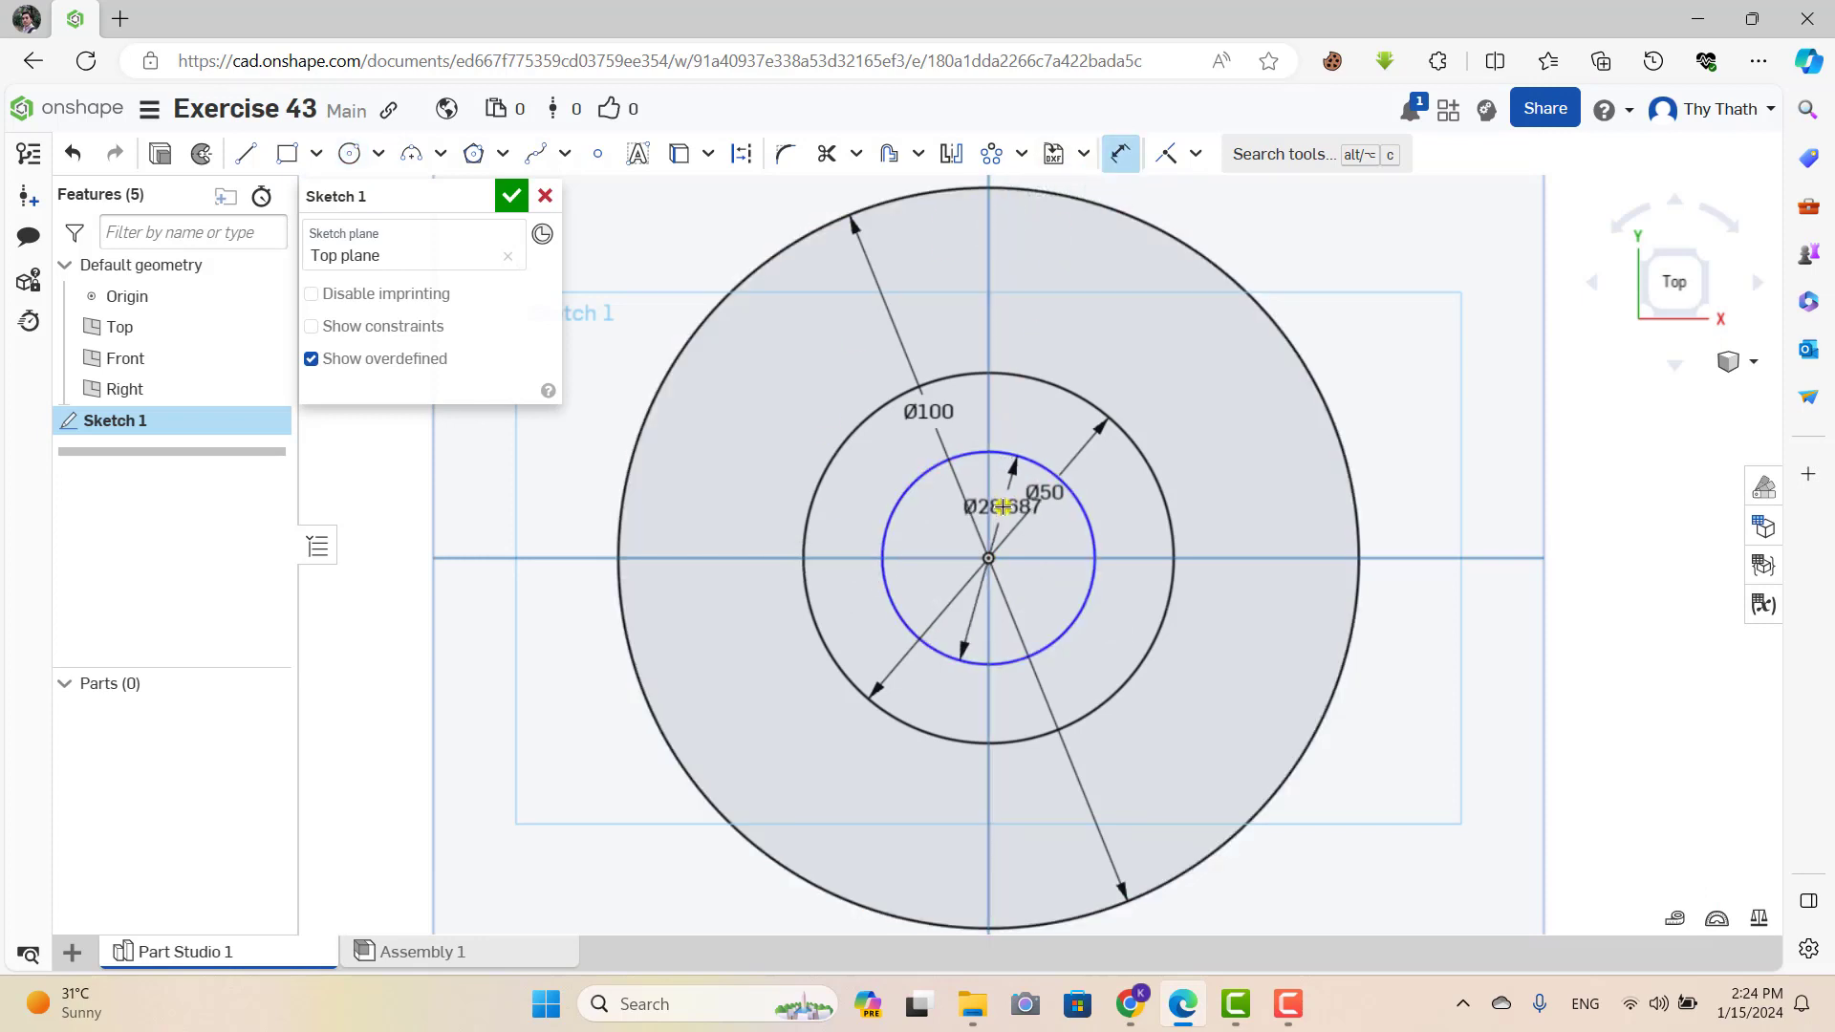
click(1013, 507)
text(36)
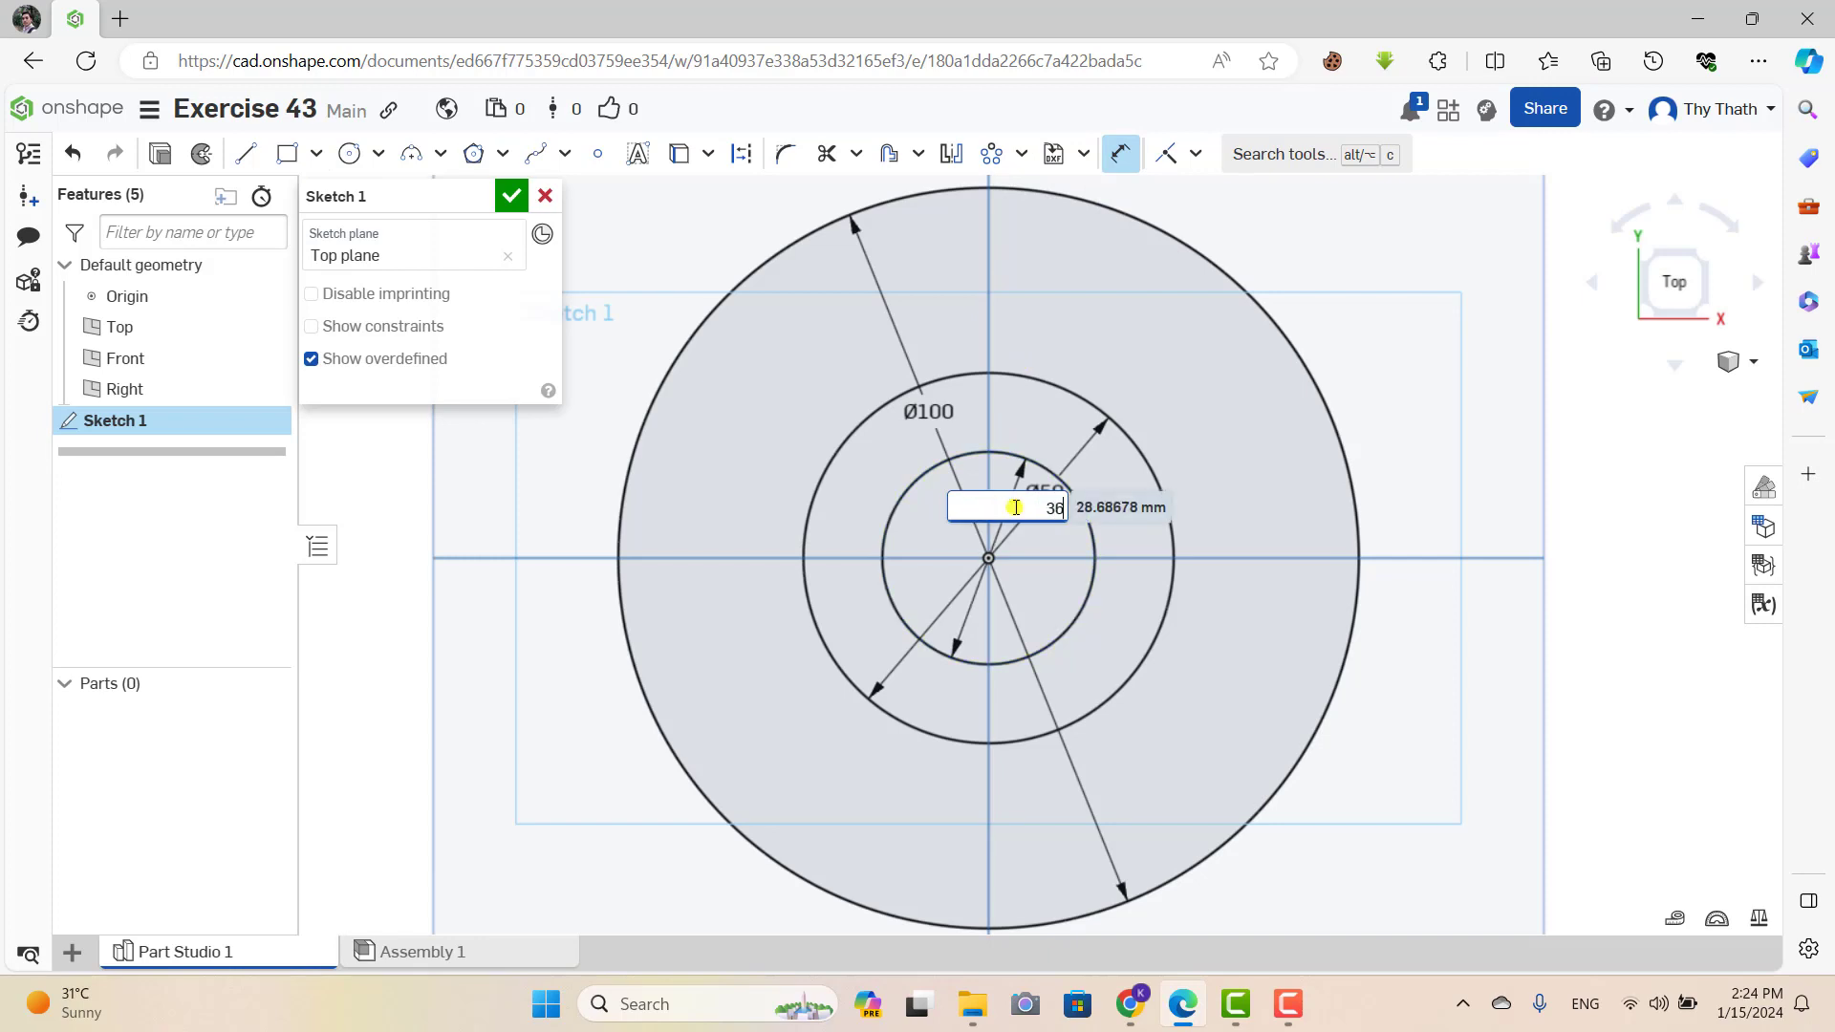
key(Return)
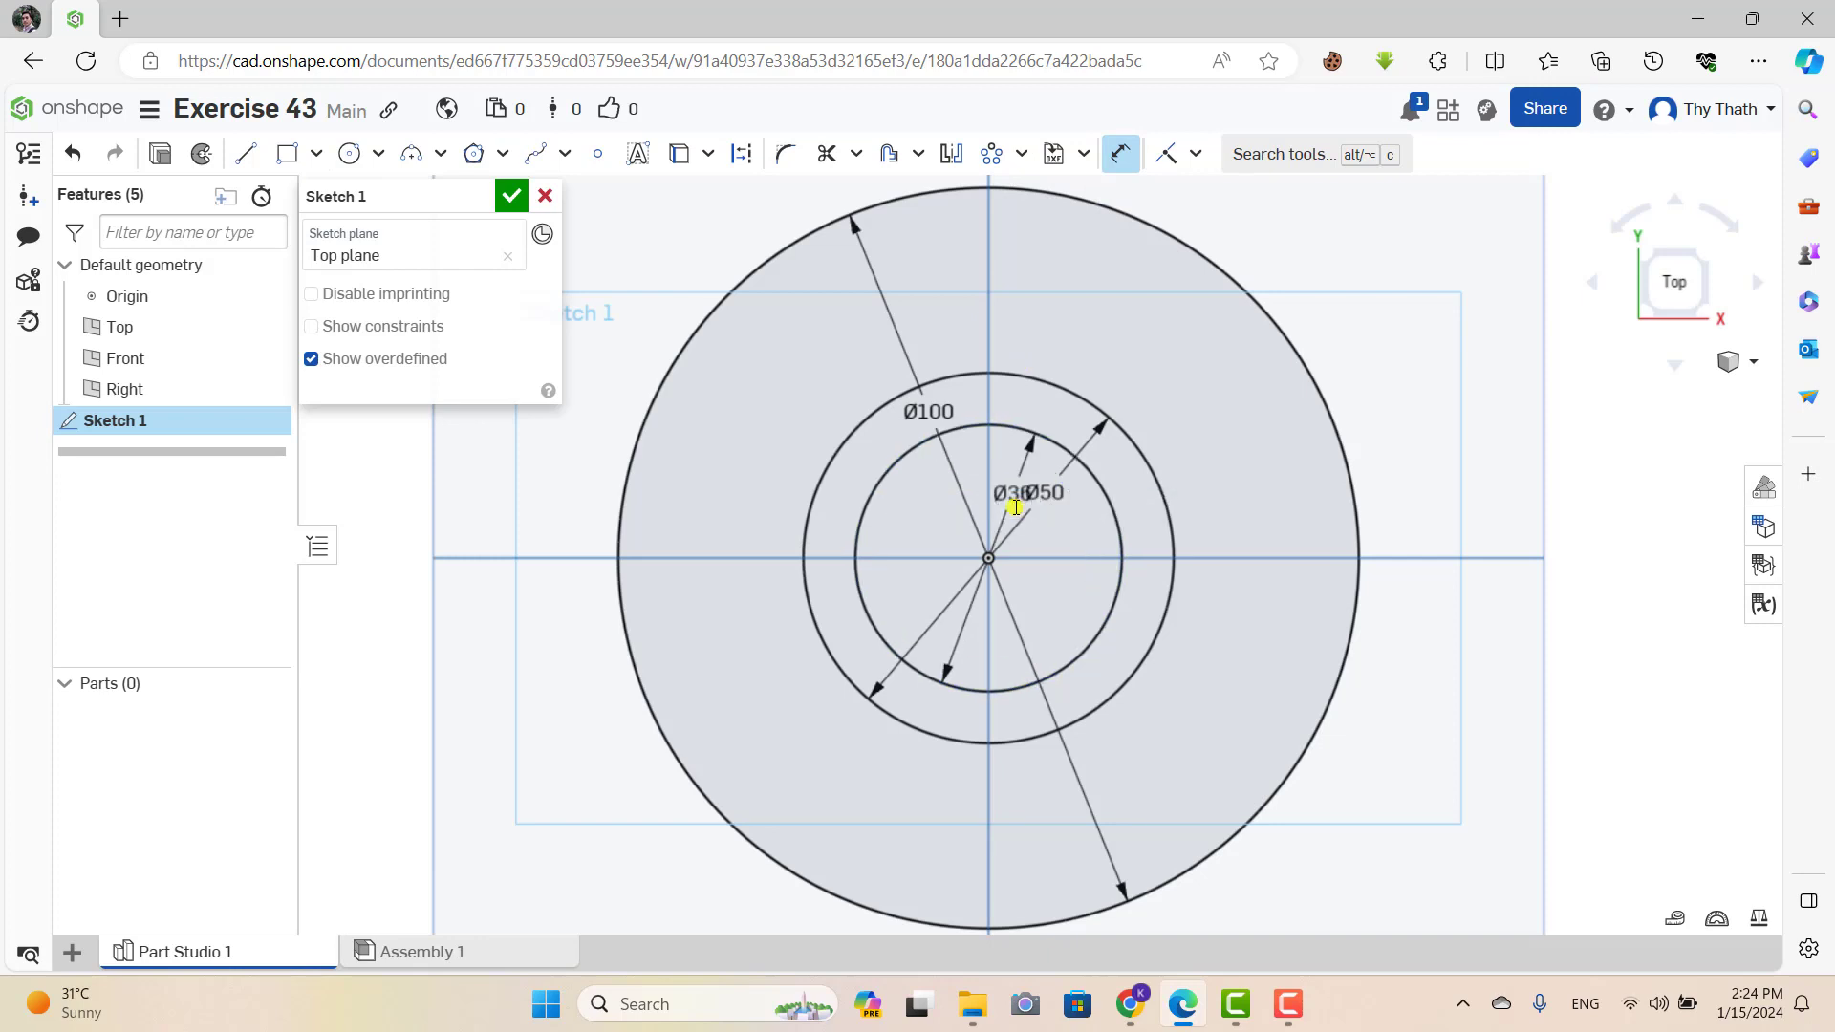
click(510, 198)
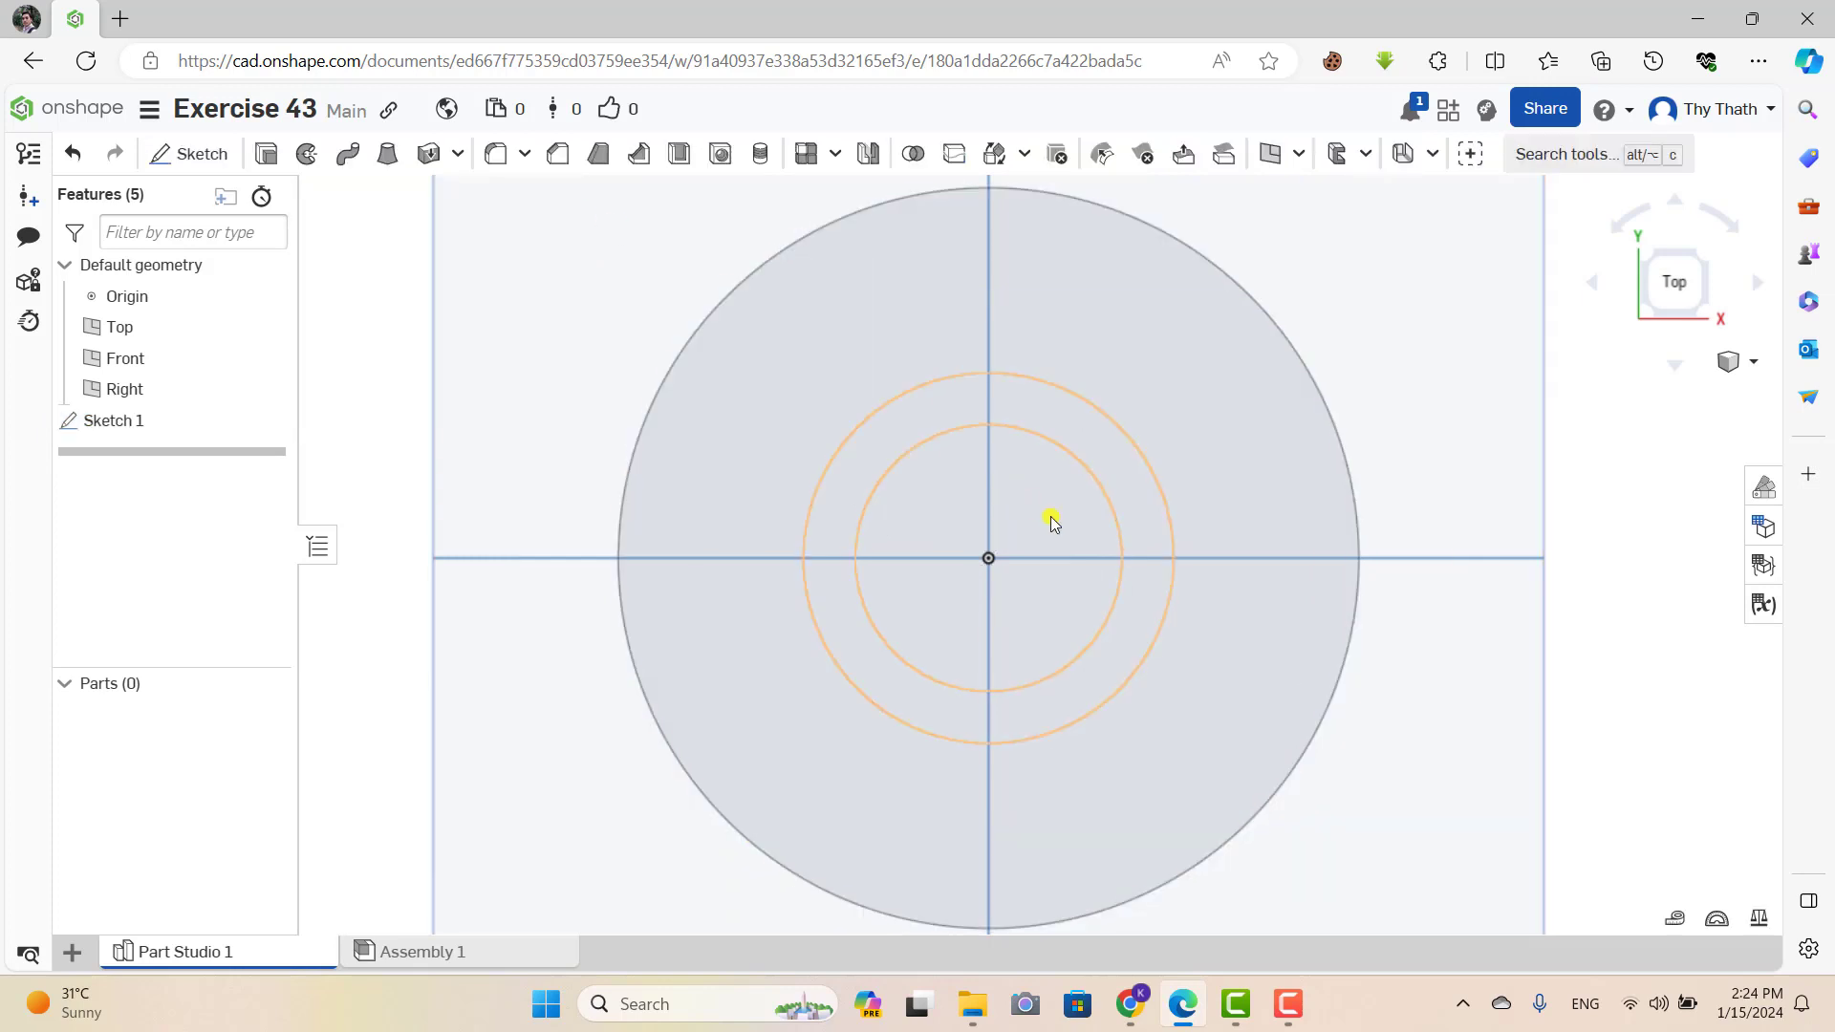
Extrude the ring region between the 36 mm and 50 mm circles upward as a new solid, using a blind depth.
scroll(1053, 520, down, 3)
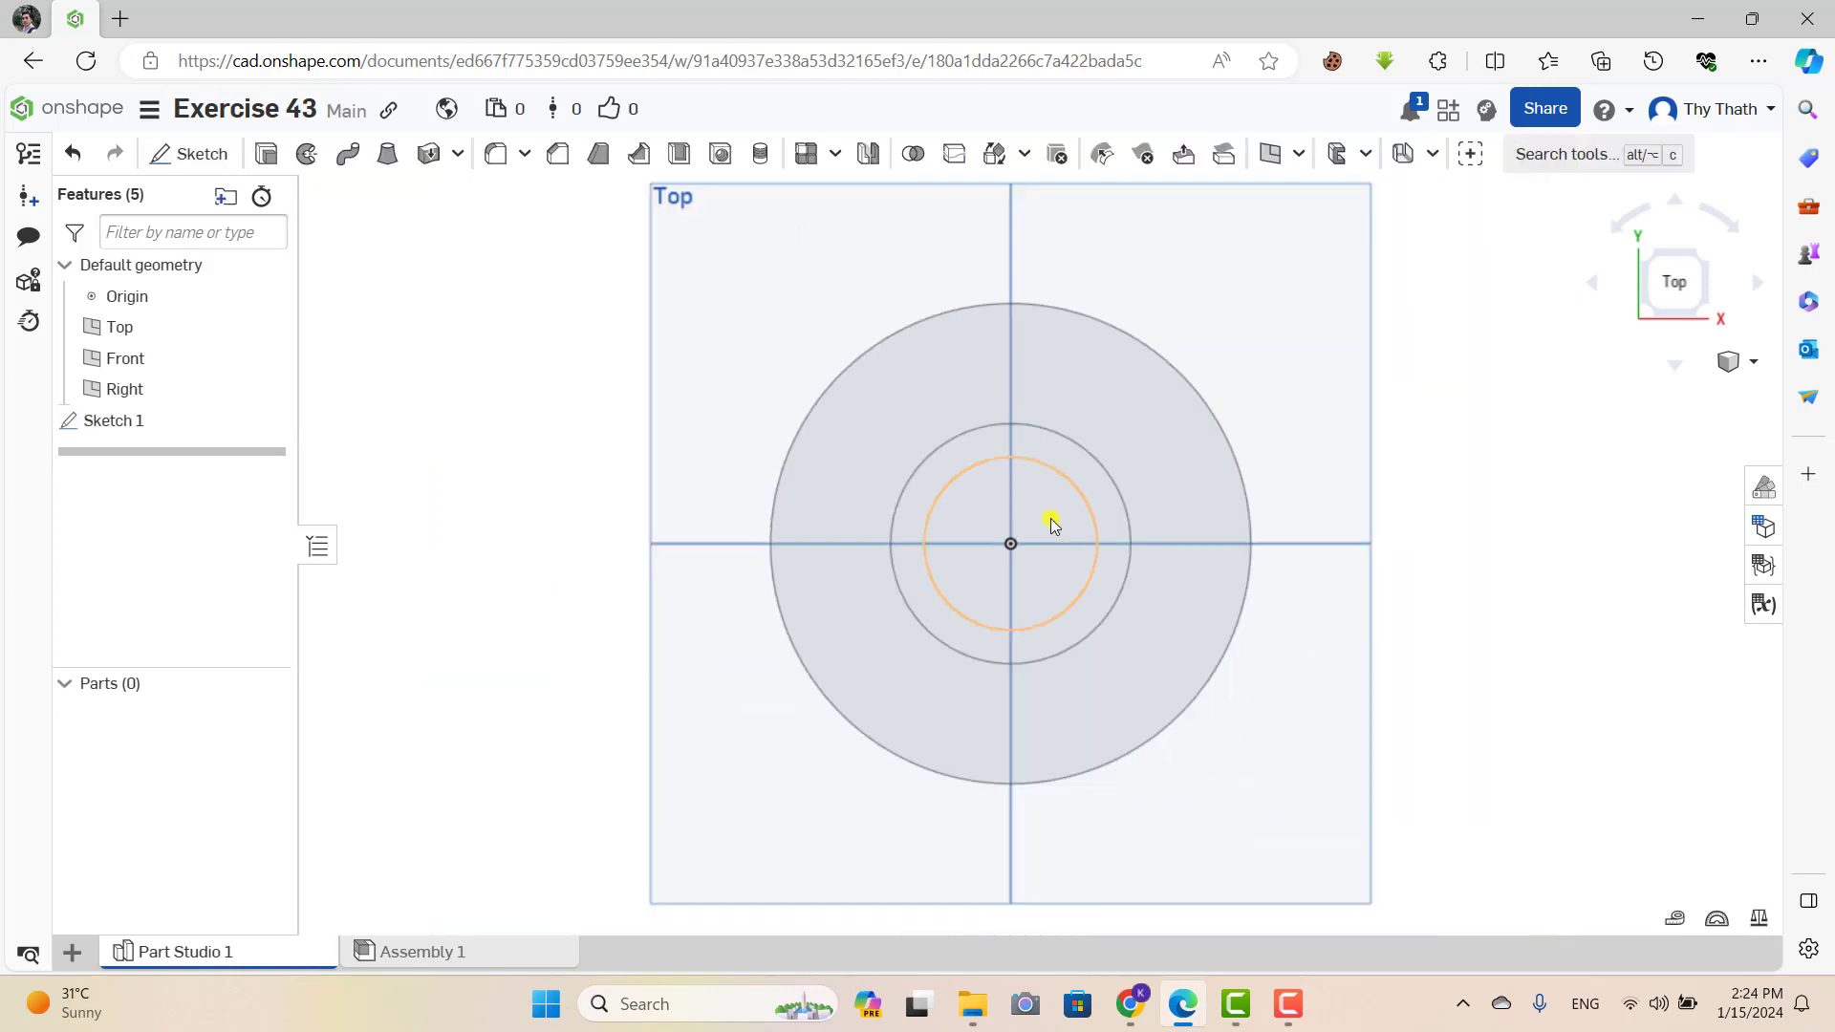
click(1754, 362)
click(1666, 400)
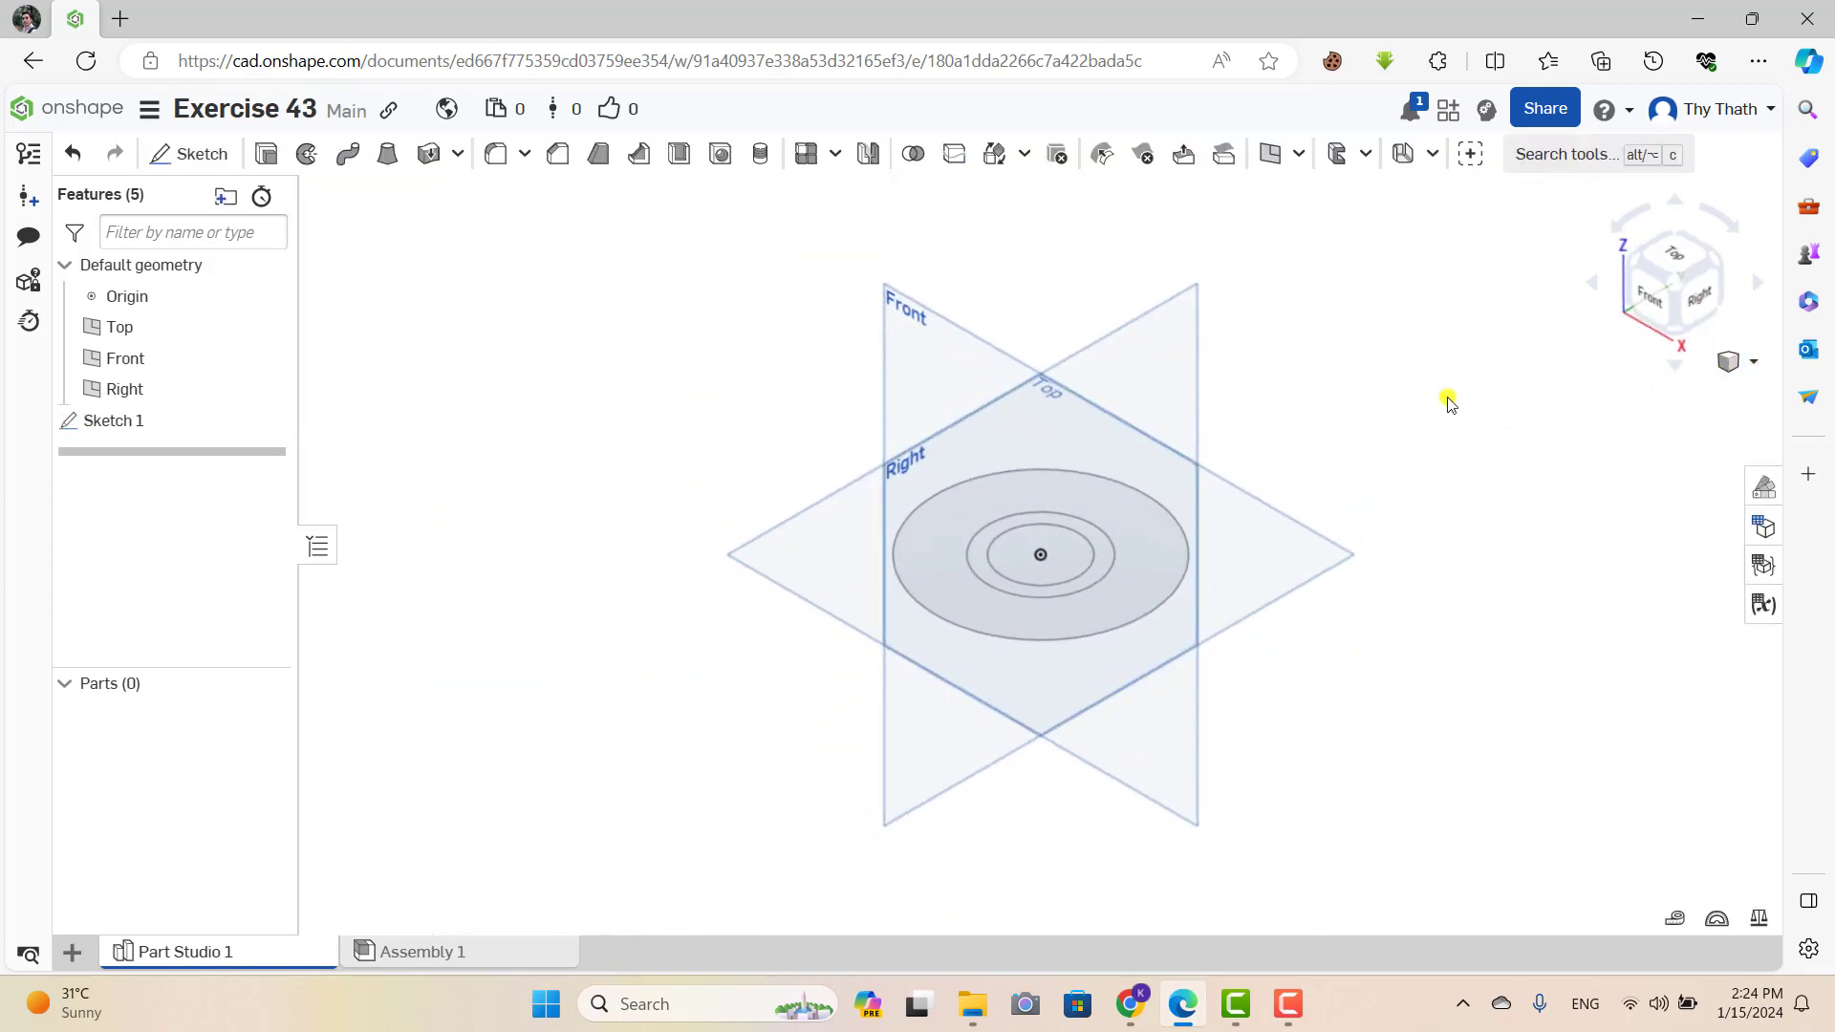
scroll(1151, 569, up, 2)
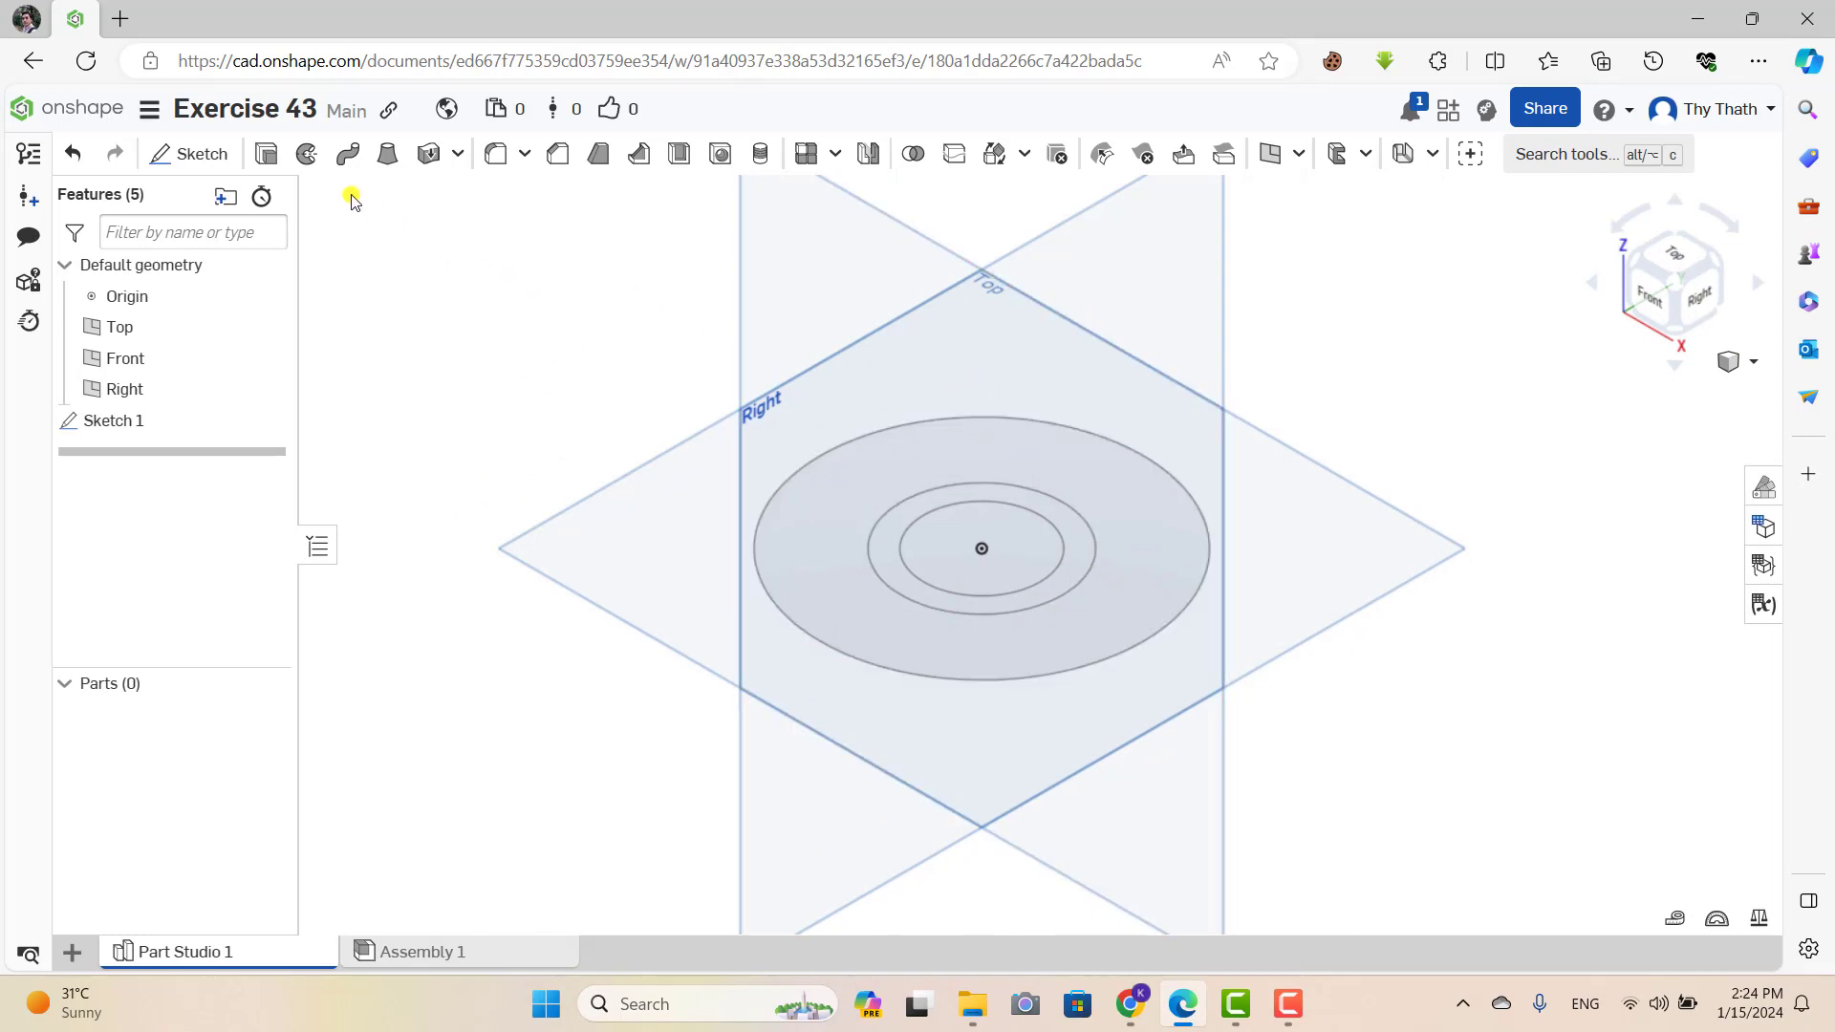
click(265, 154)
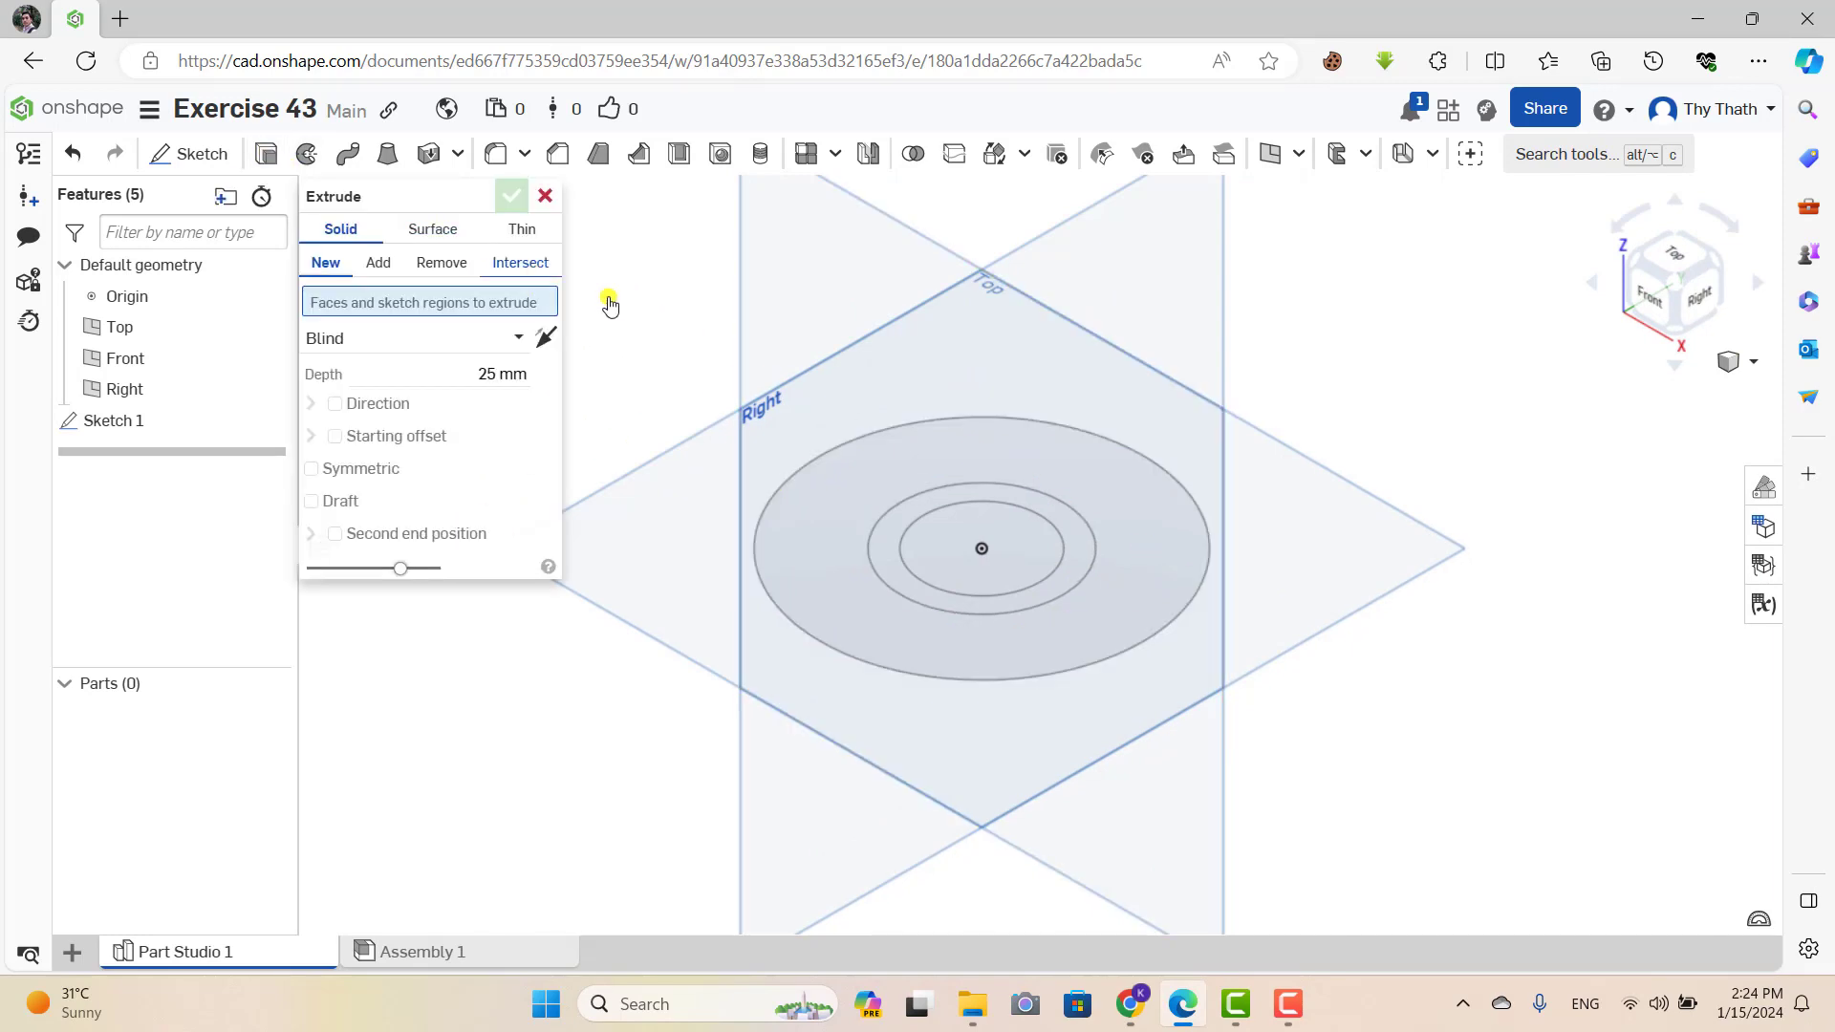
click(891, 547)
click(482, 394)
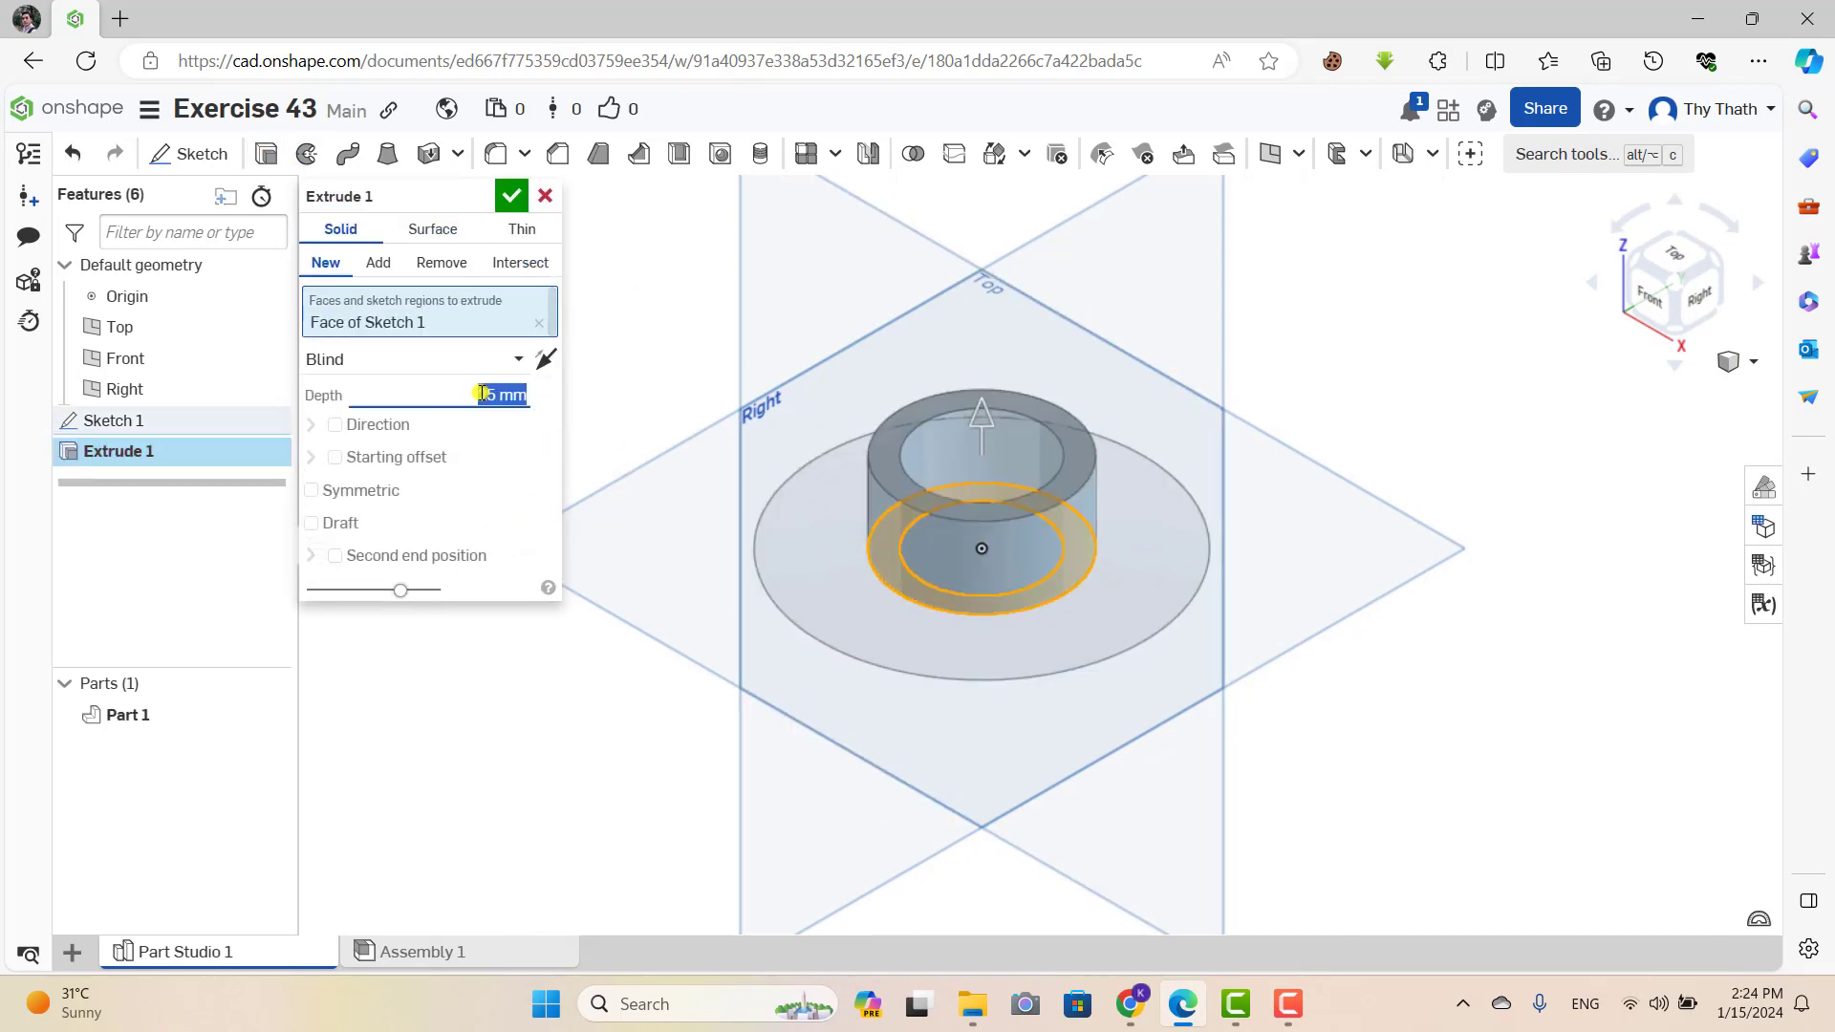
click(511, 196)
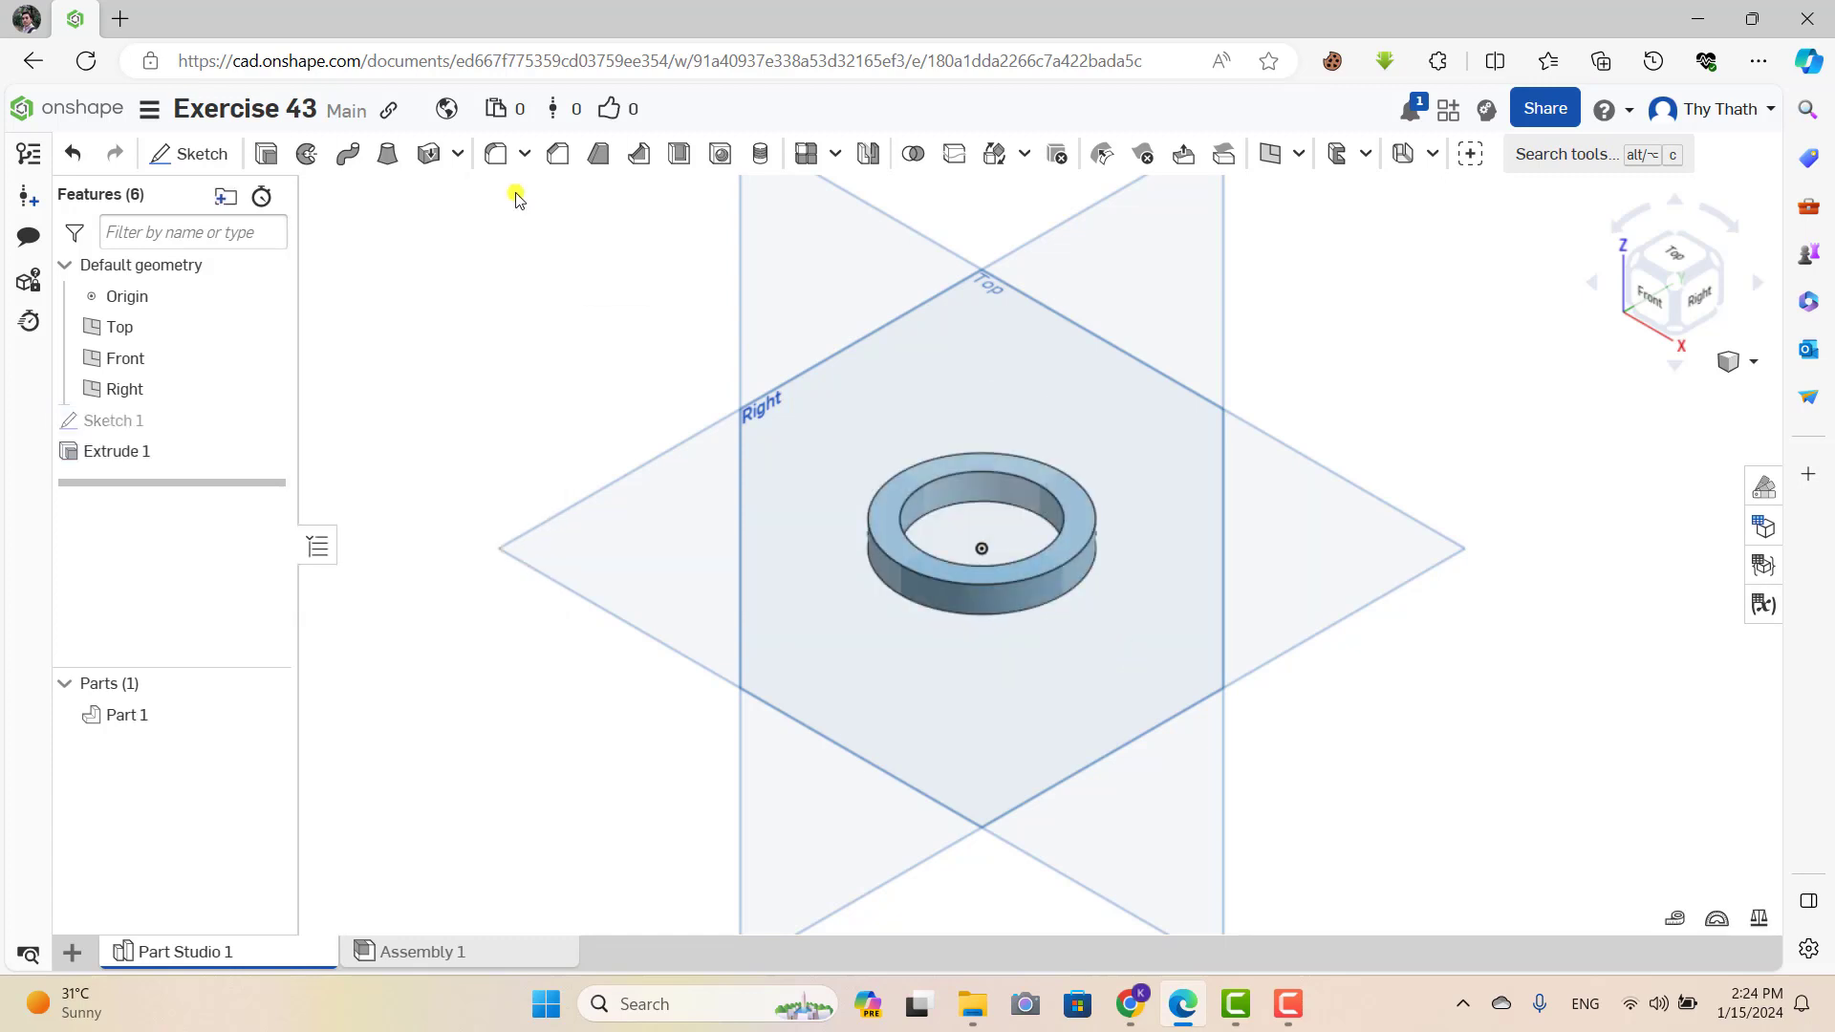
Show Sketch 1 again and extrude the outer ring between the 50 mm and 100 mm circles 5 mm, adding it to Part 1.
click(266, 420)
click(266, 153)
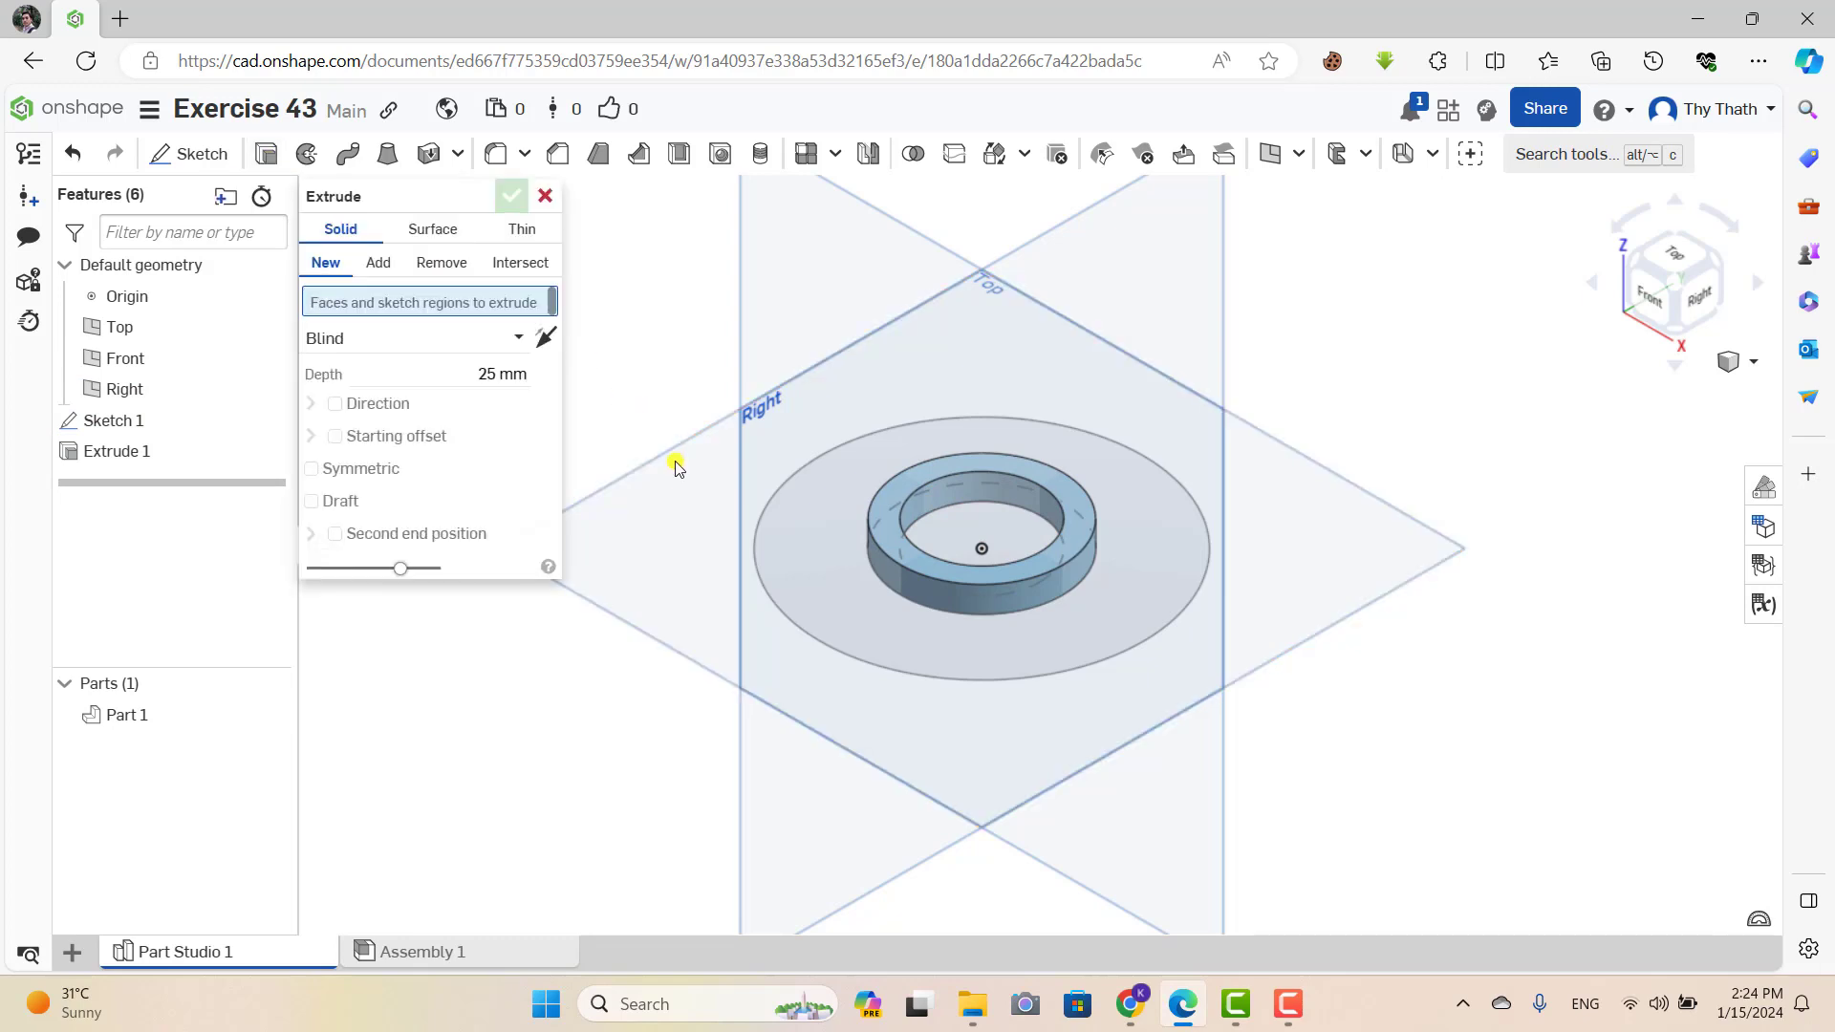
click(819, 549)
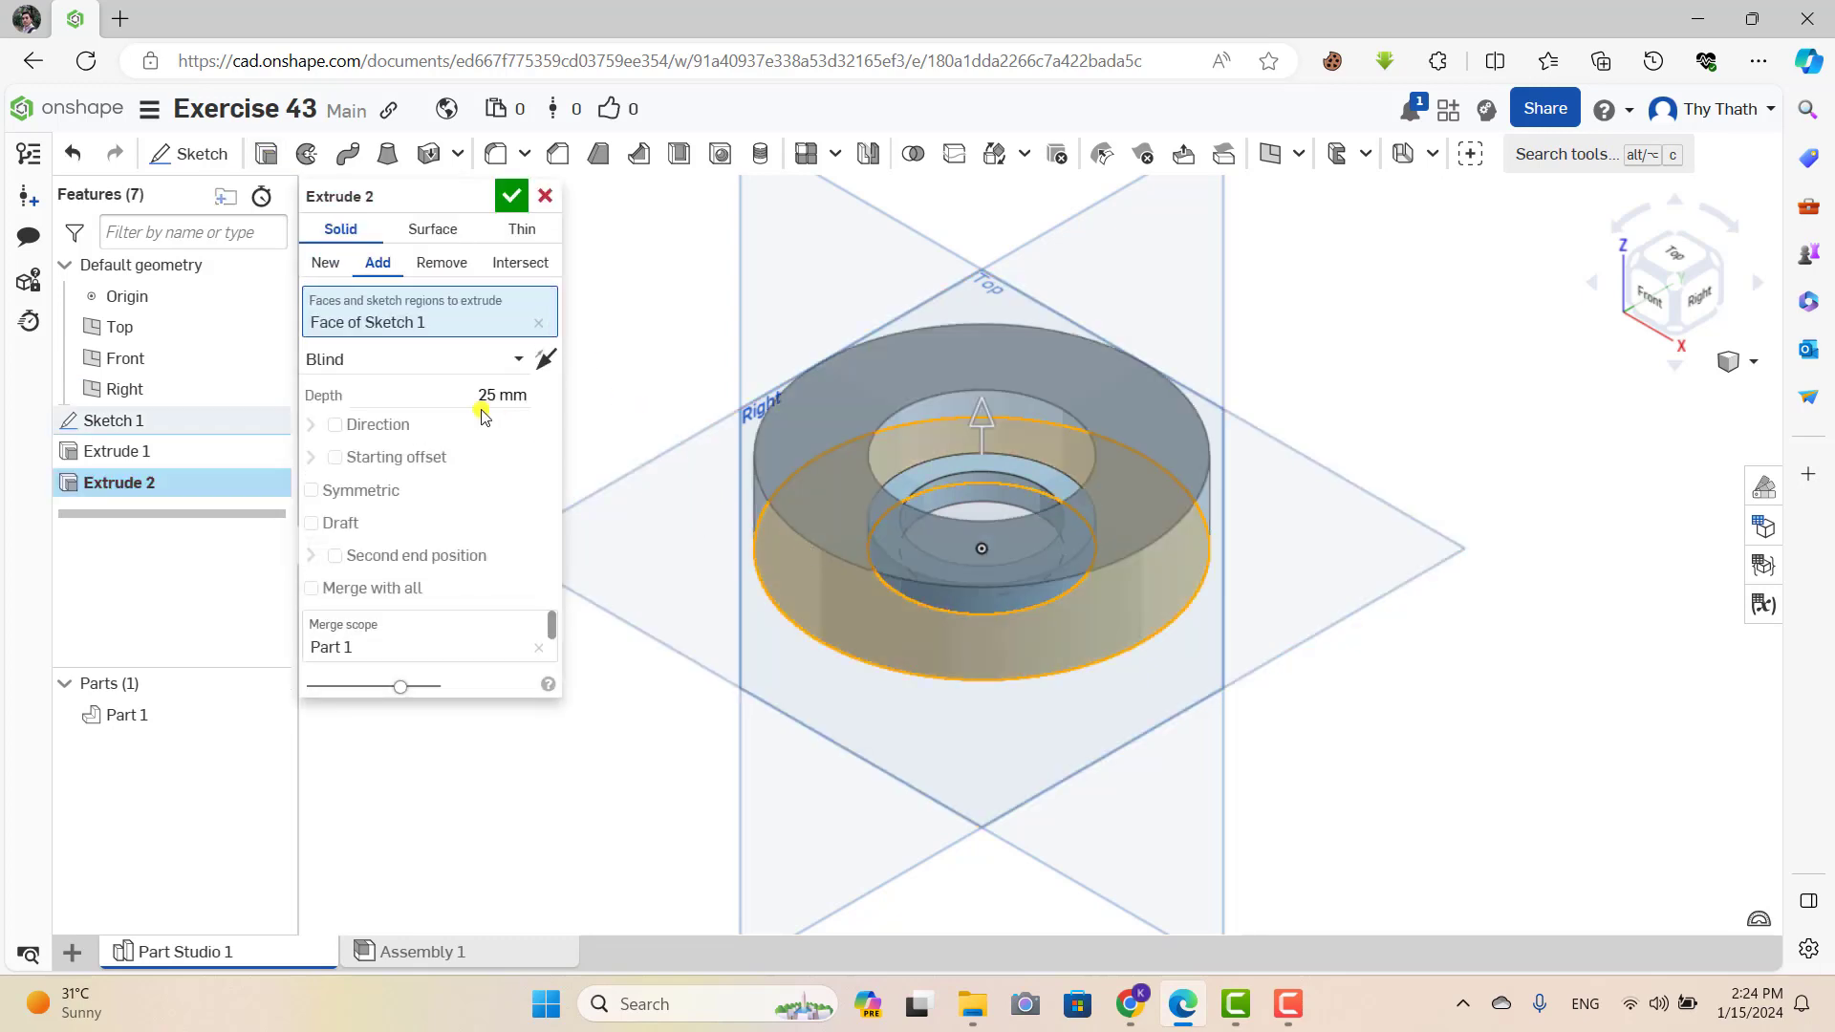
click(475, 392)
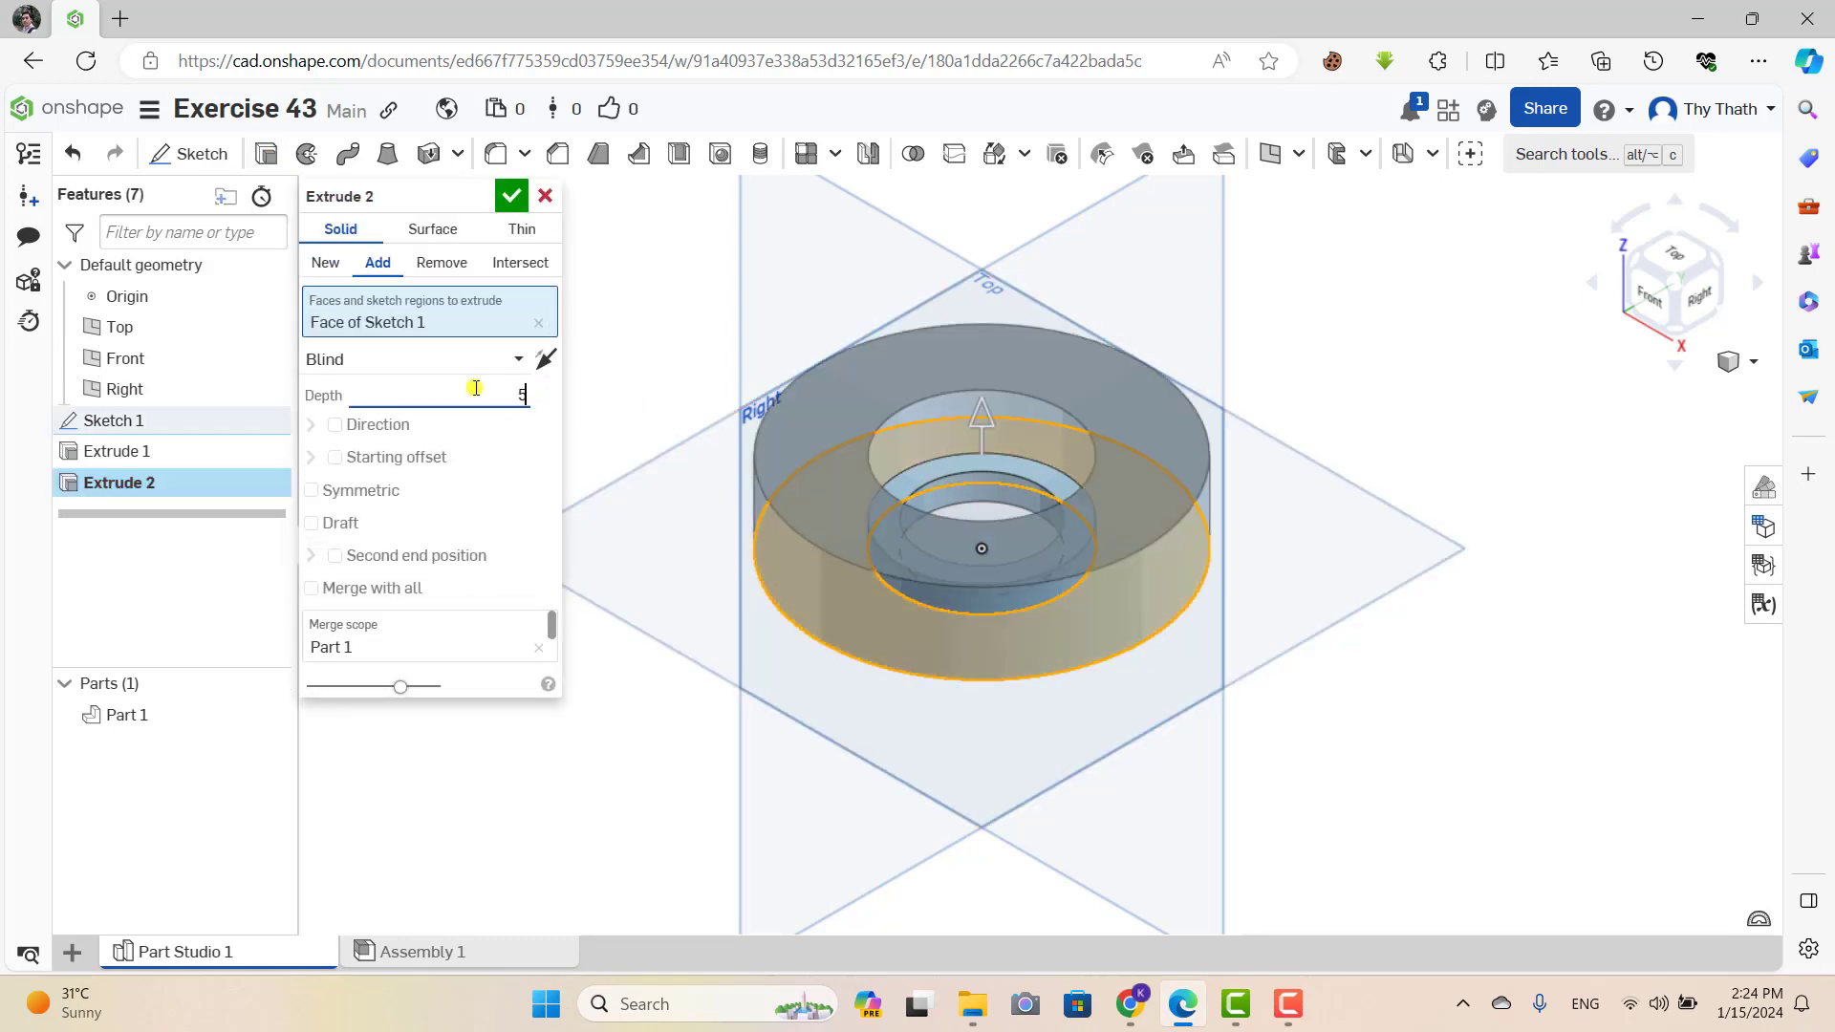
text(5)
click(517, 201)
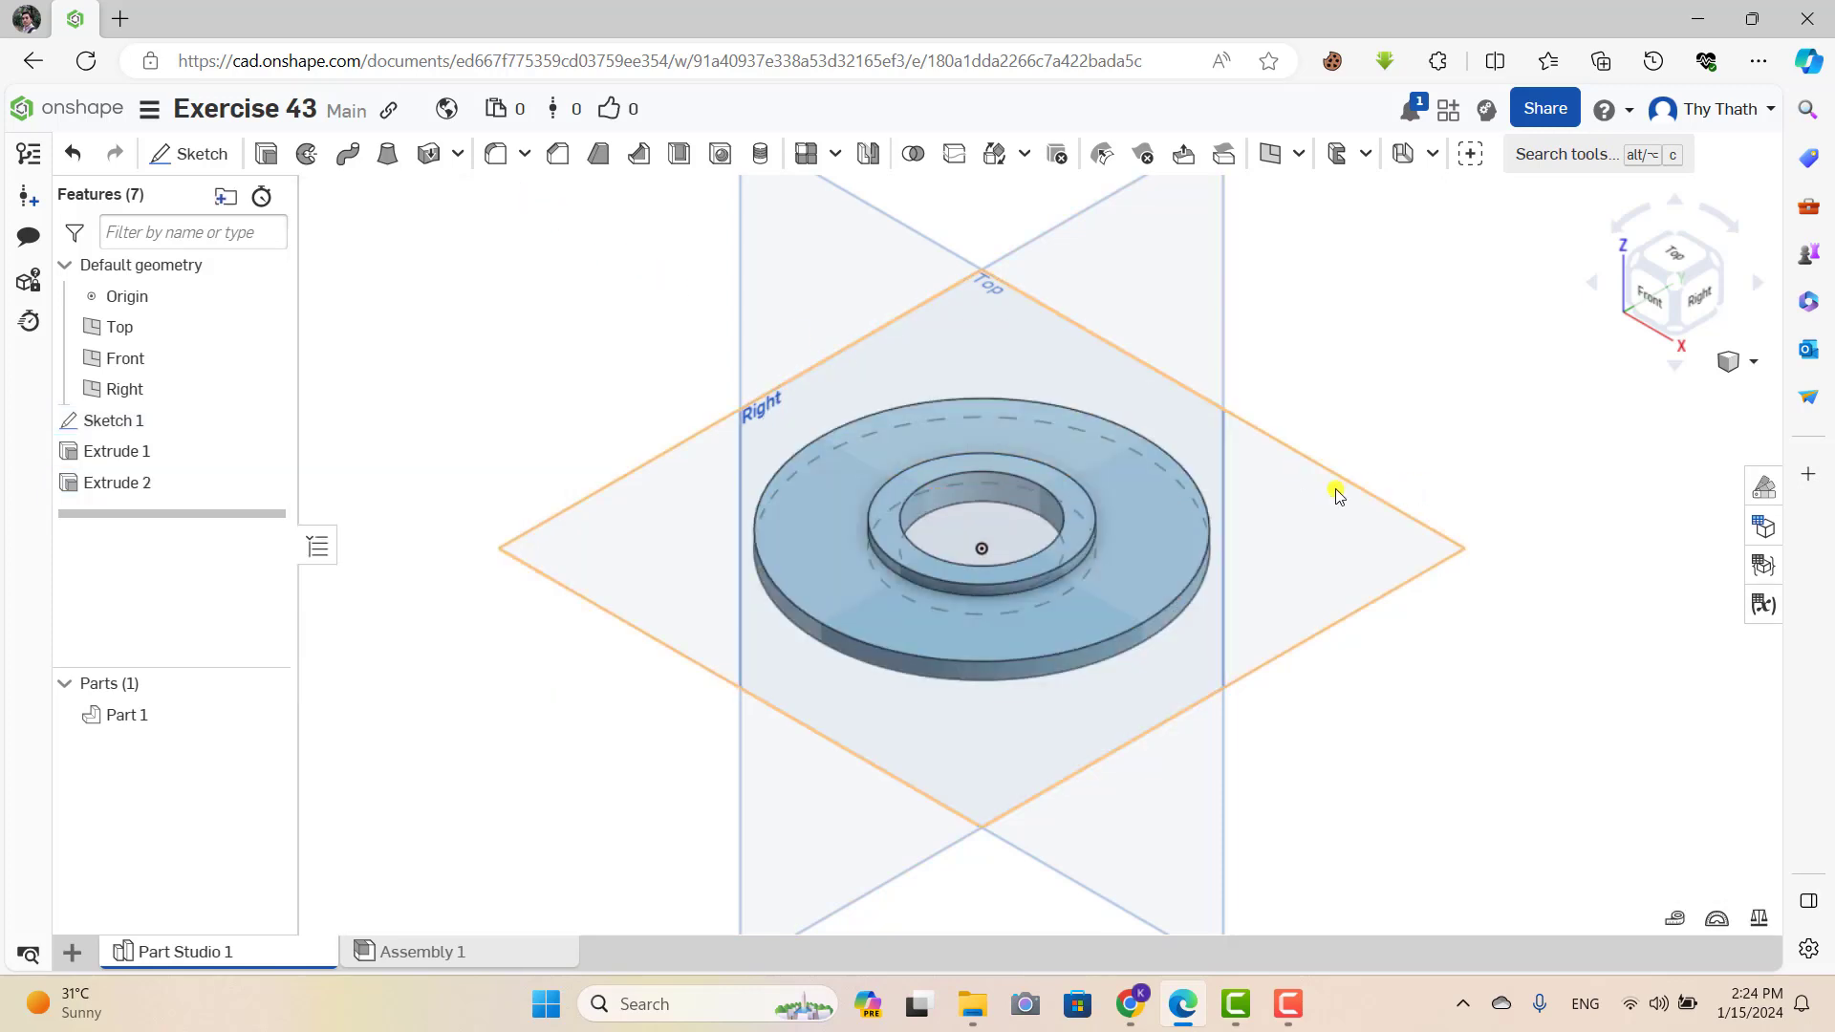
Clear the plane selection and hide Sketch 1.
click(1386, 492)
right_drag(1384, 489, 1401, 416)
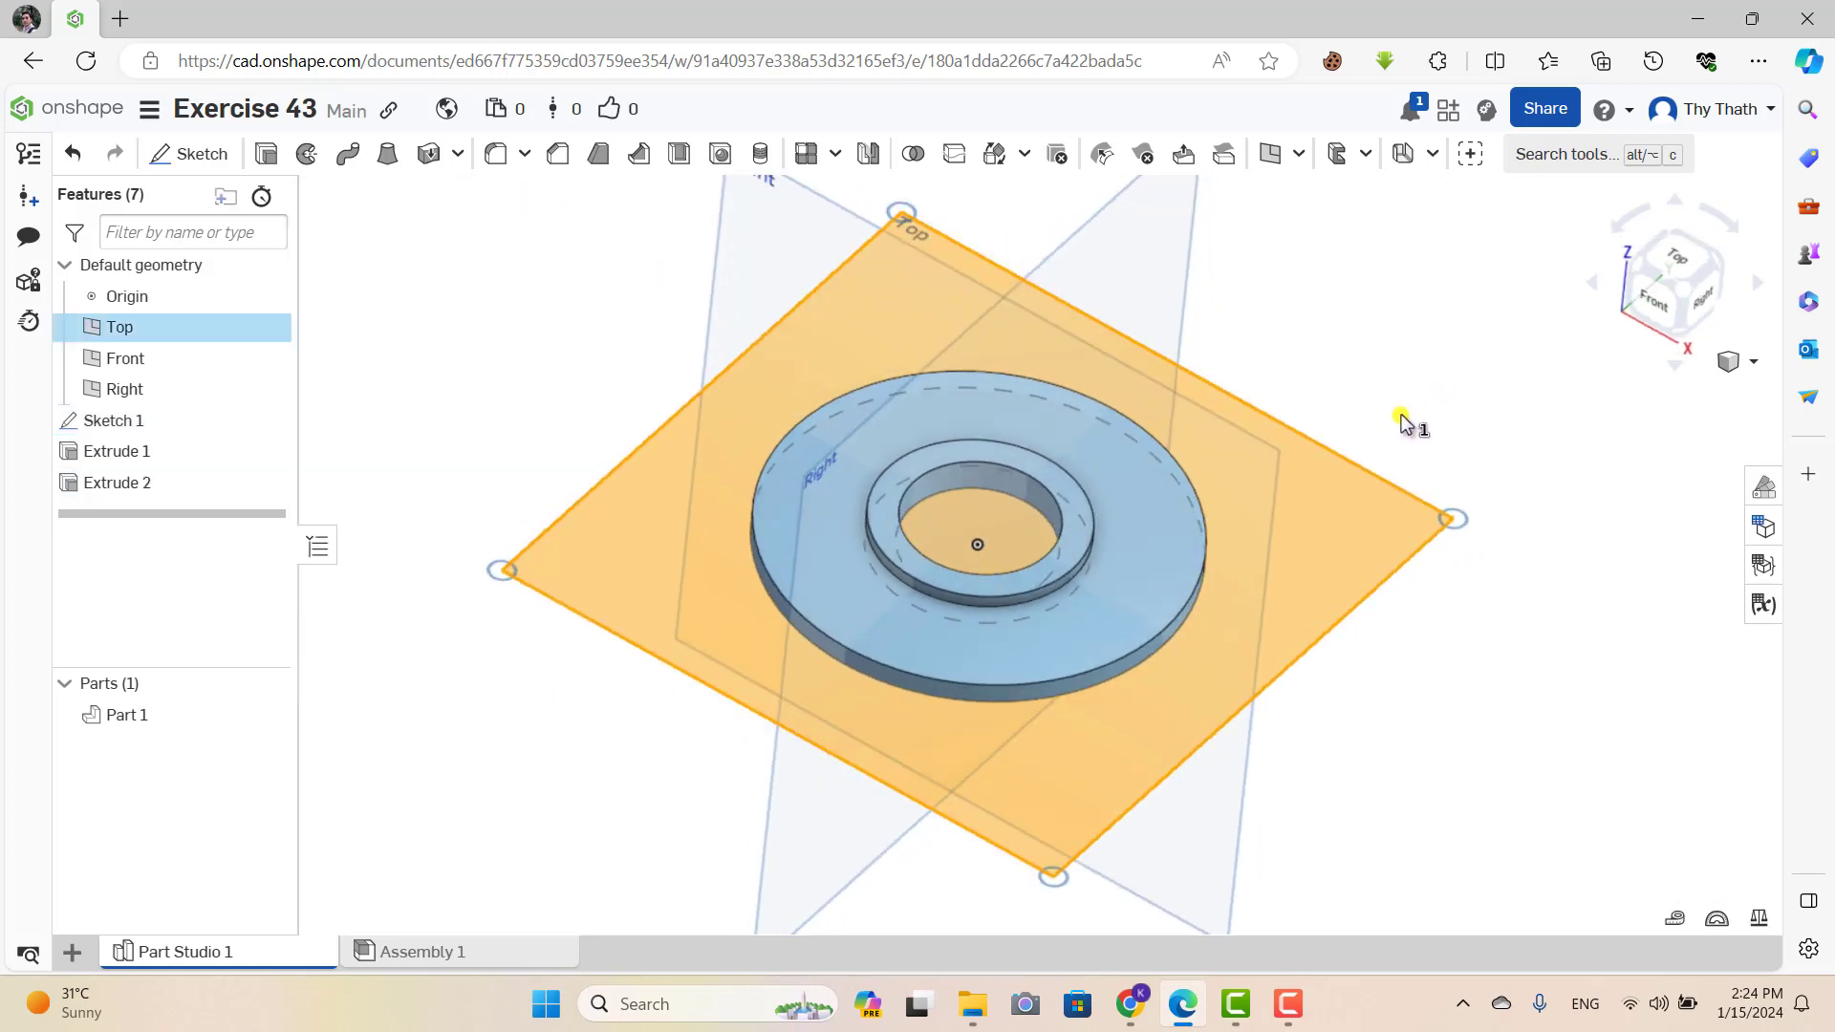
click(506, 391)
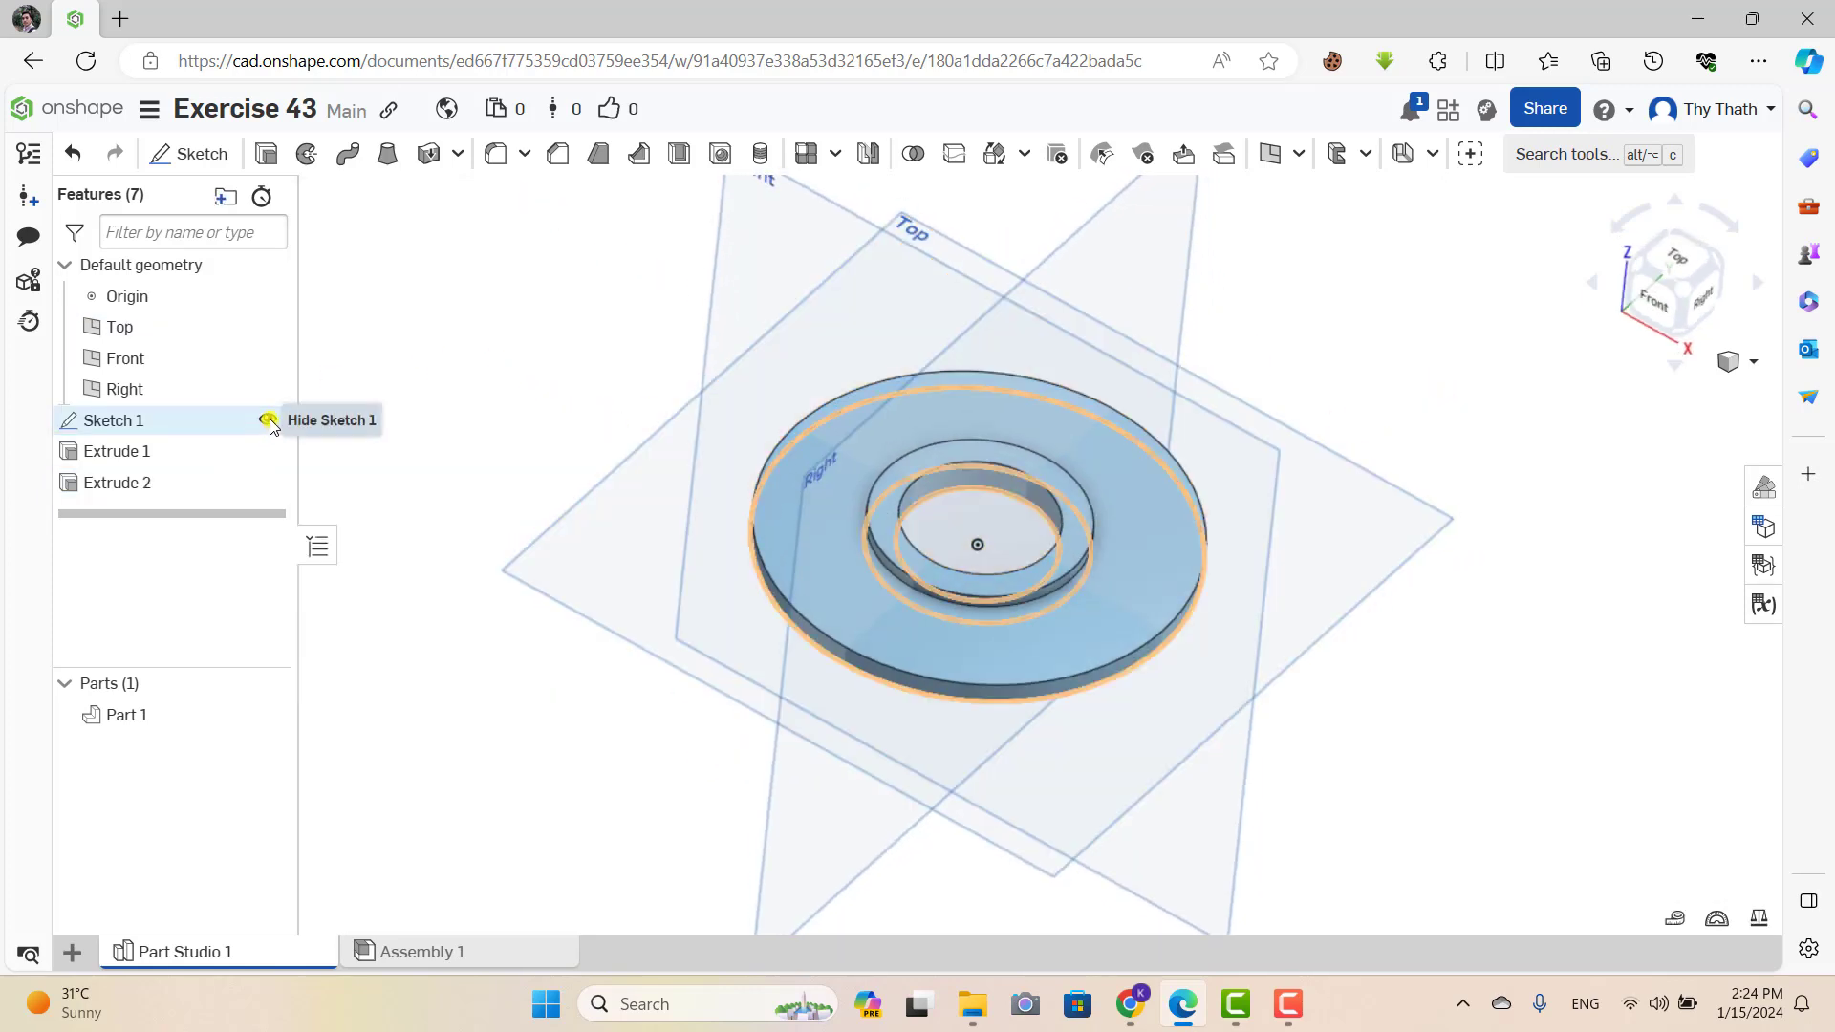
click(271, 420)
Start a new sketch on the upper face of the outer flange and view it normal to the sketch plane.
right_drag(475, 443, 524, 435)
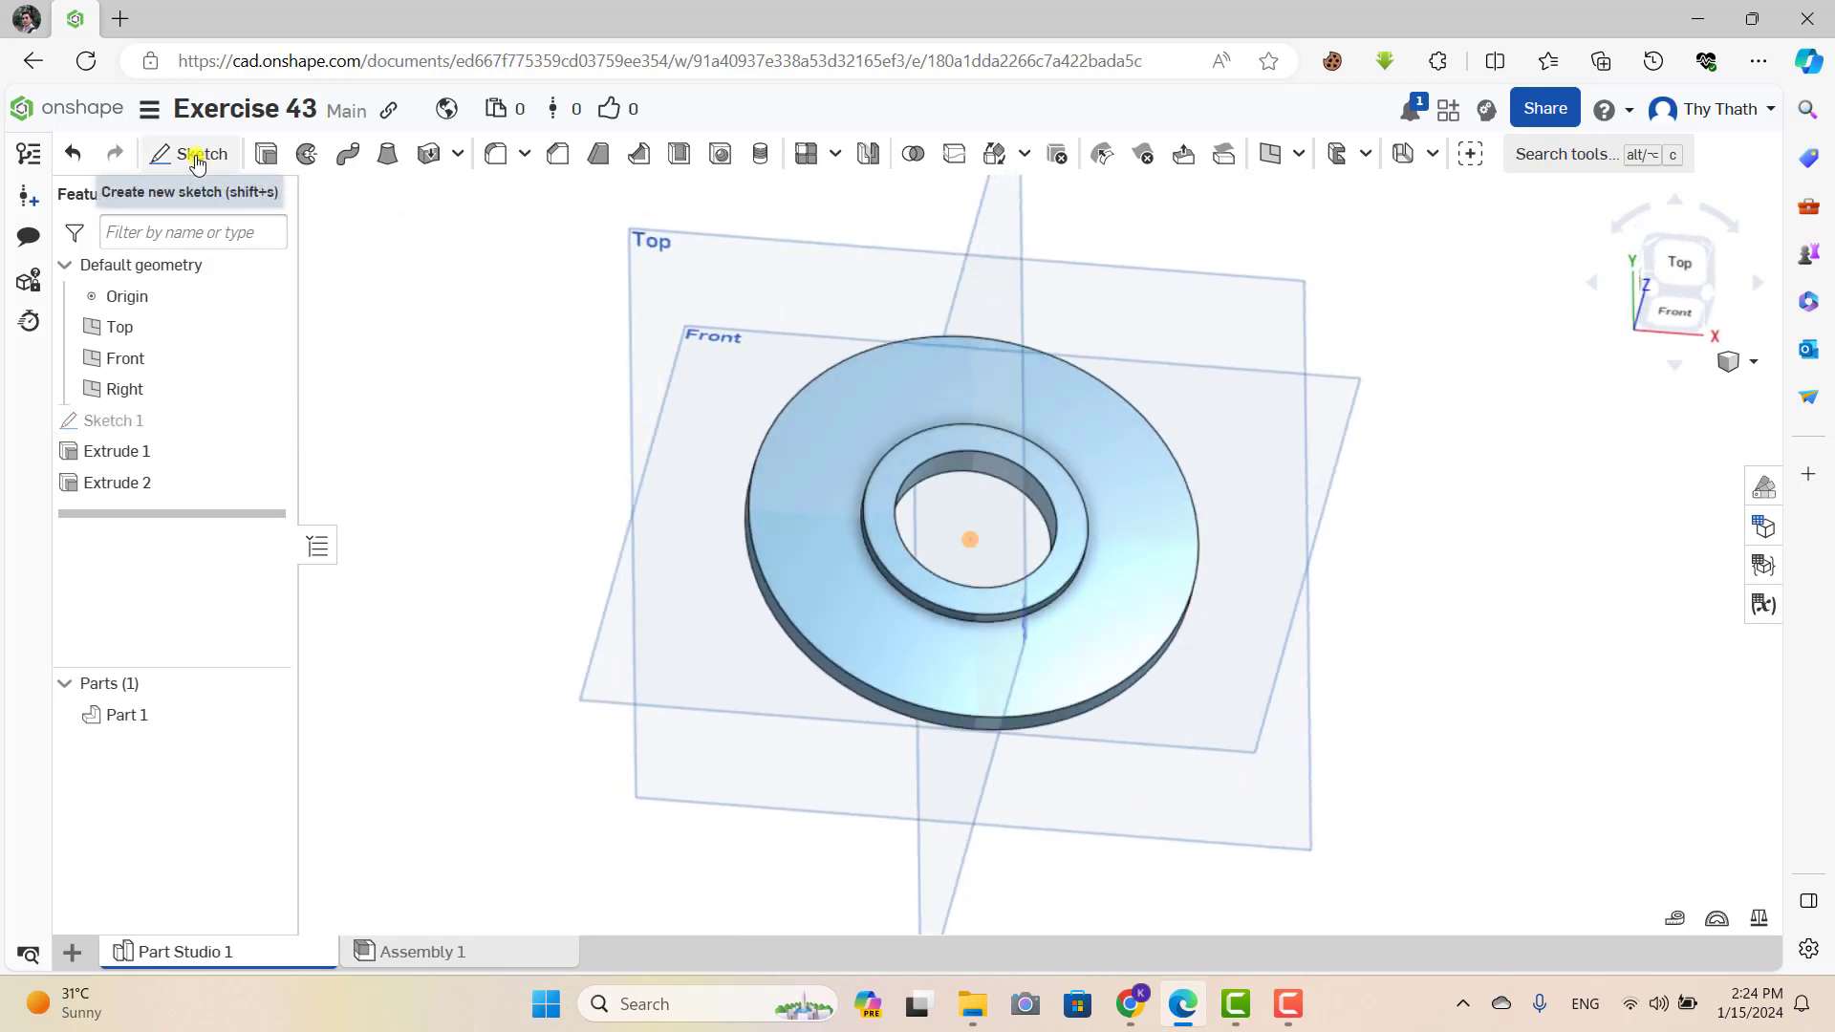
click(187, 153)
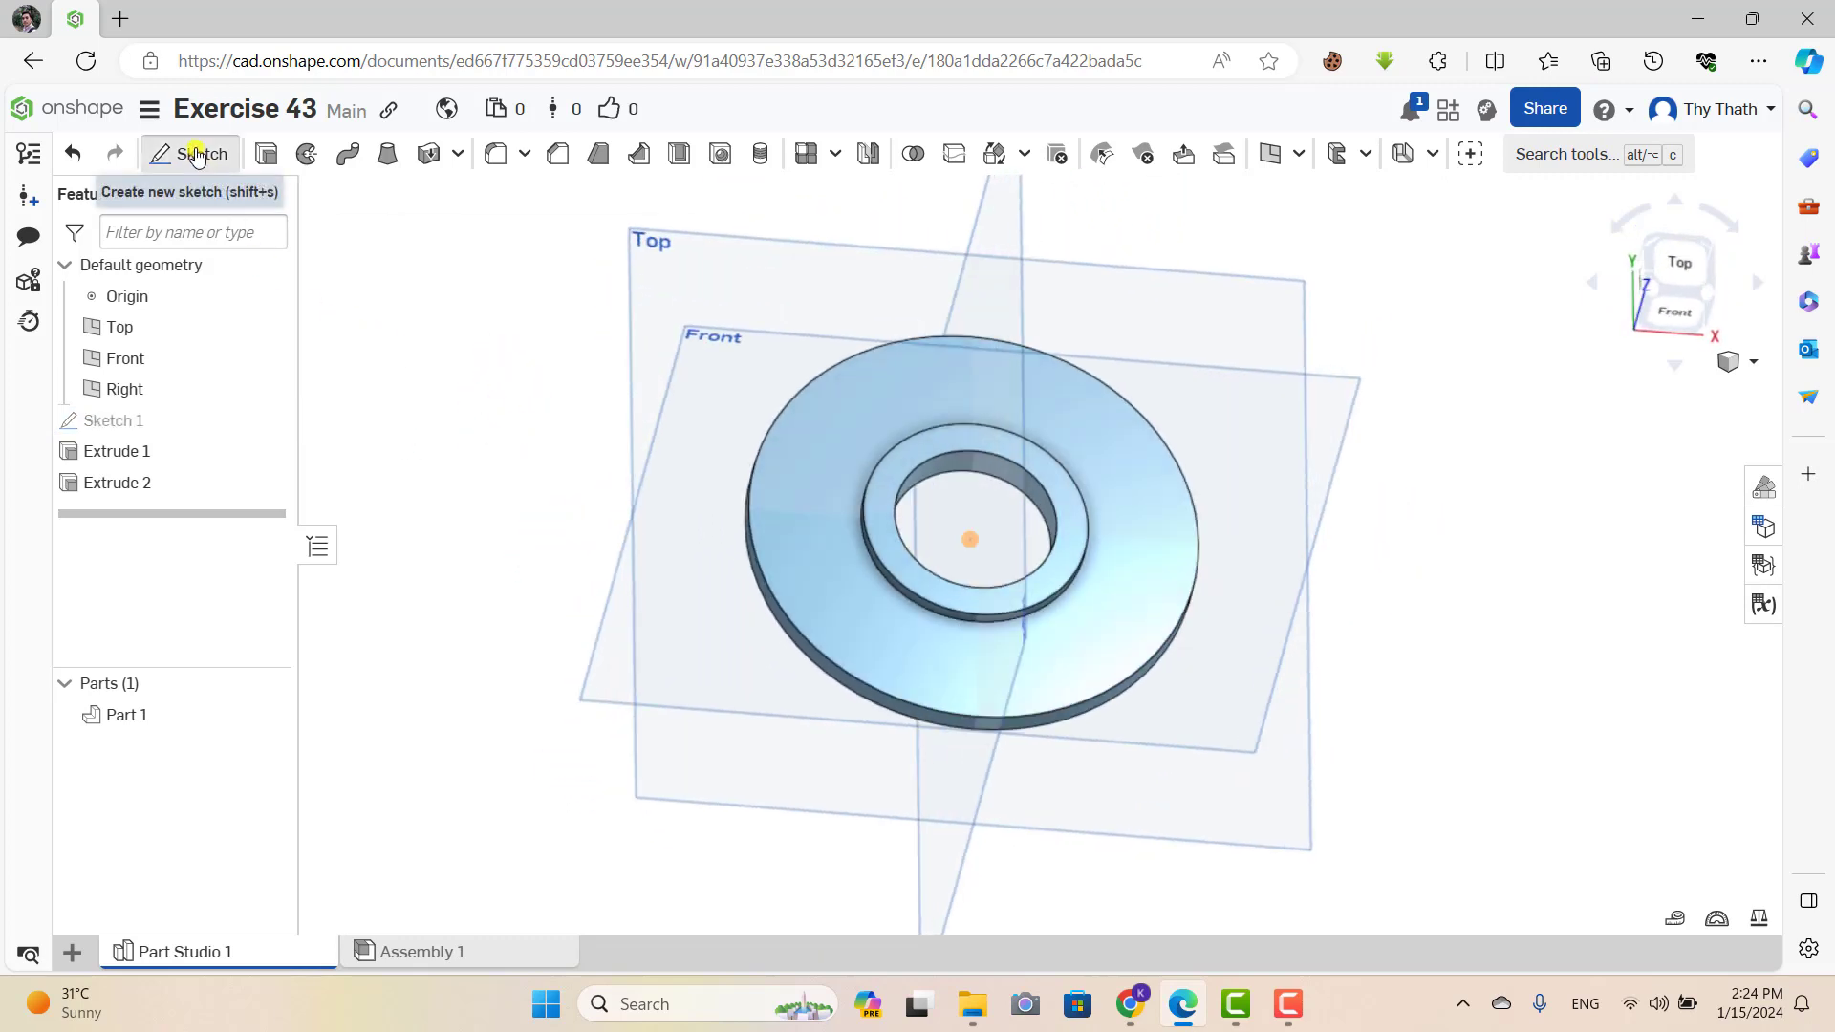
click(826, 454)
right_click(538, 534)
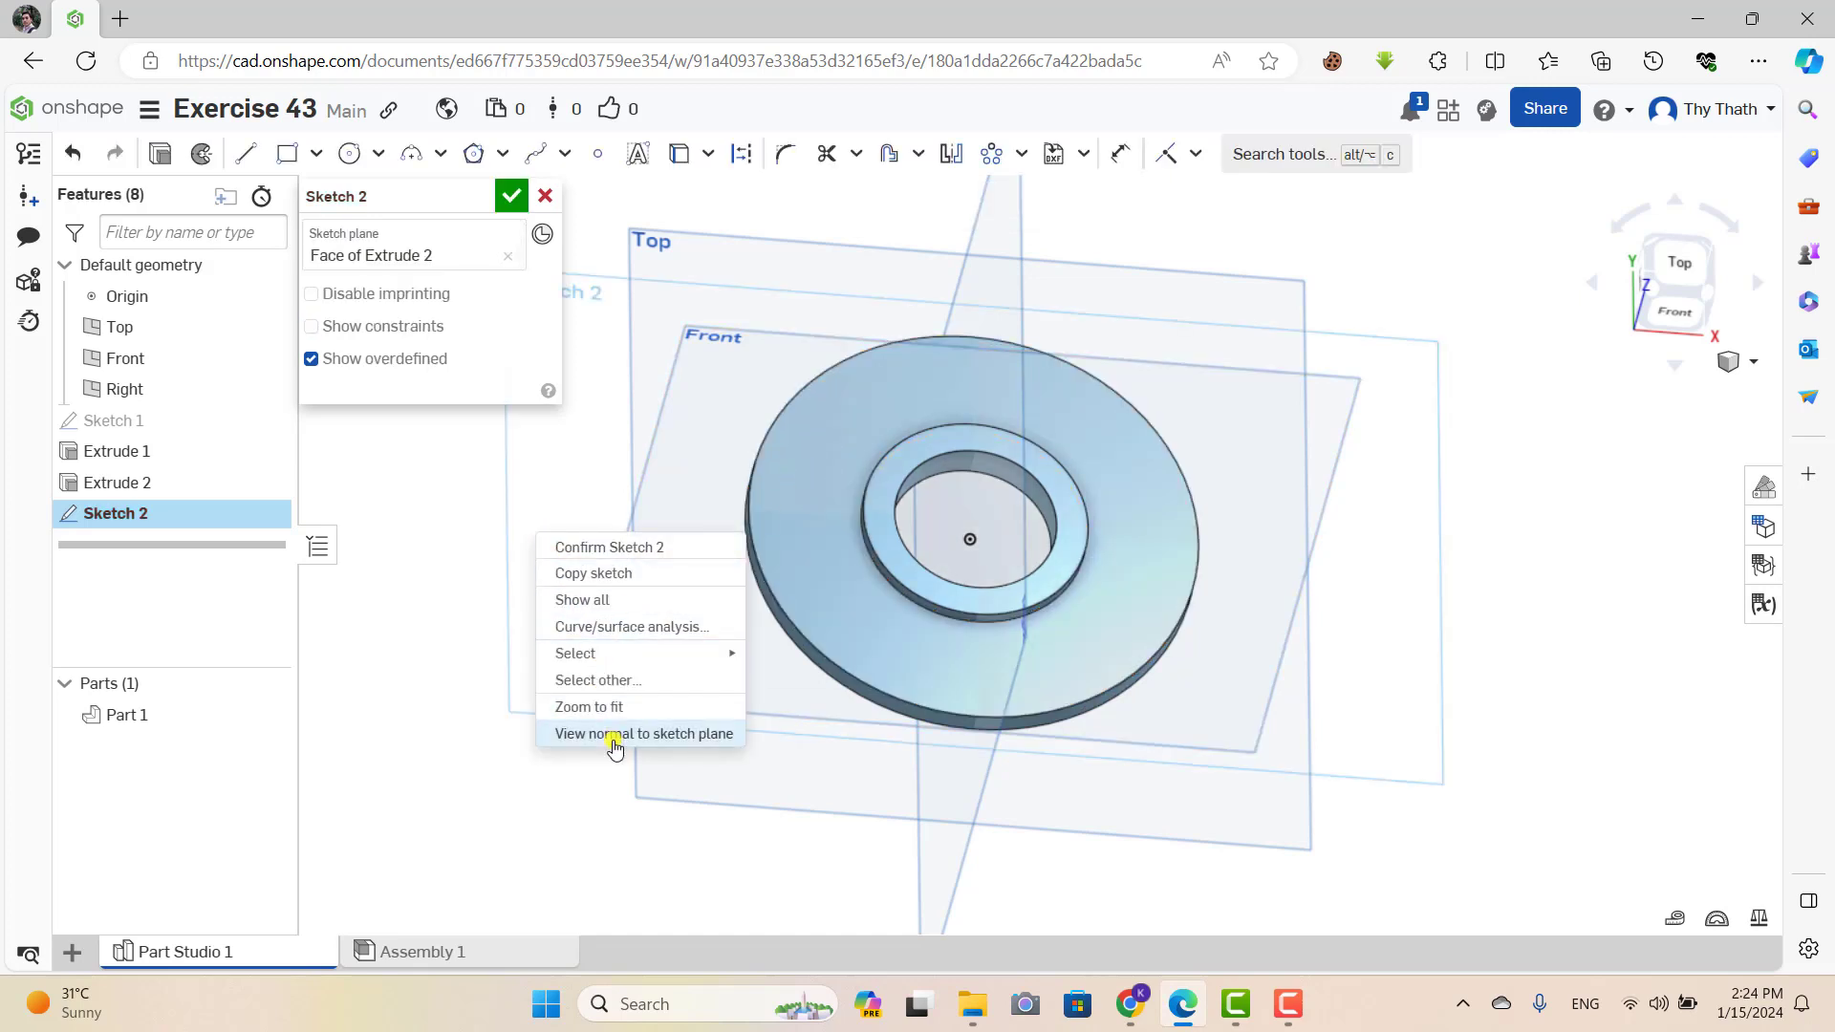
click(613, 734)
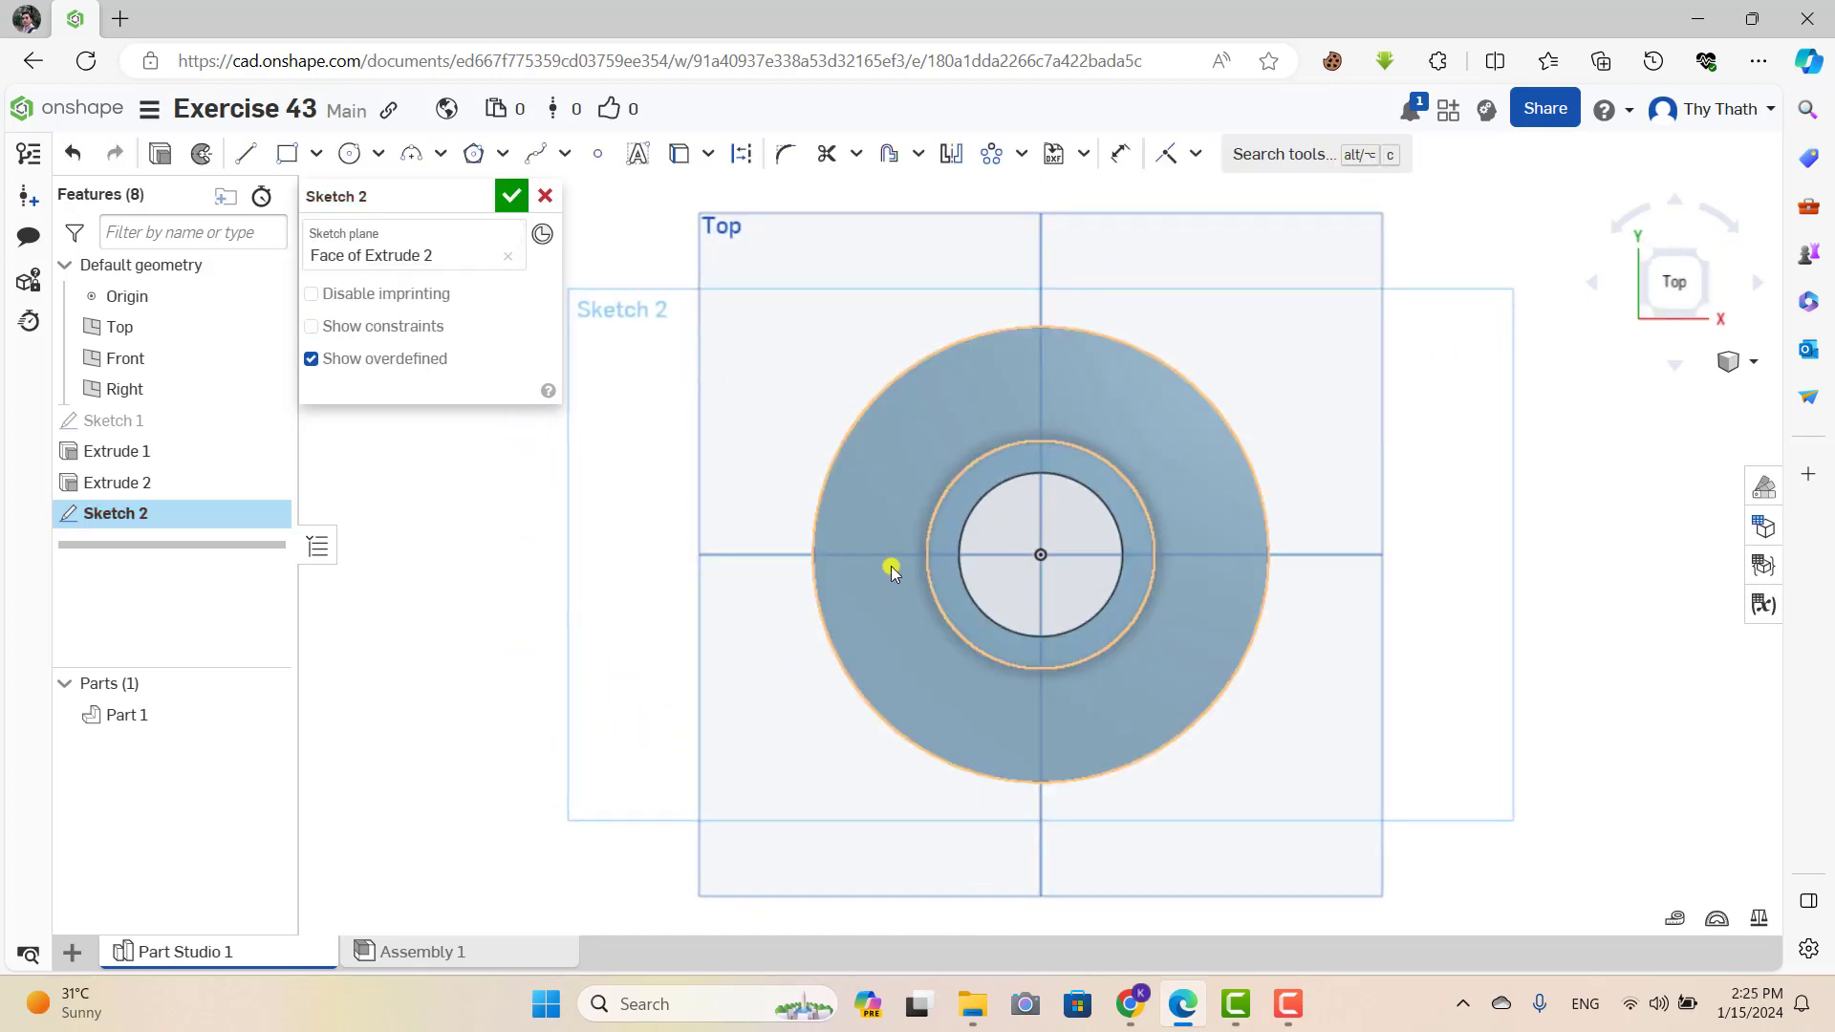
Sketch a circle about 84 mm in diameter centred on the origin and convert it to construction geometry.
click(348, 153)
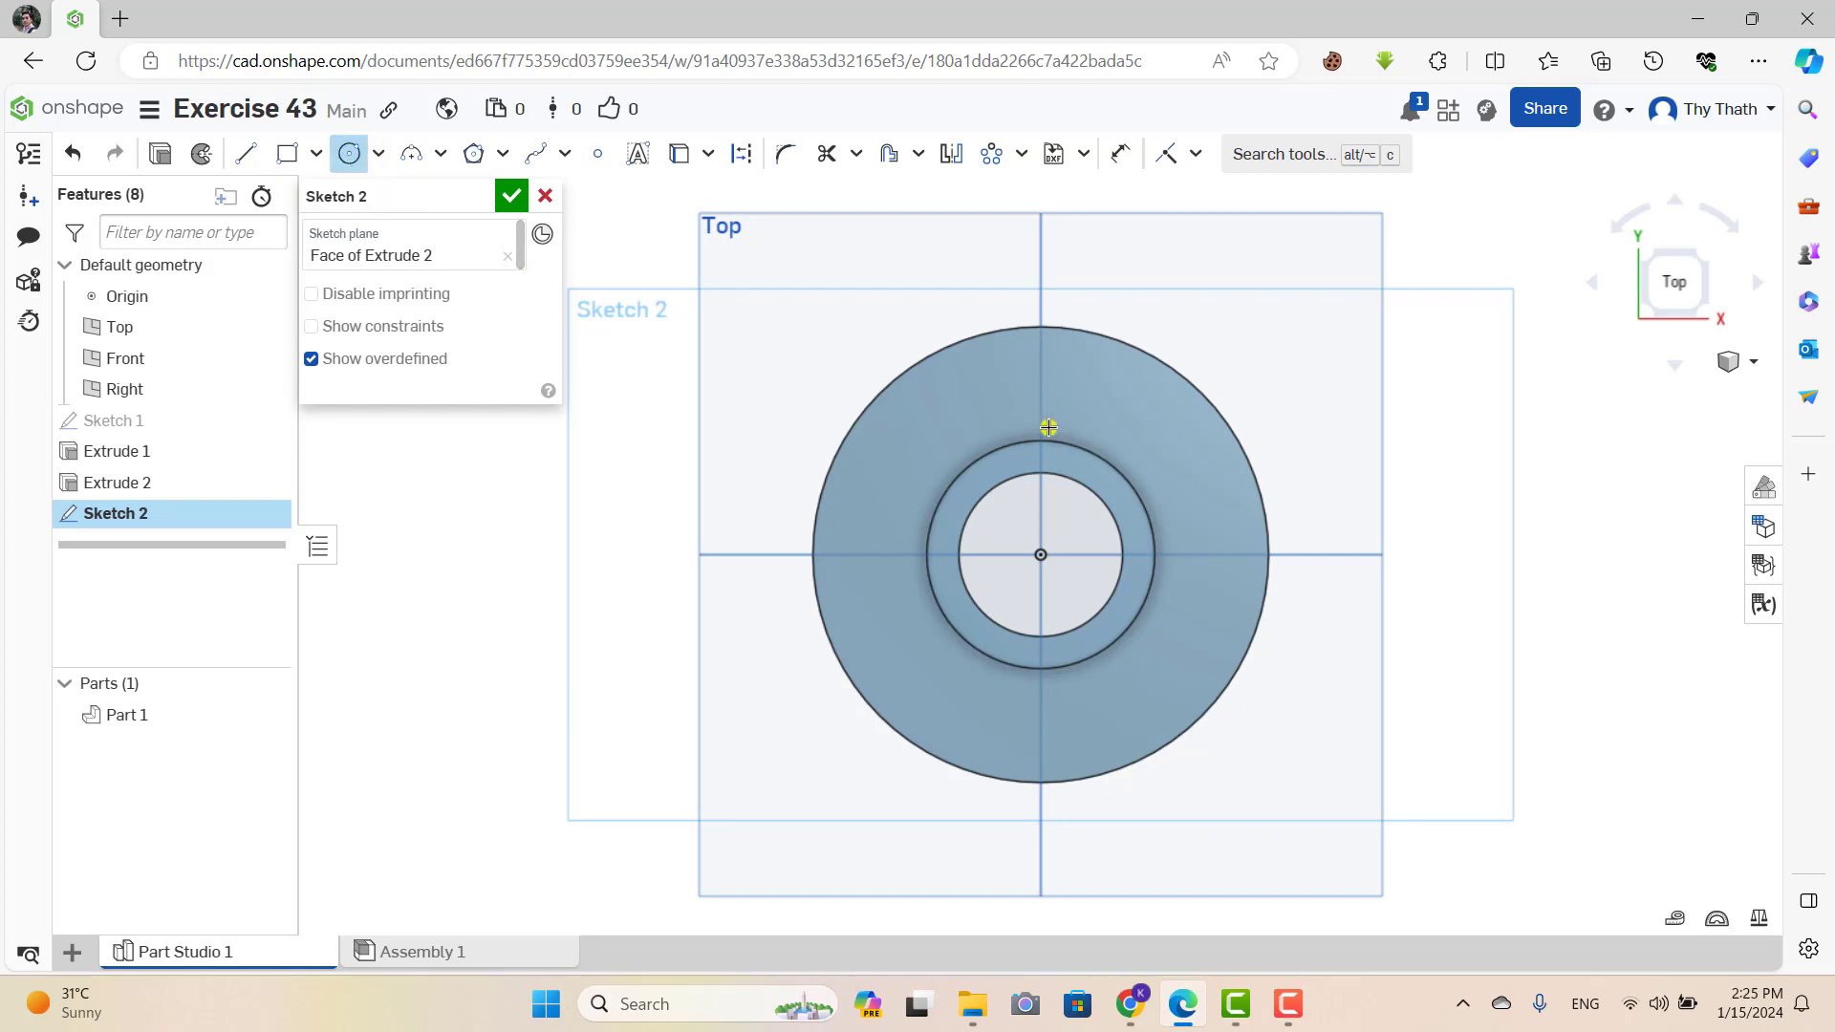
click(1041, 555)
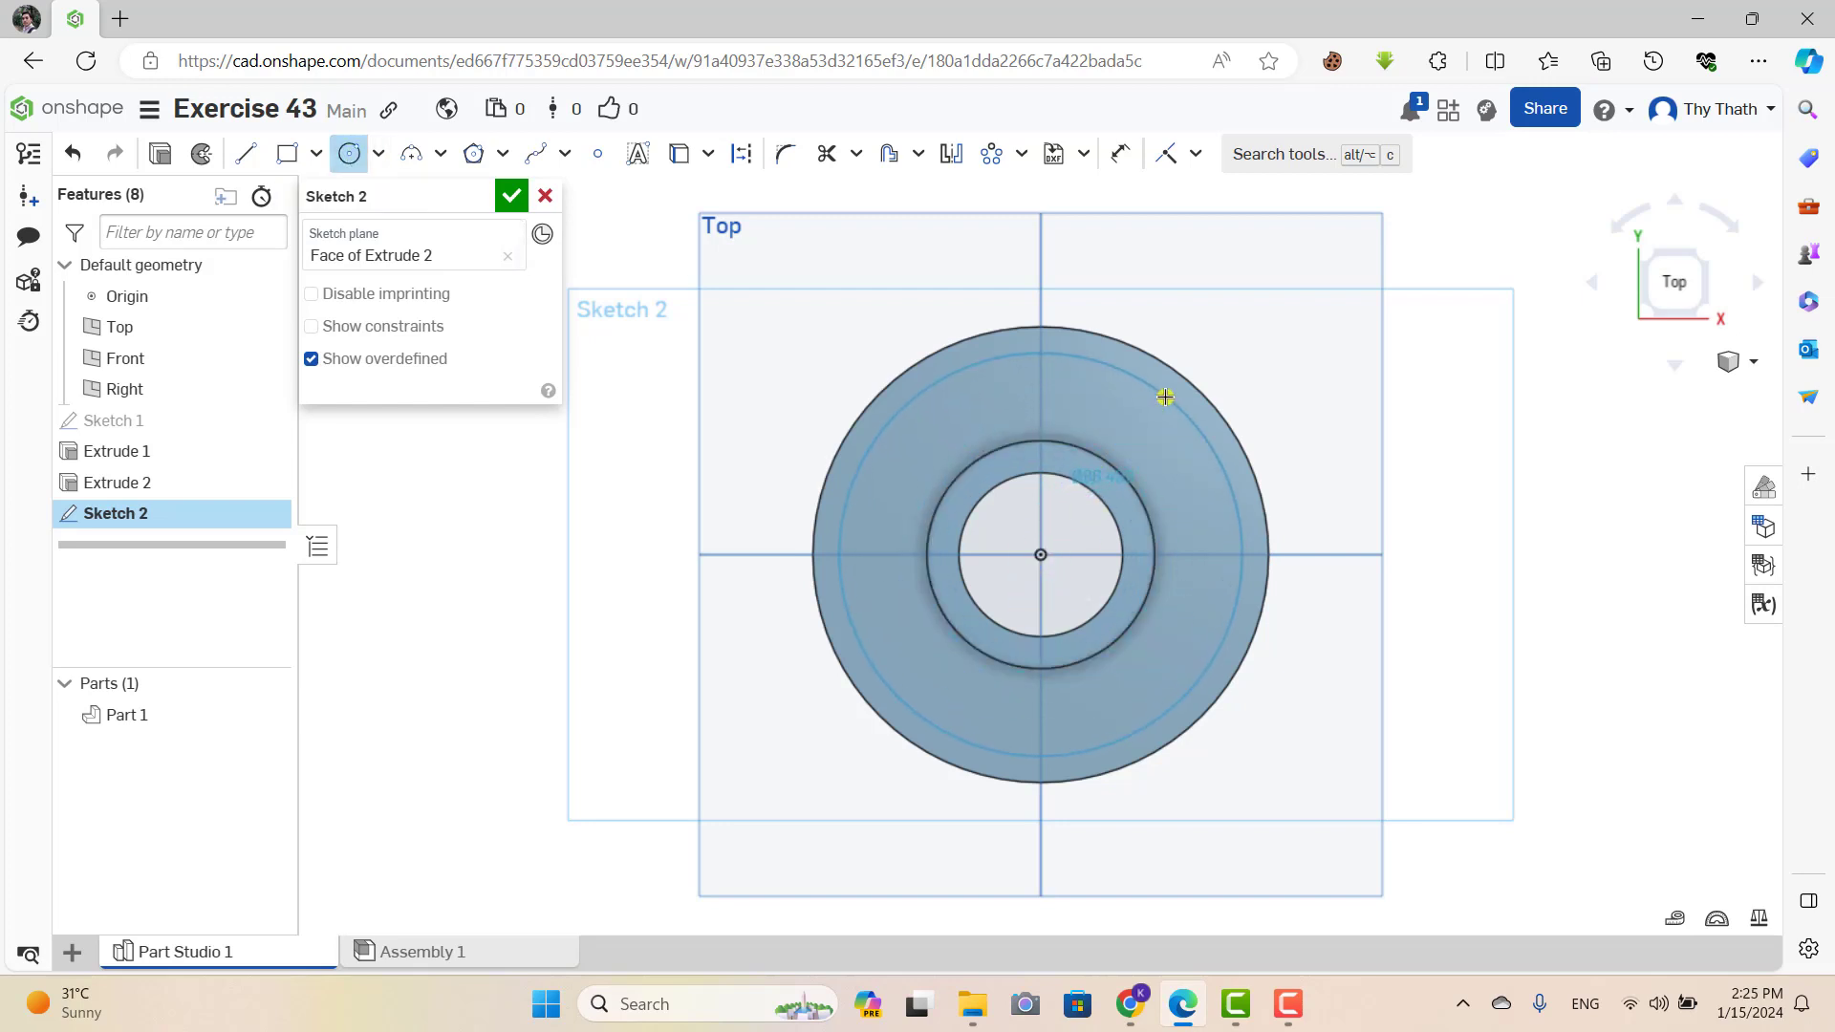
click(1159, 405)
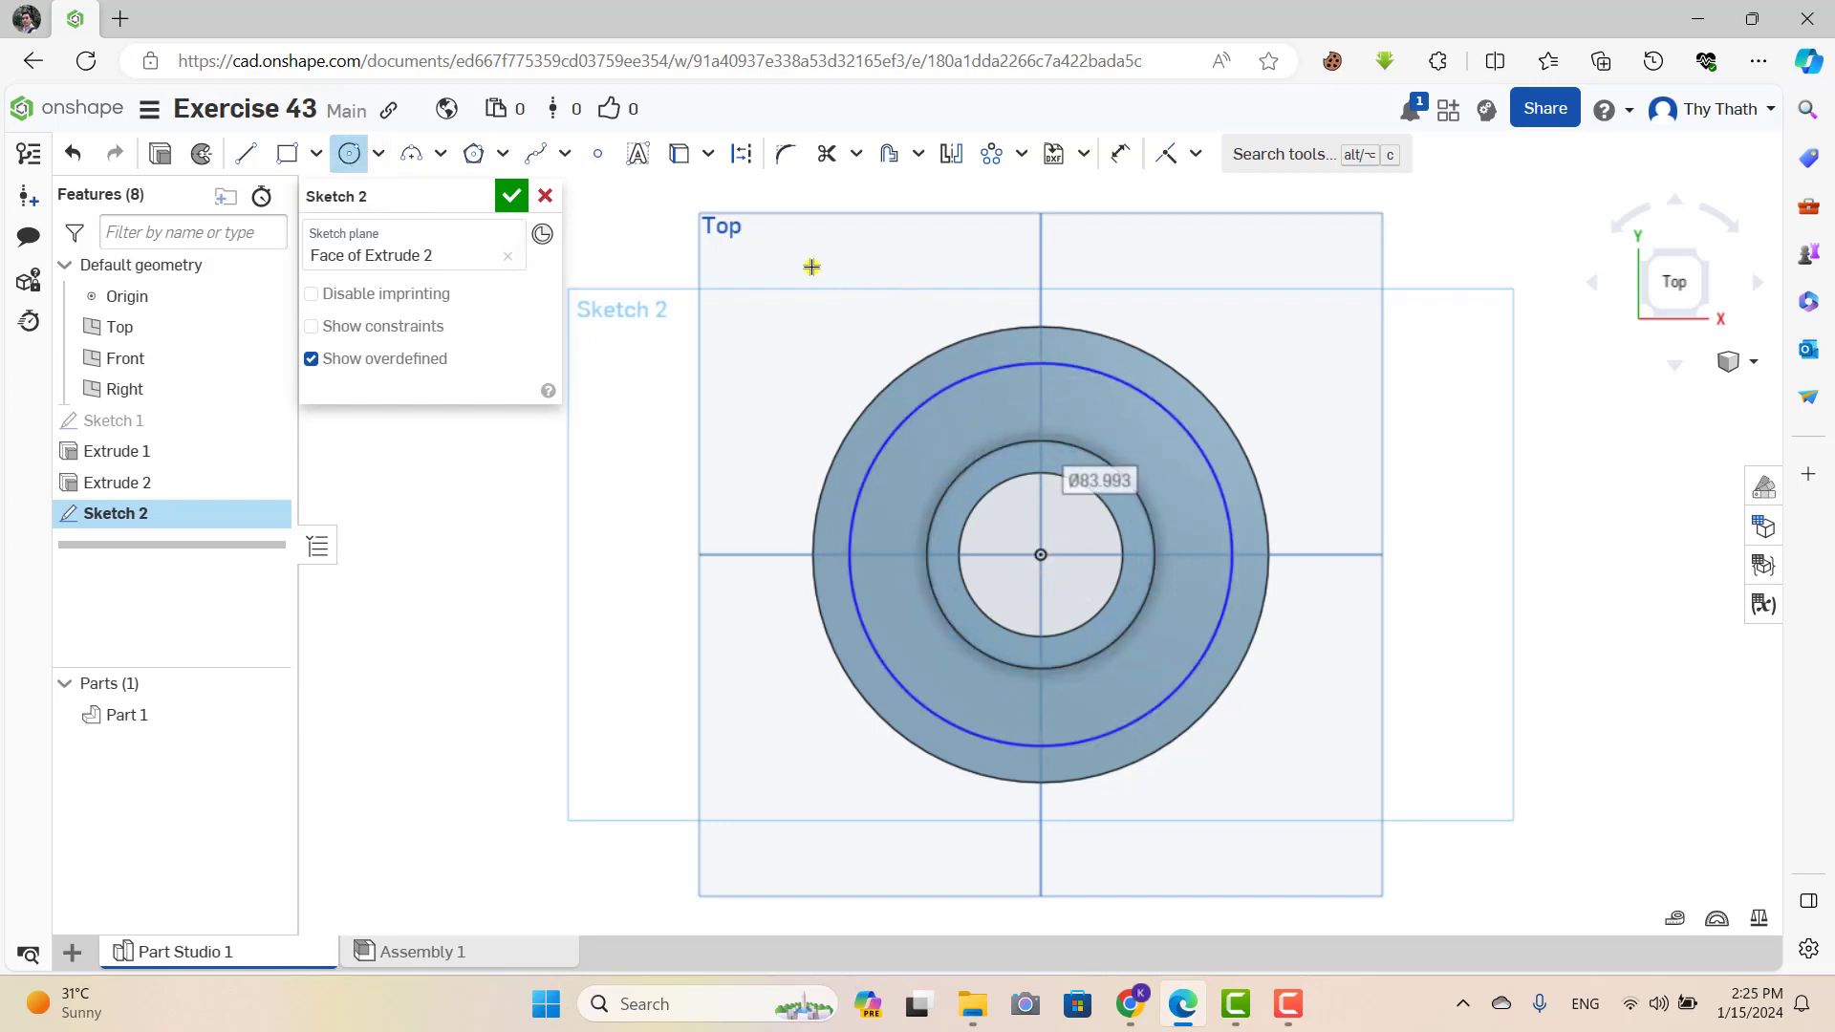
click(350, 154)
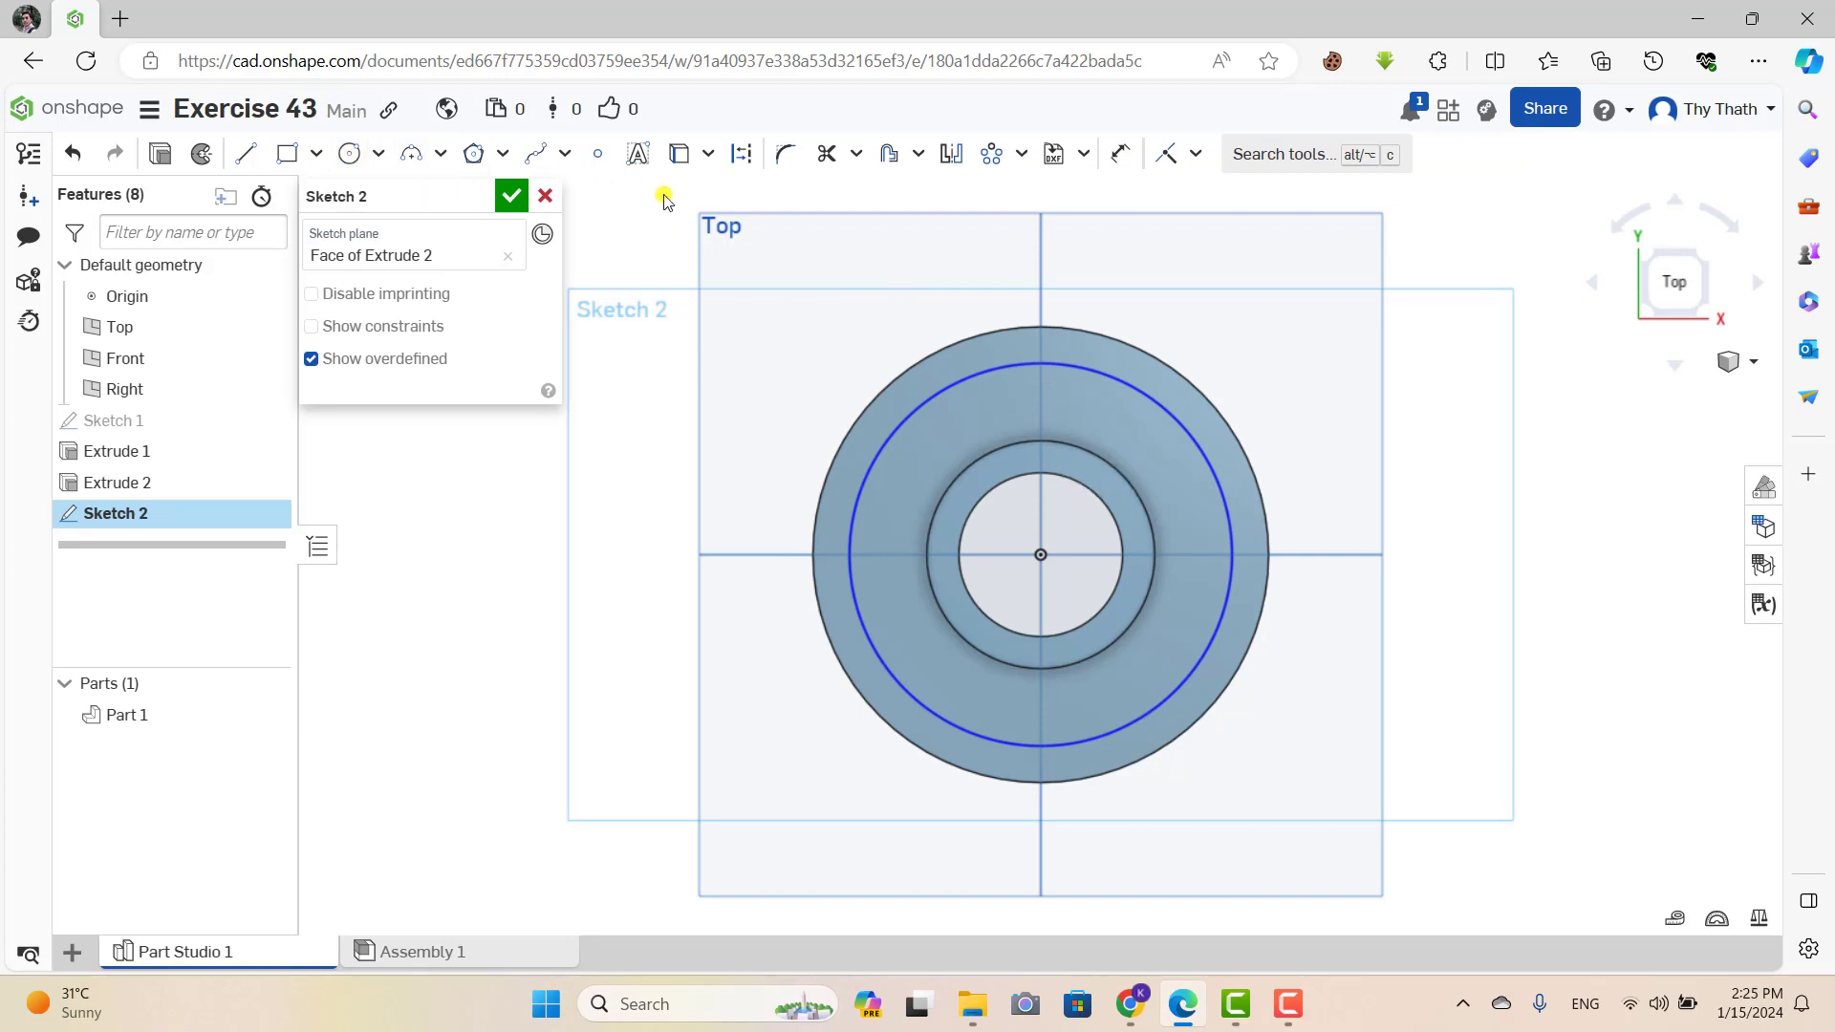
click(965, 380)
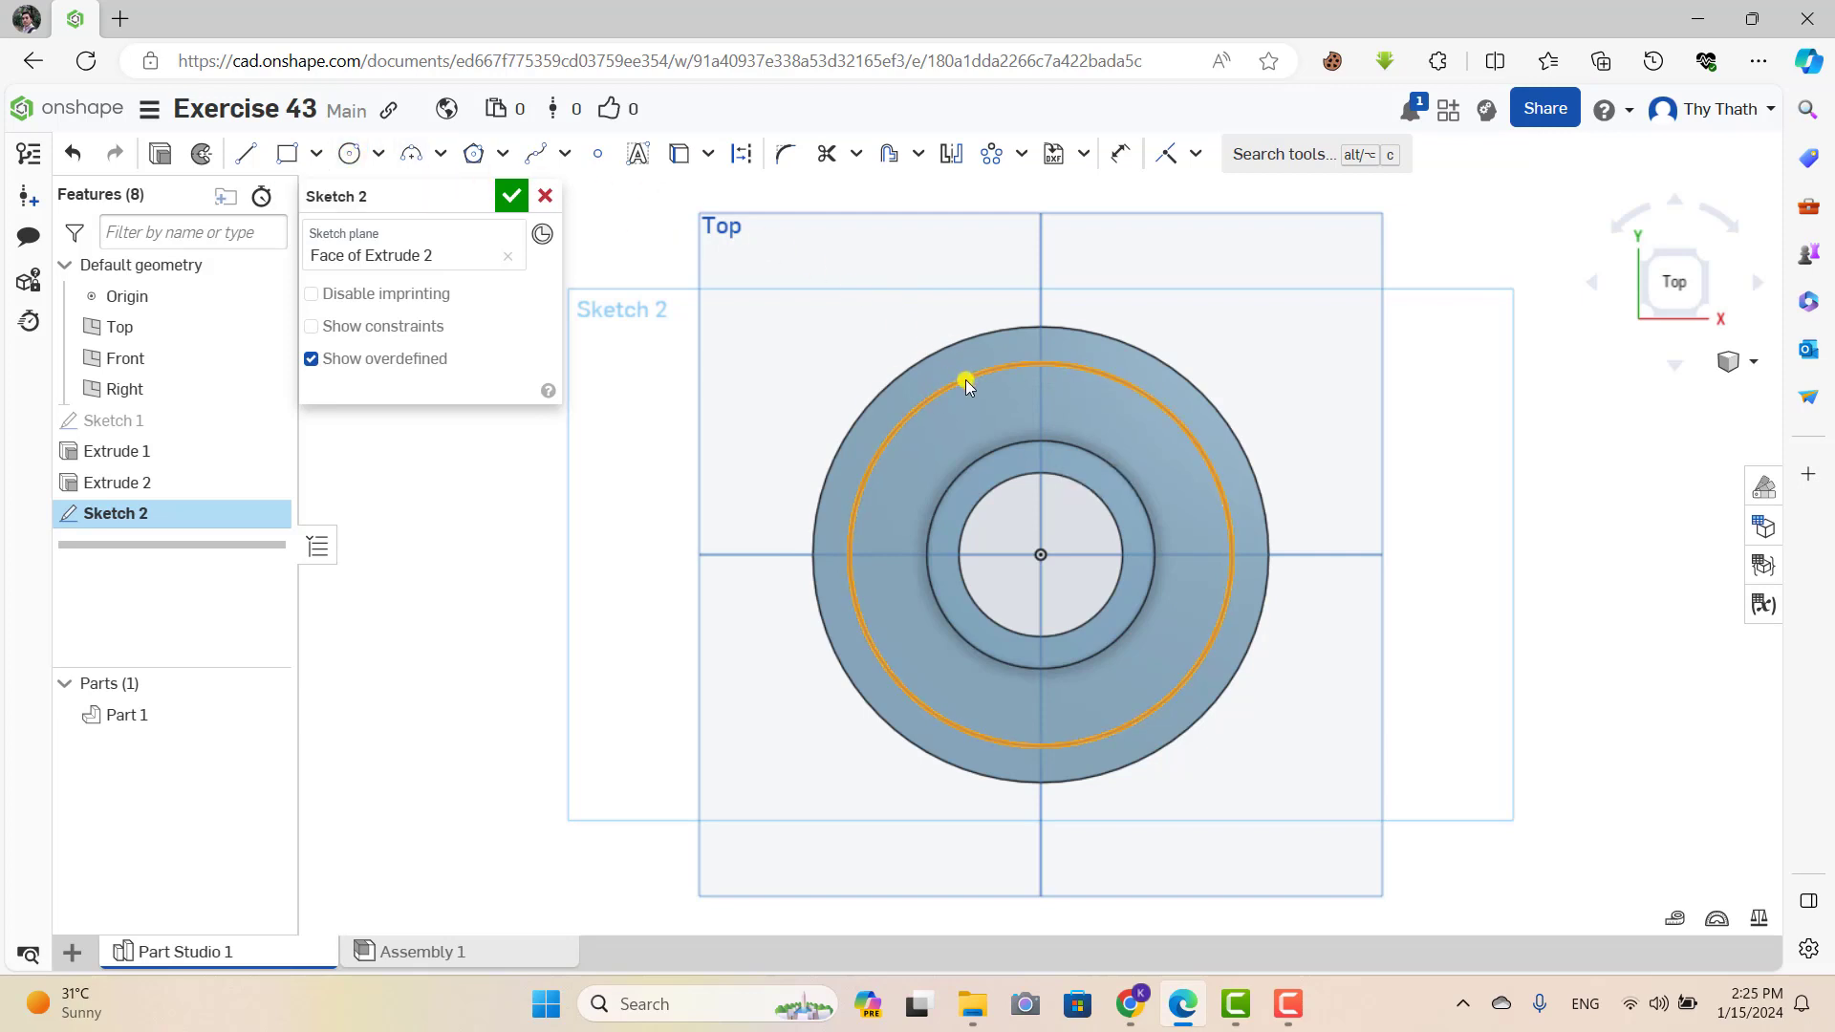
click(741, 154)
Dimension the construction circle's diameter as 35*2, giving 70 mm.
click(1121, 154)
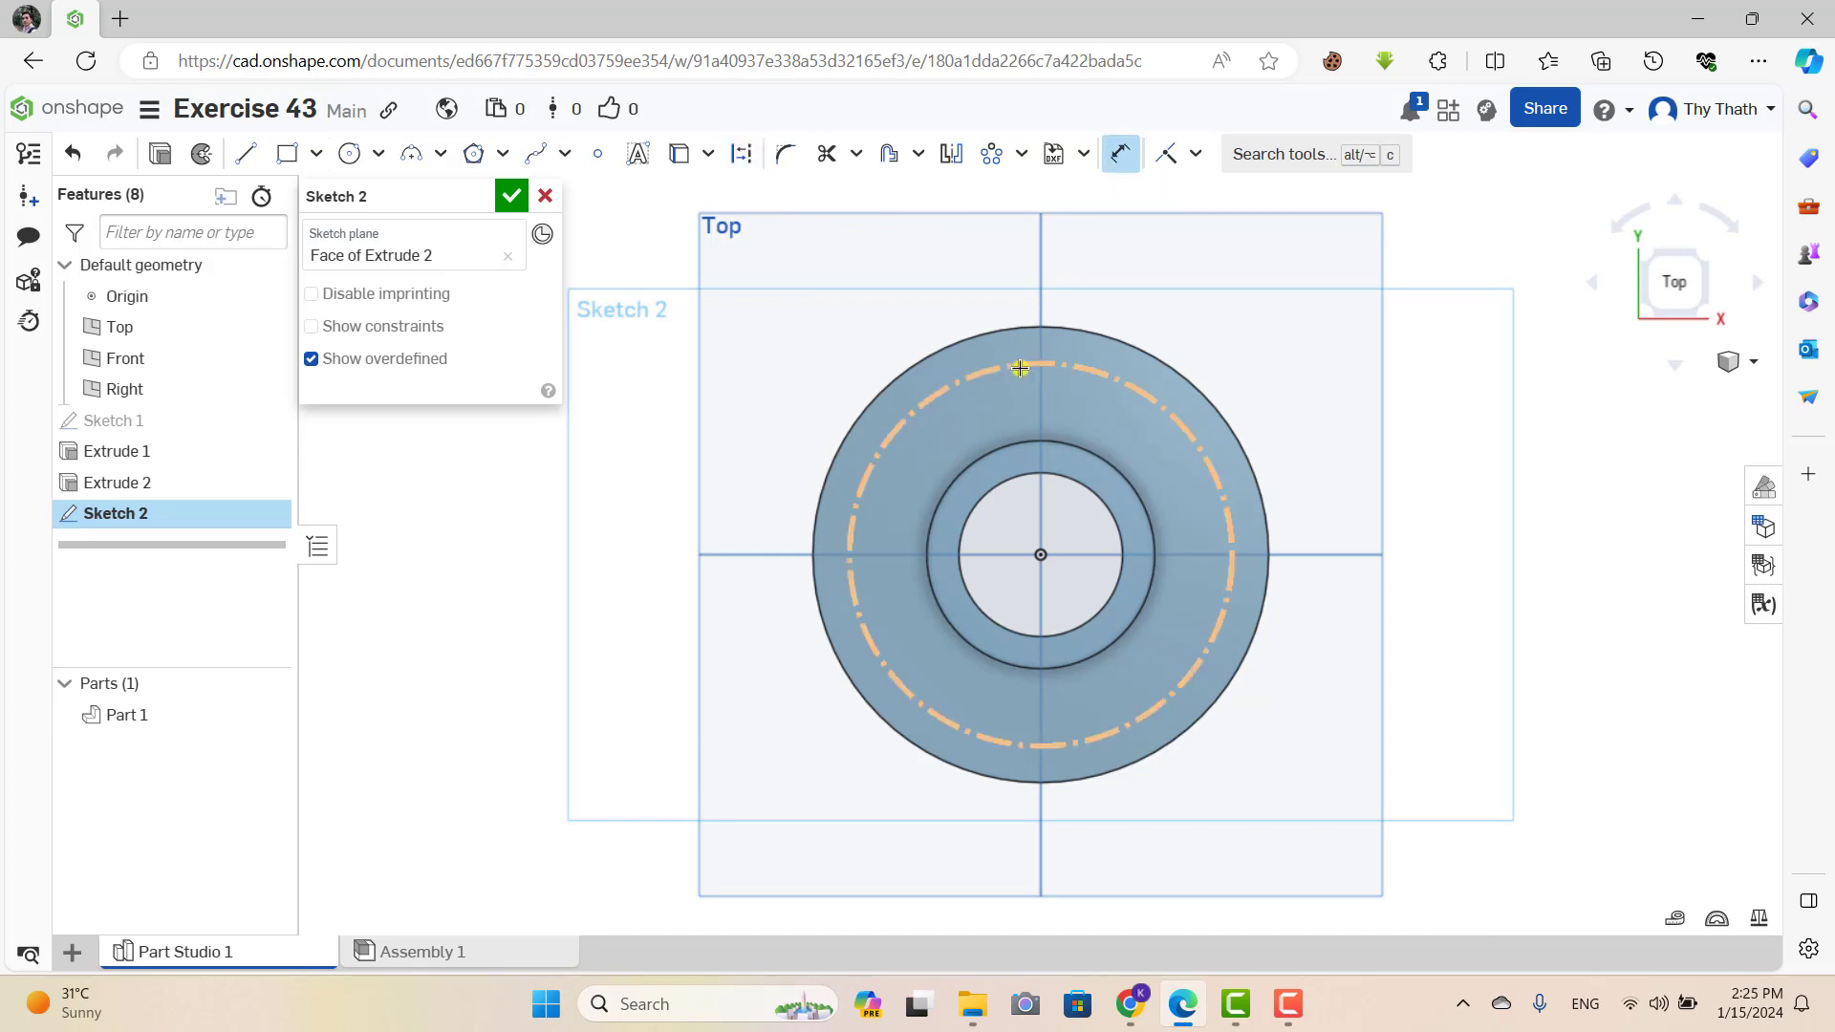
click(1004, 368)
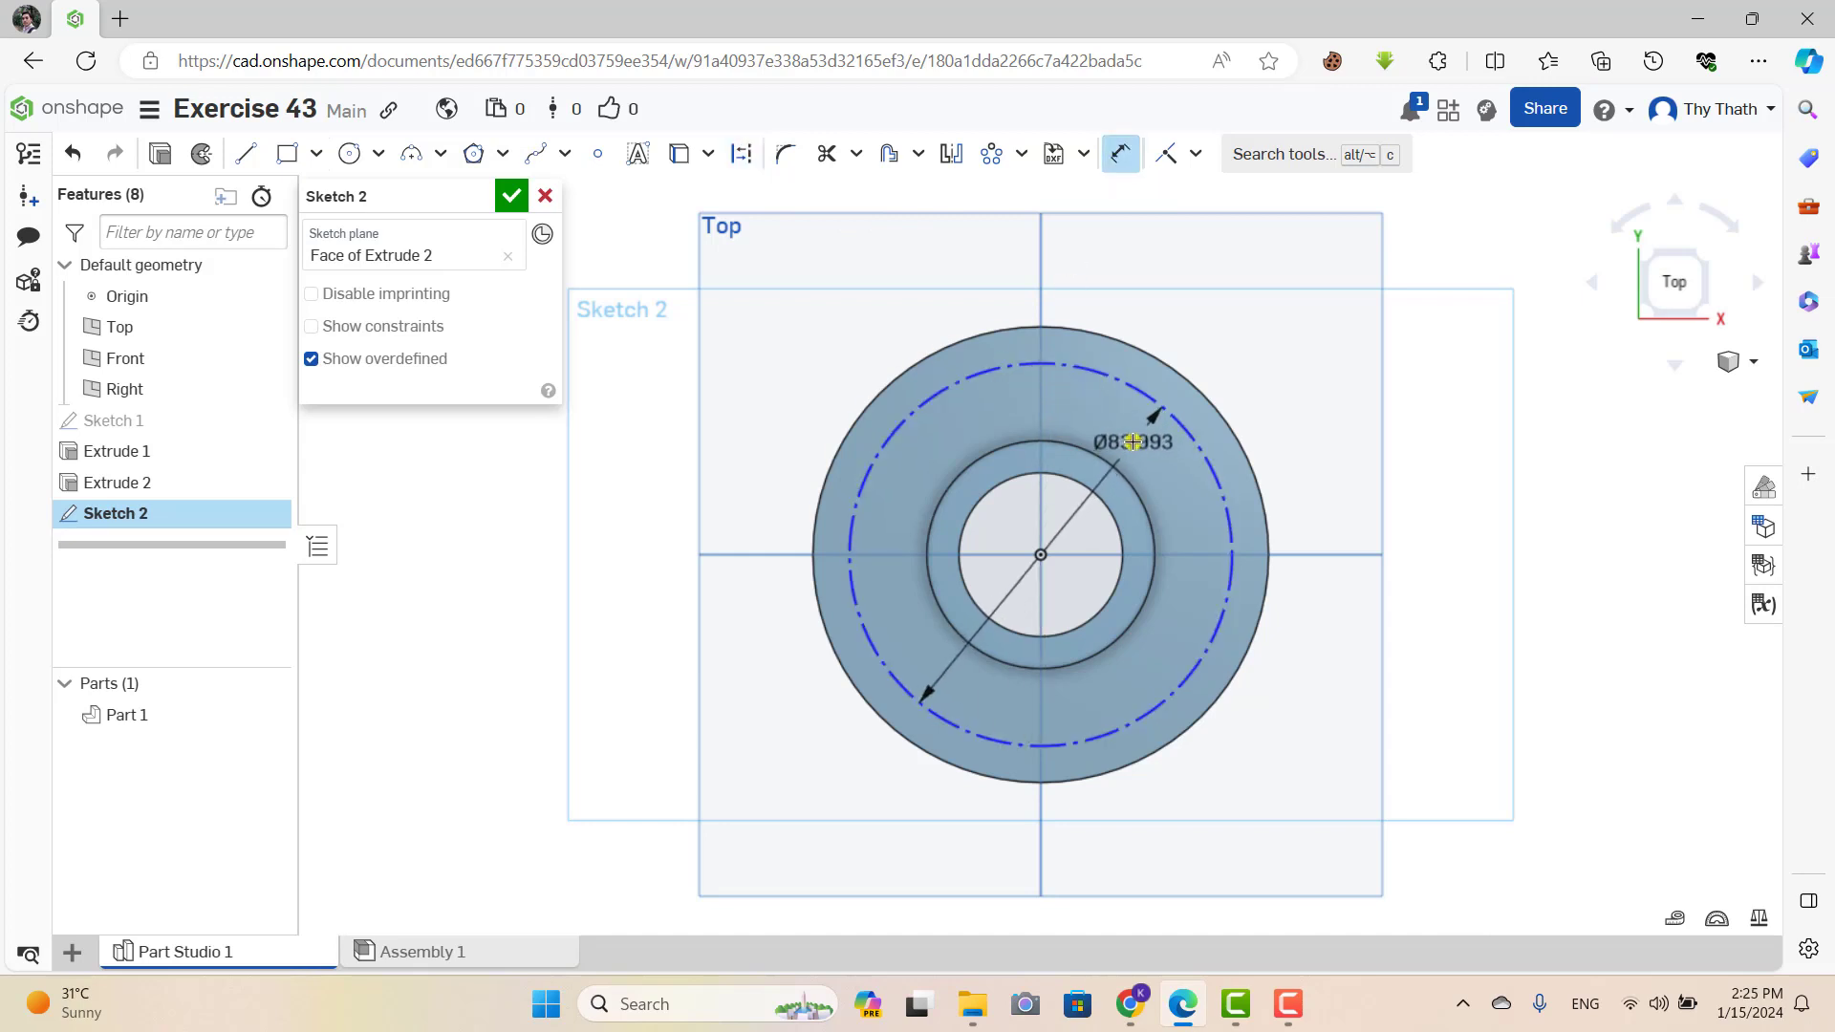
click(1132, 442)
text(35*2)
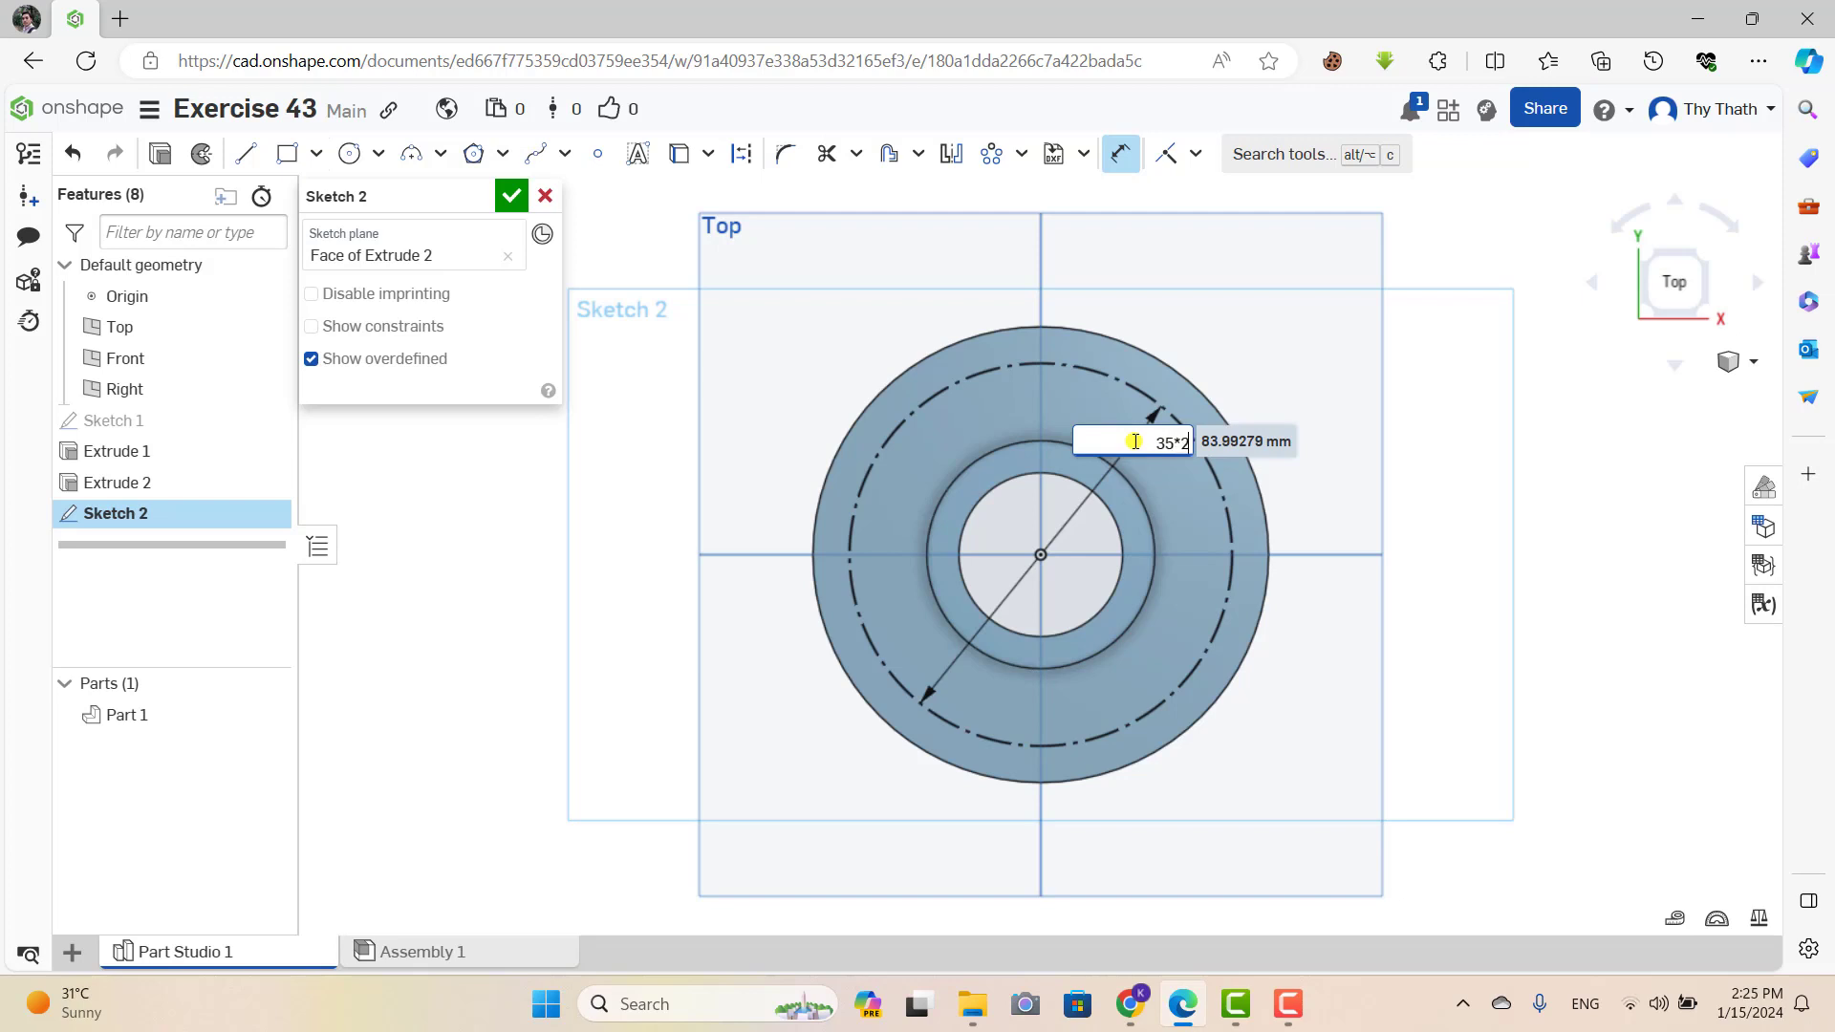
key(Return)
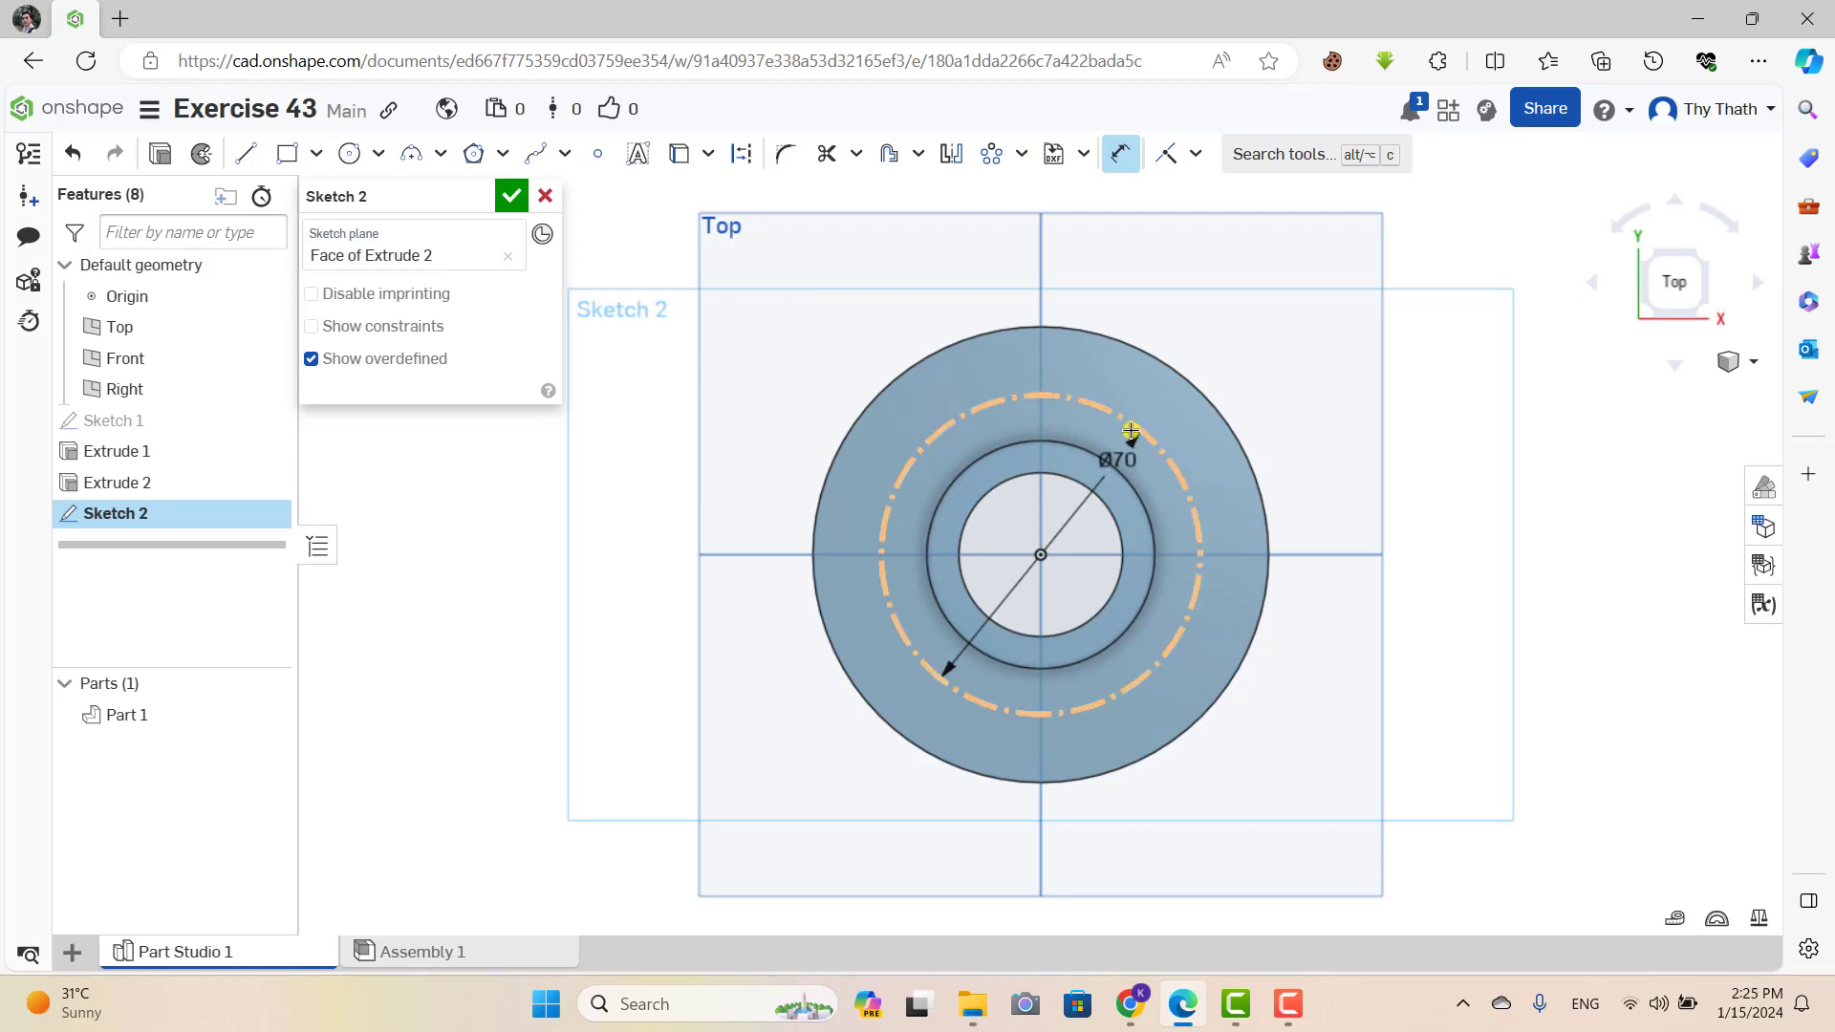
Draw a vertical line from the origin up to the 70 mm construction circle and make it construction geometry.
click(247, 155)
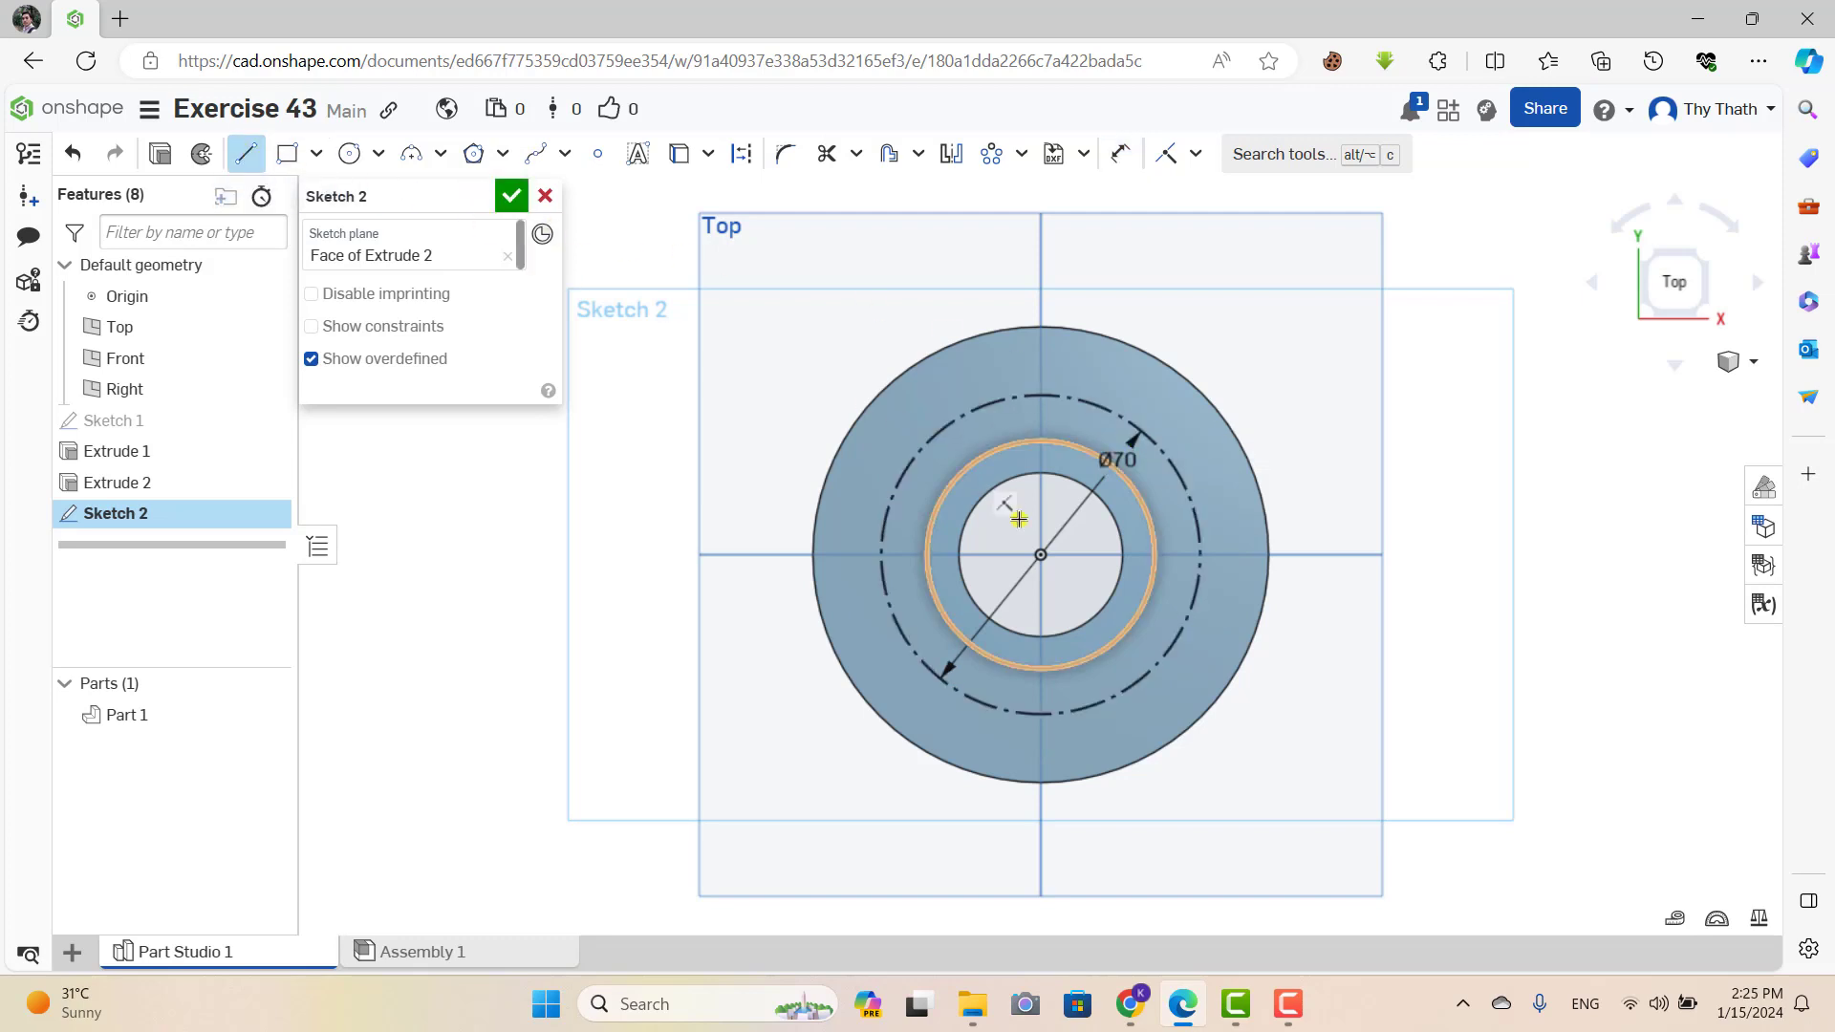
click(1041, 554)
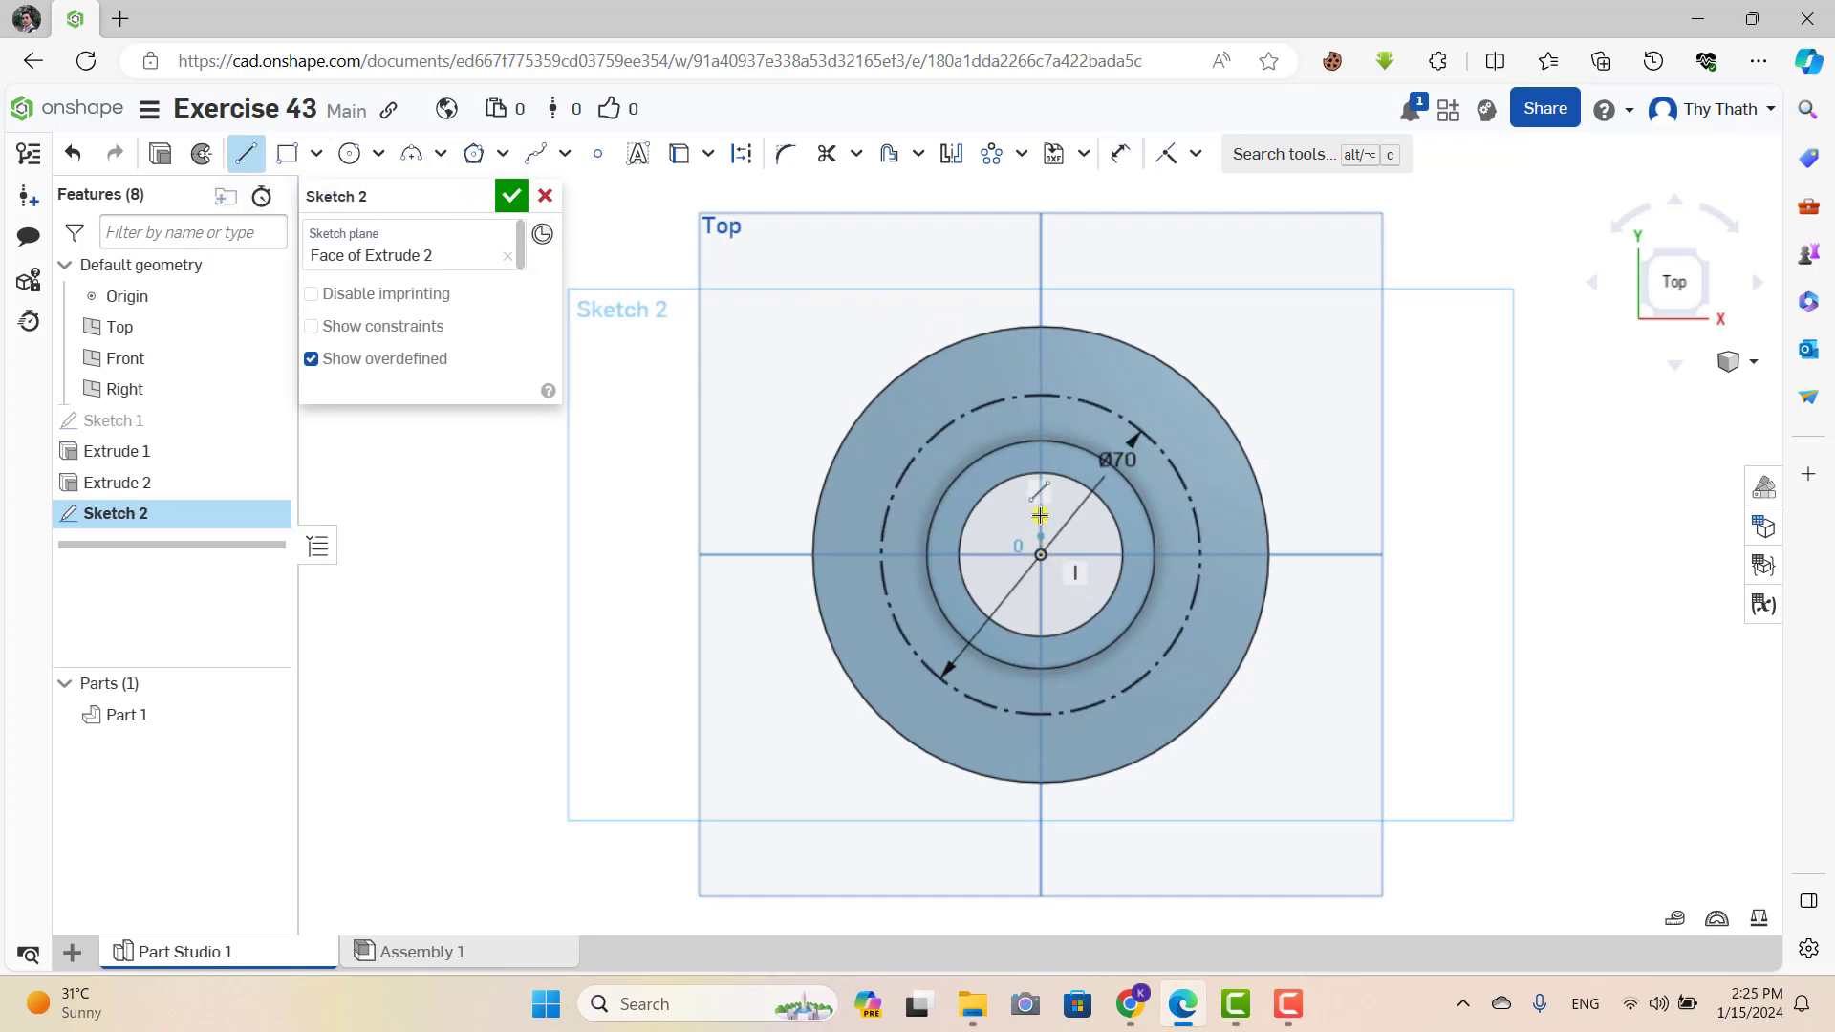
click(1041, 393)
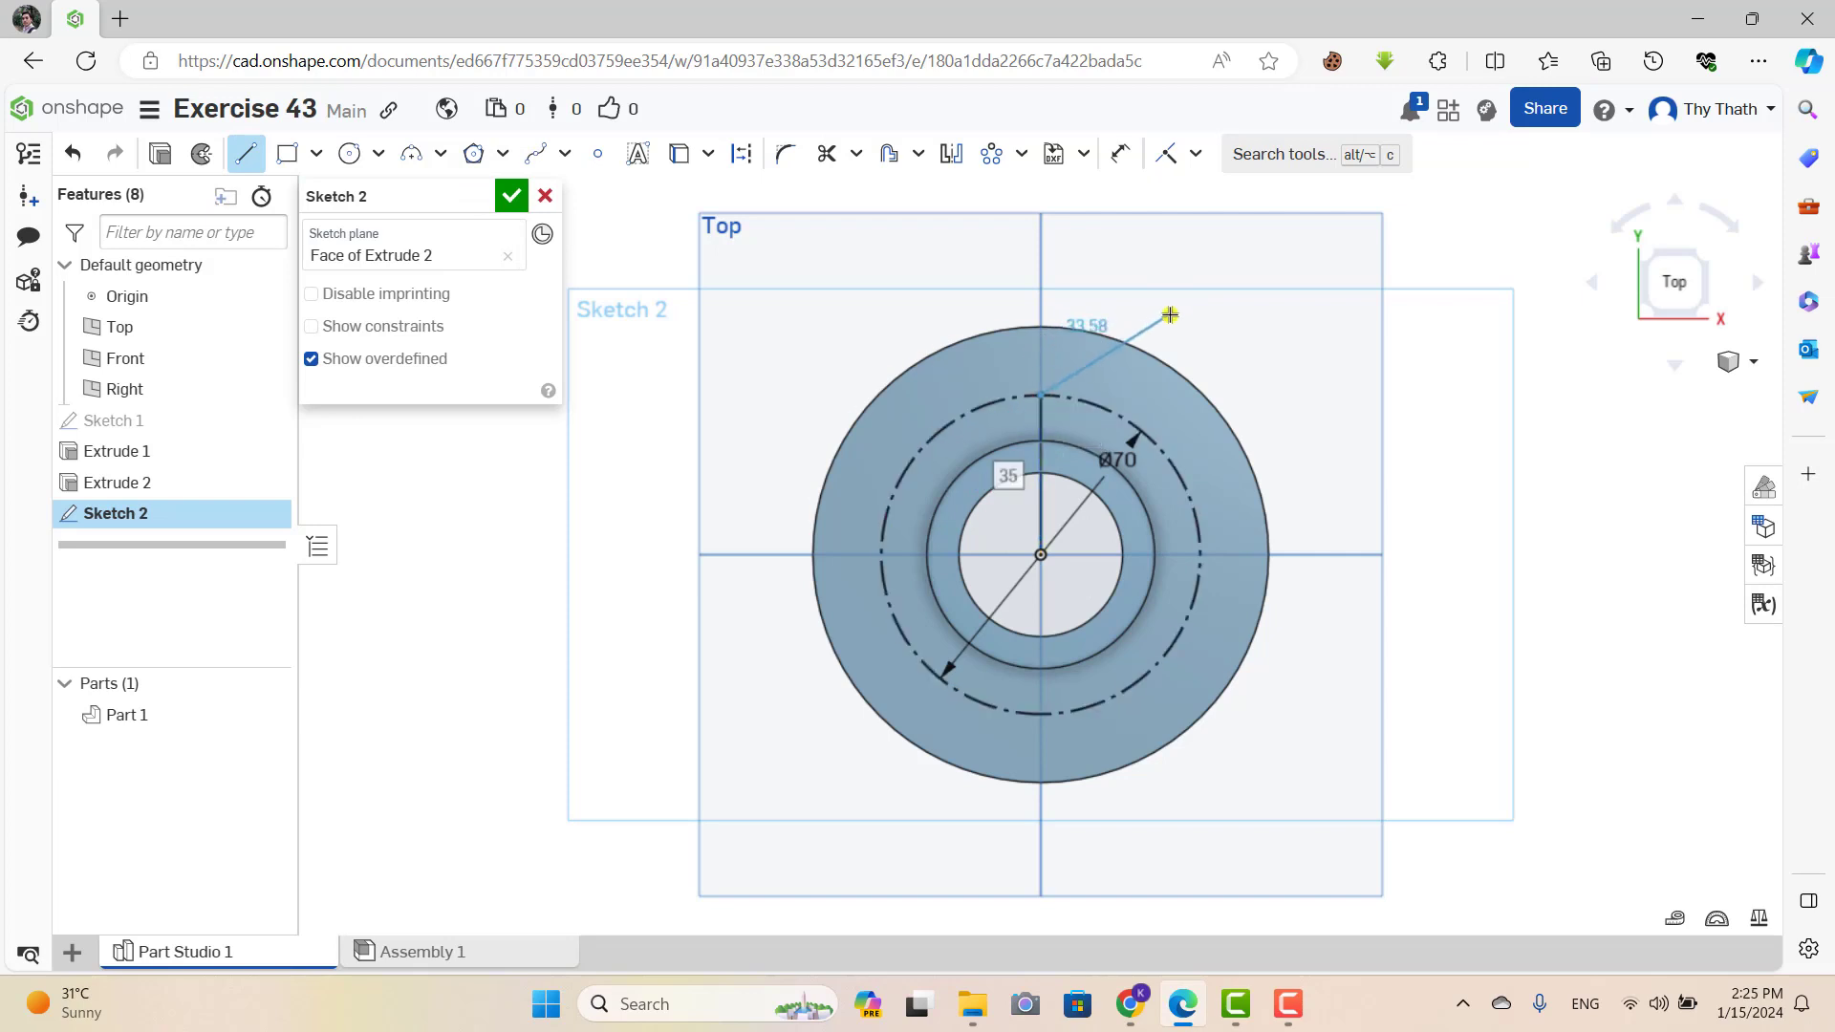
key(Escape)
click(1041, 430)
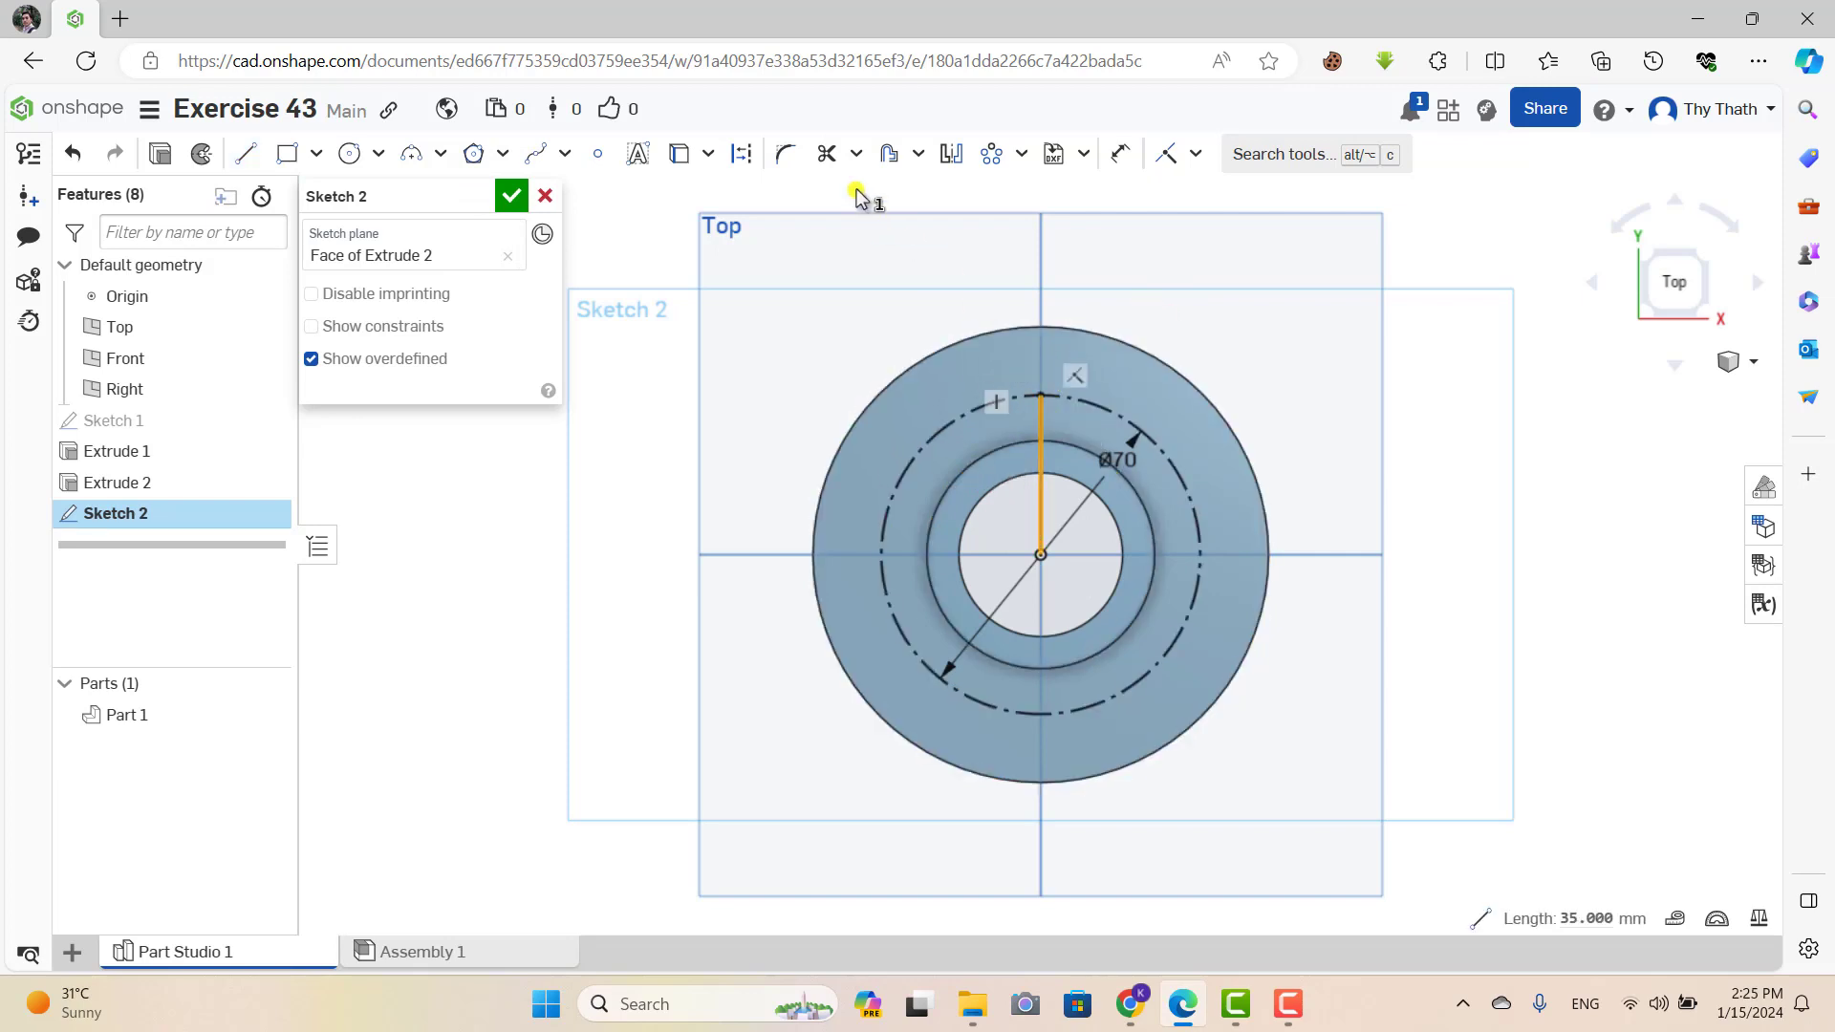
click(742, 153)
Sketch a 10 mm diameter circle centred where the vertical construction line meets the 70 mm circle.
scroll(1080, 374, up, 3)
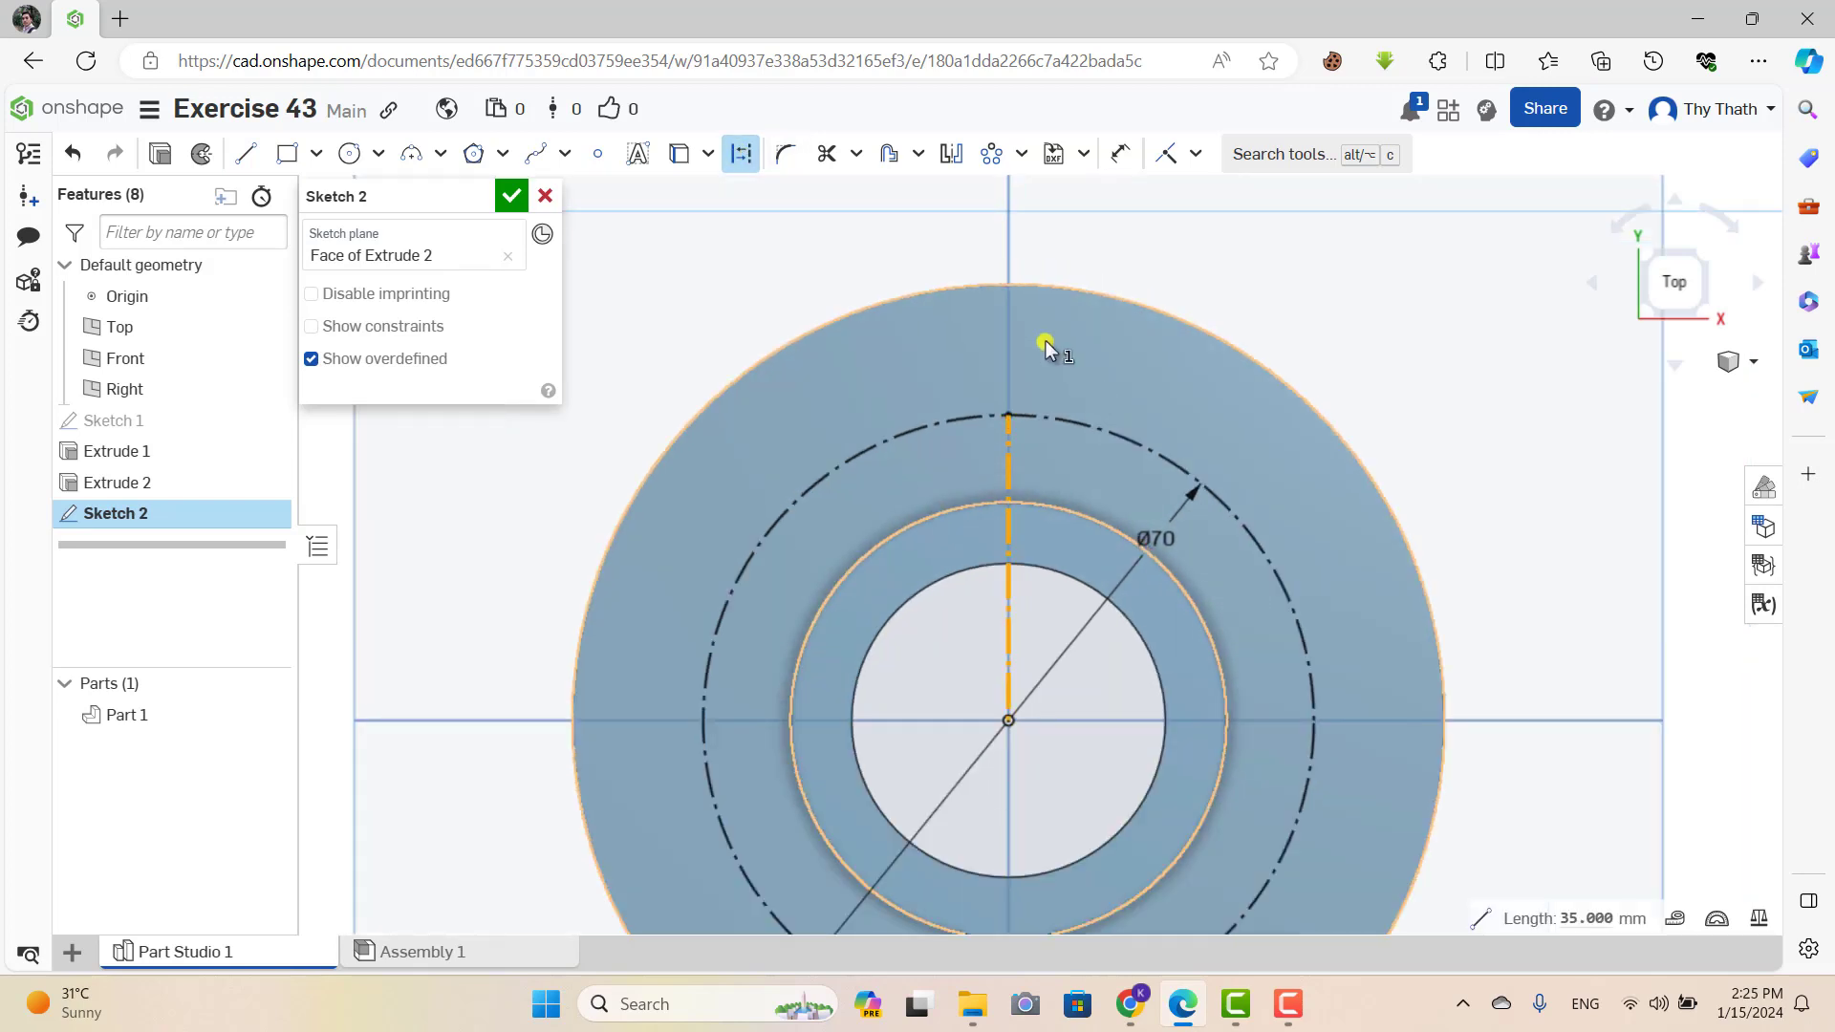
click(350, 152)
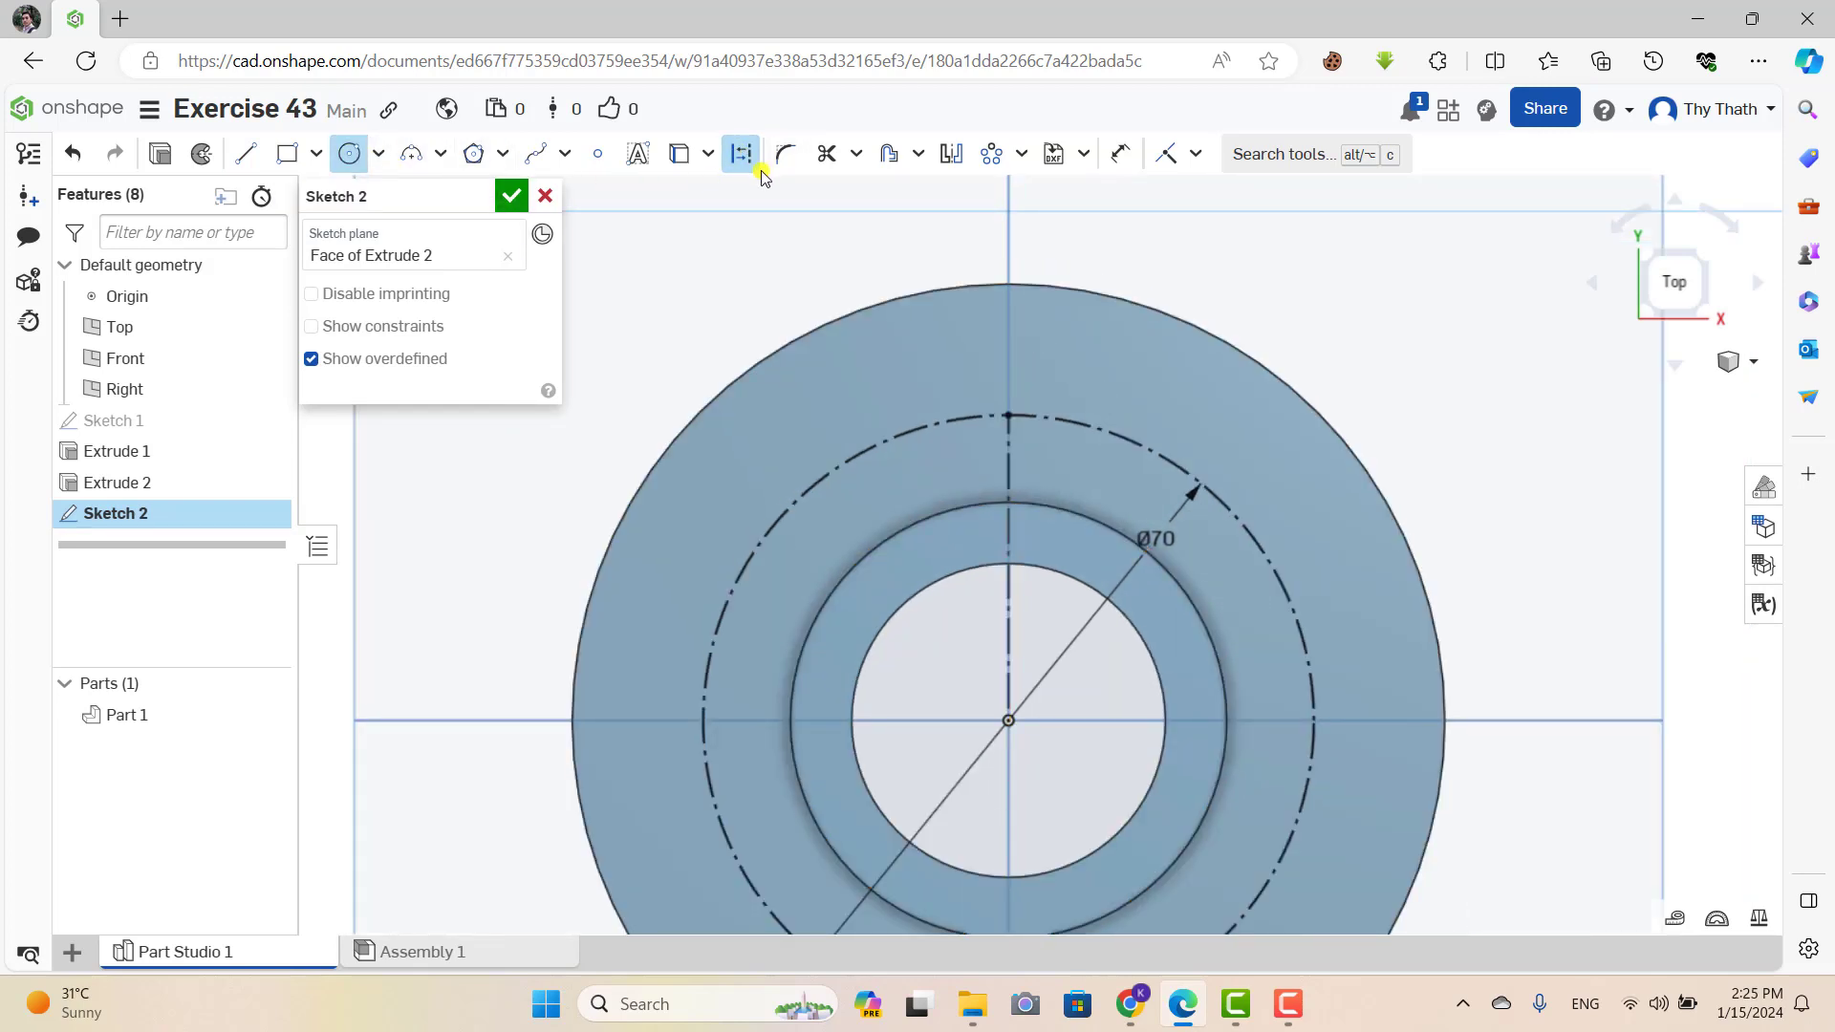
click(1018, 407)
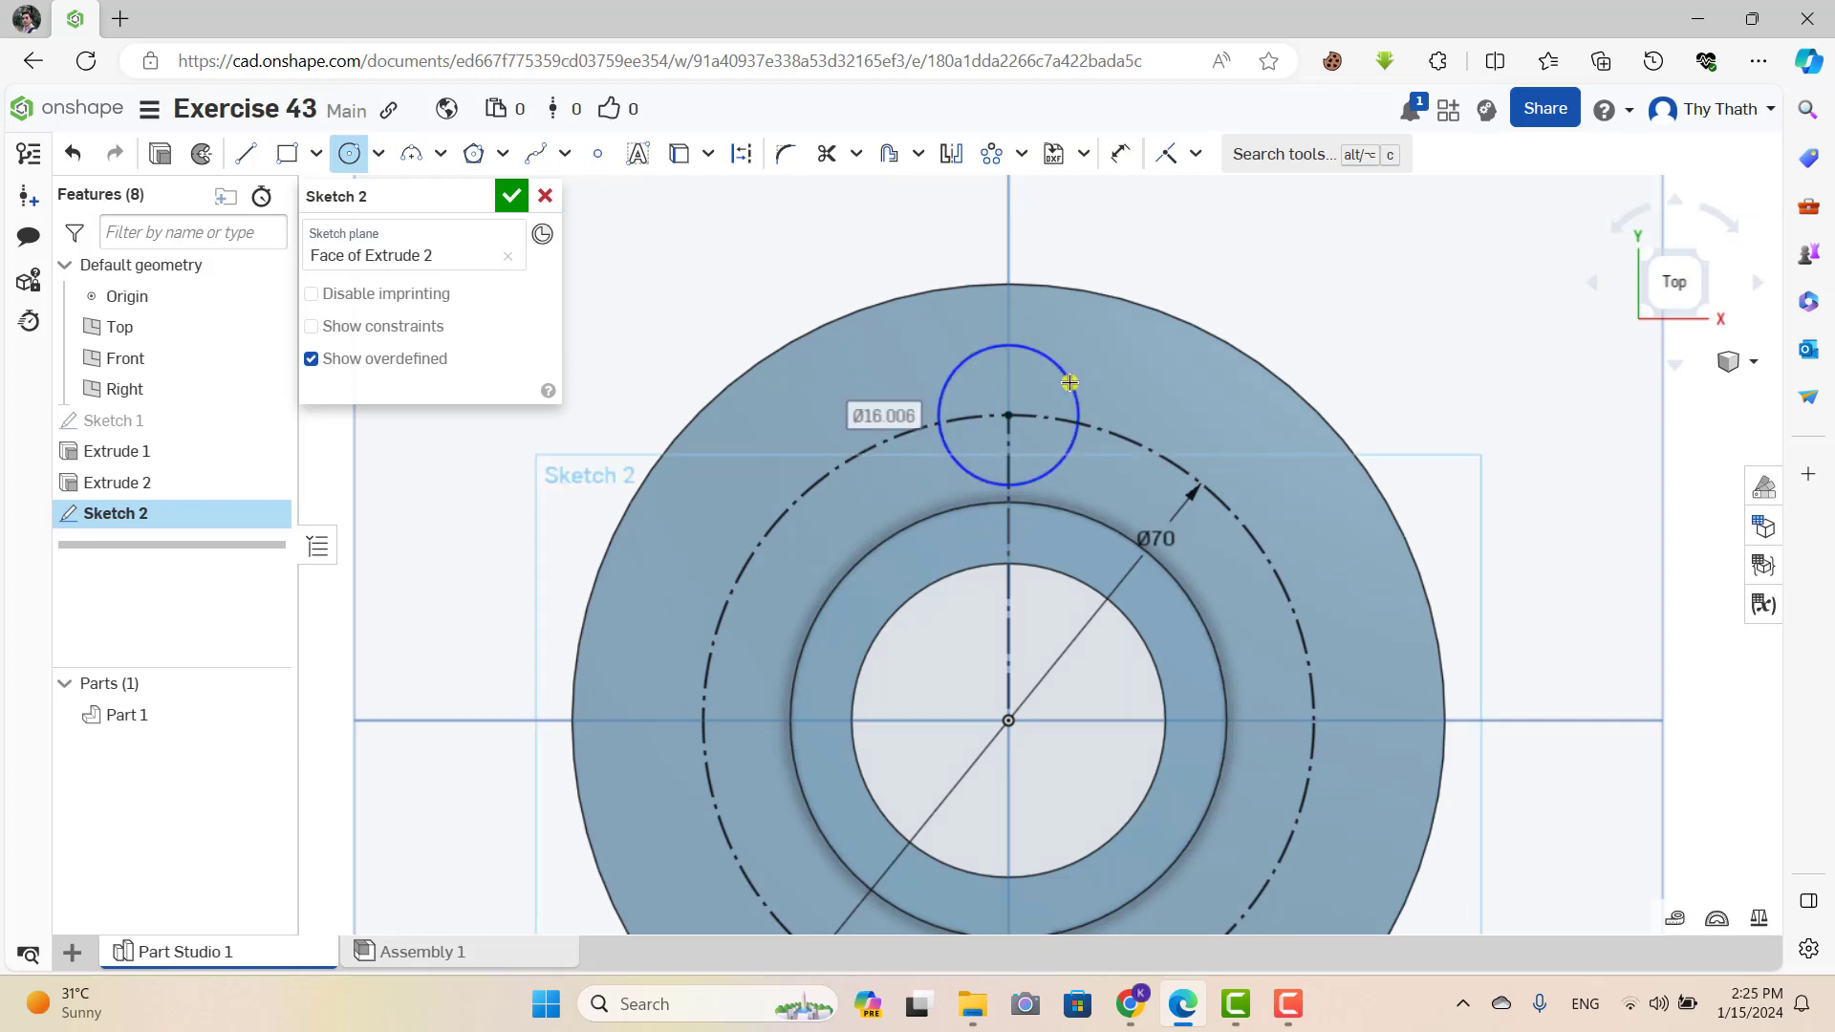
text(10)
key(Return)
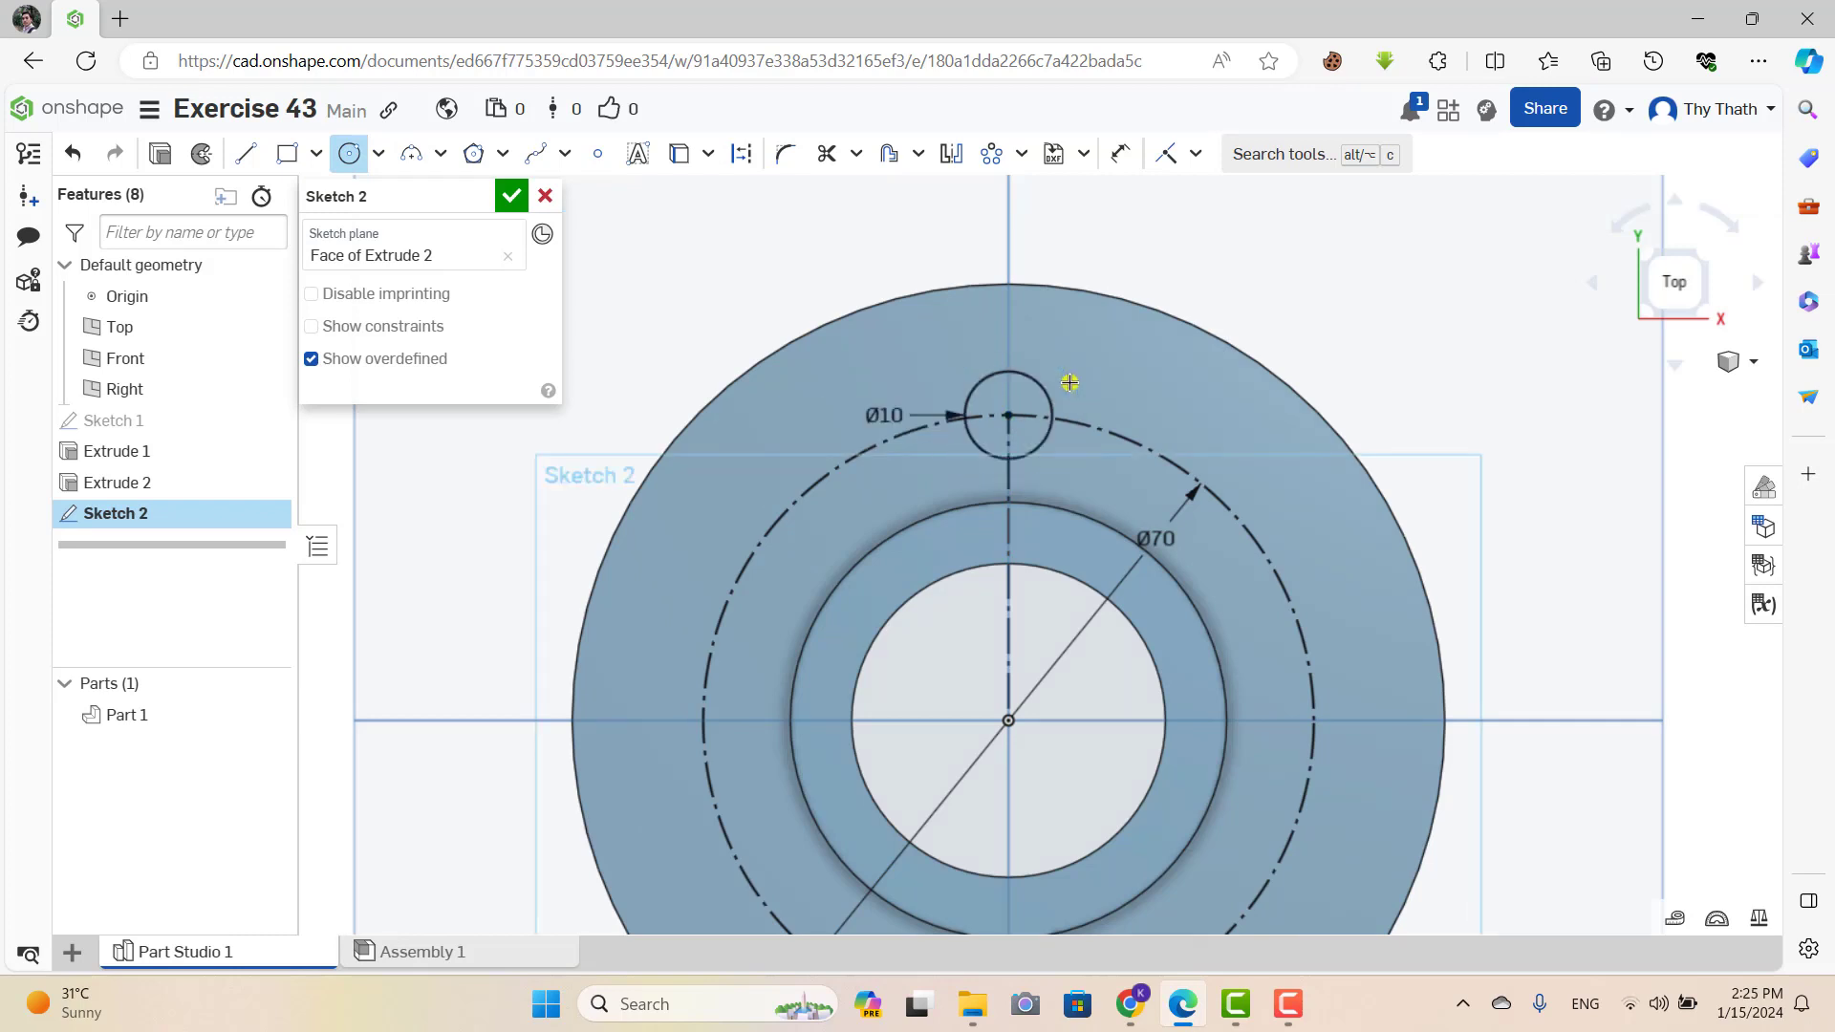
Create a circular sketch pattern of the 10 mm circle with 5 instances around the origin and finish the sketch.
scroll(722, 265, down, 3)
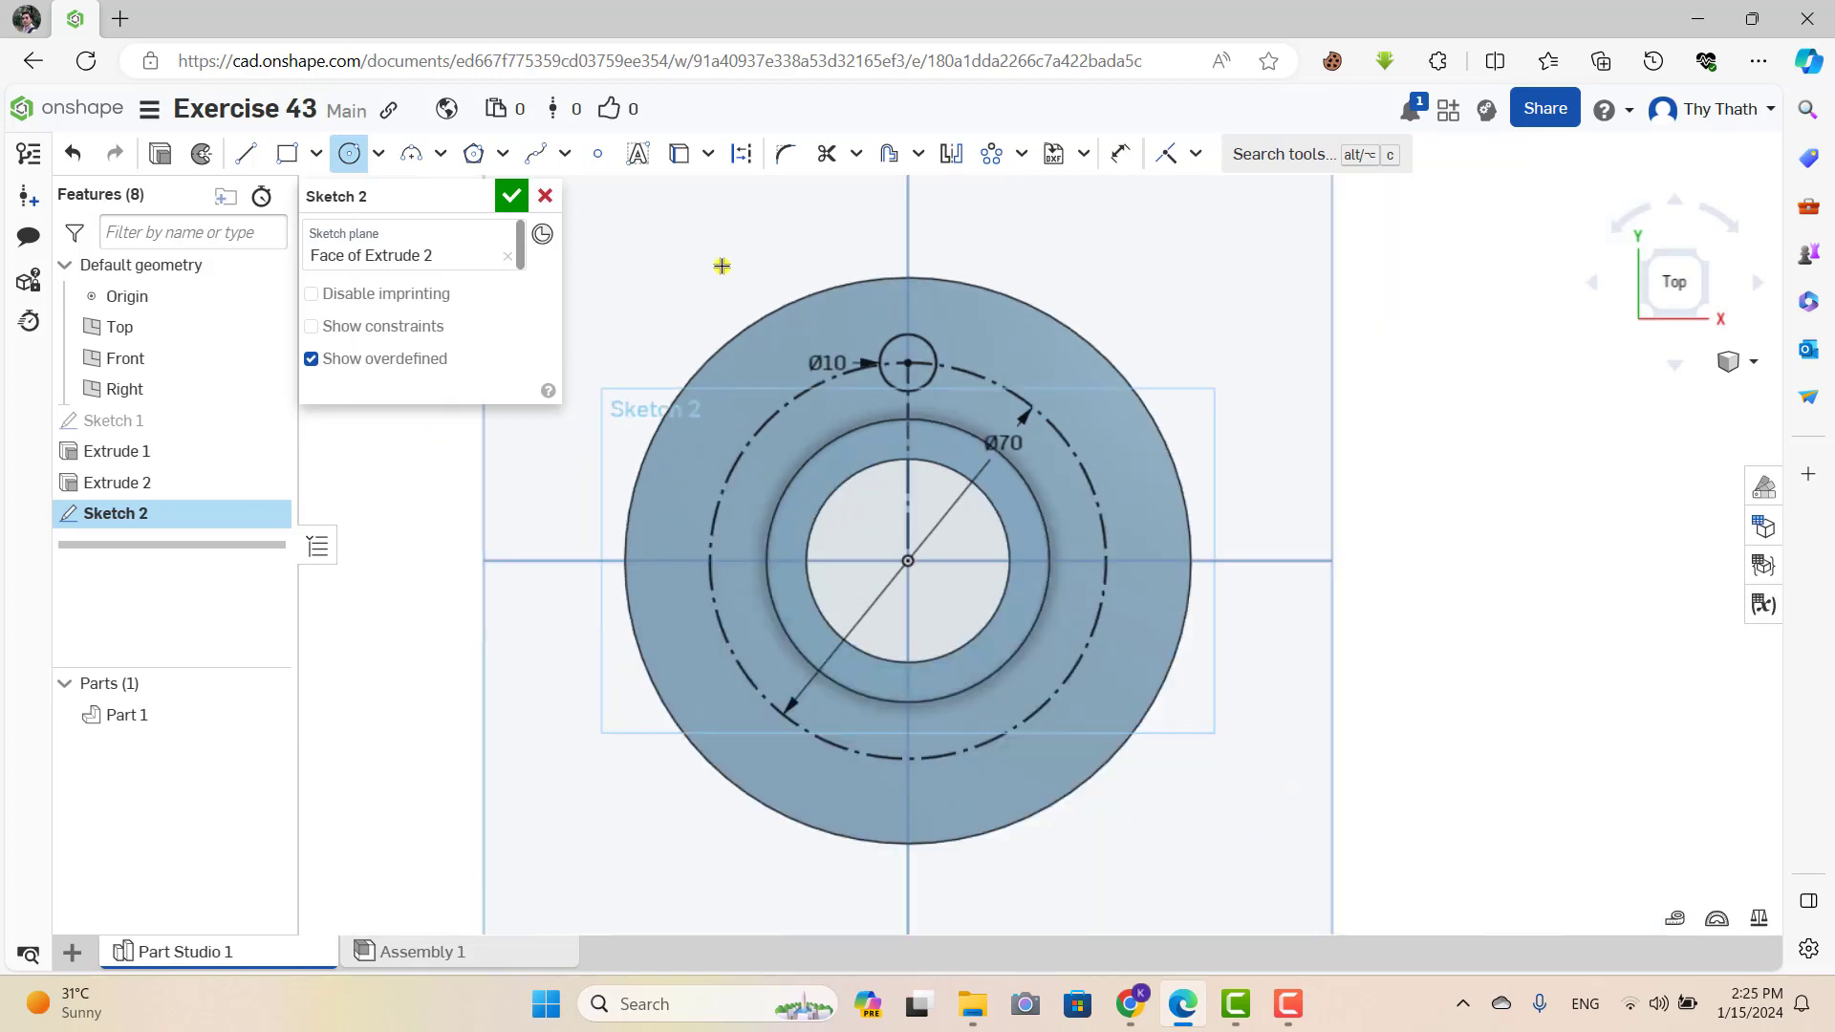
click(1022, 155)
click(1042, 235)
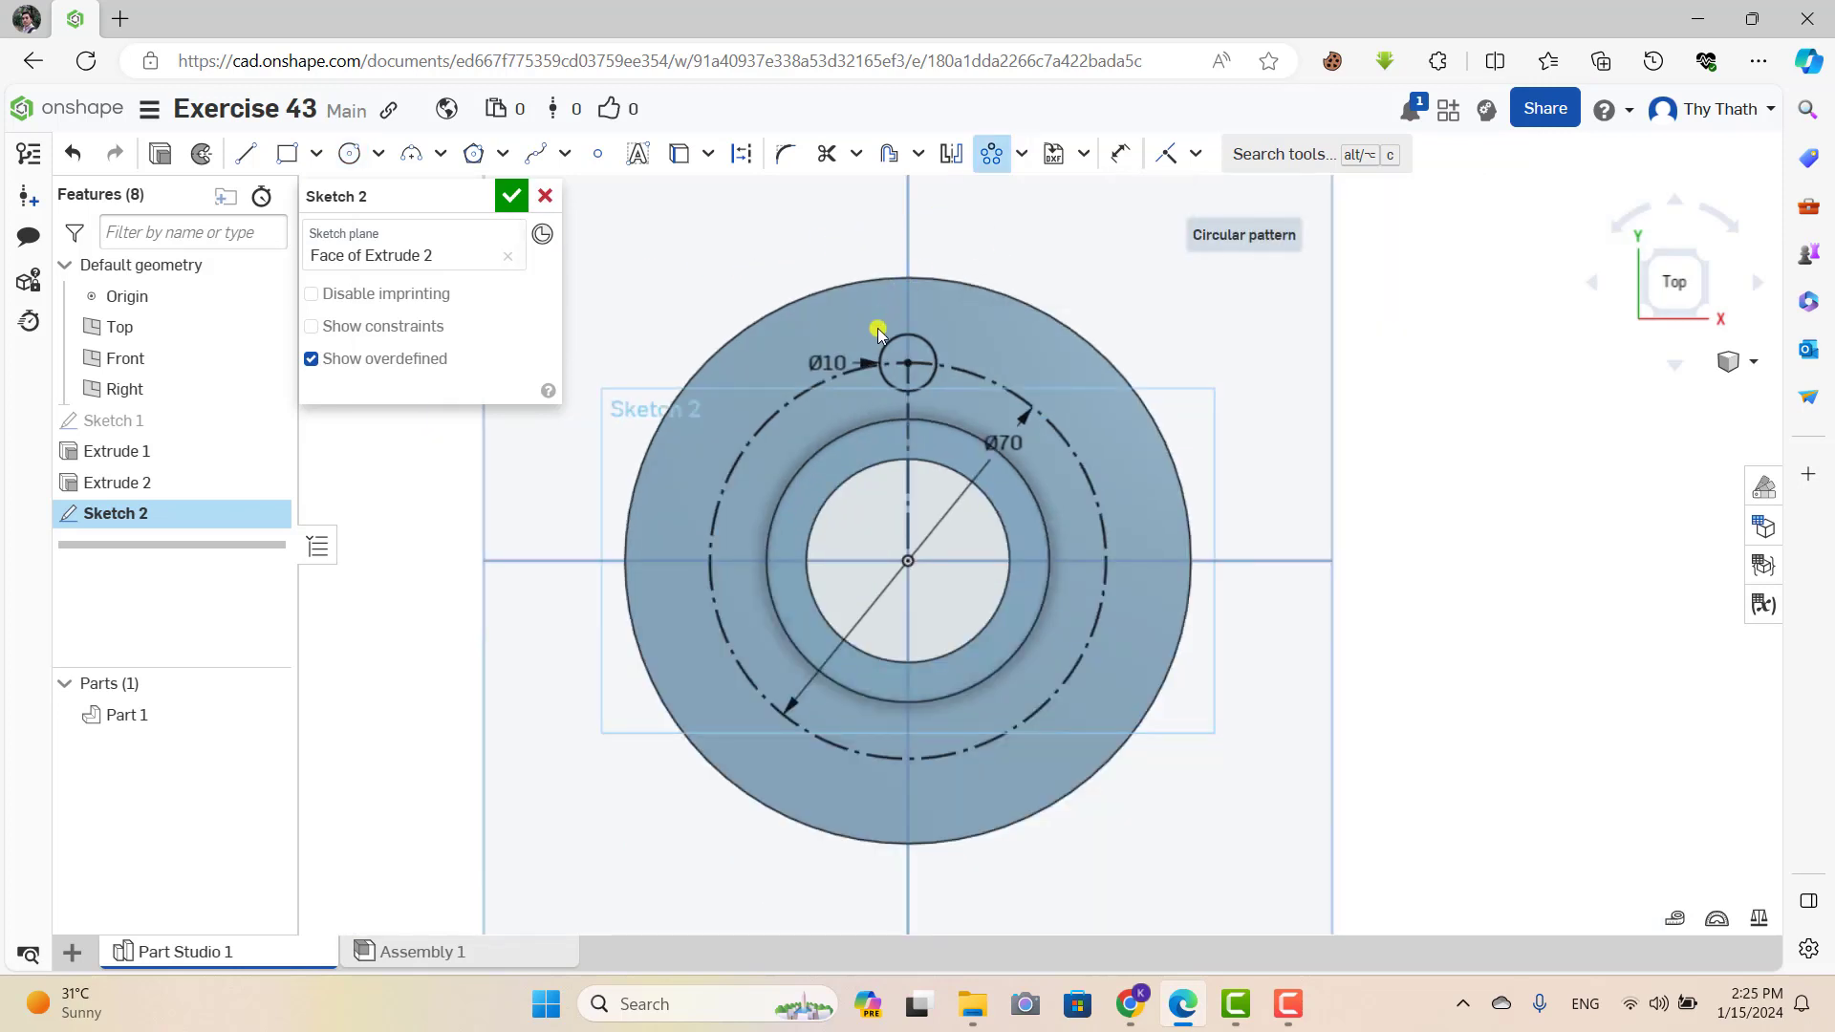
click(897, 337)
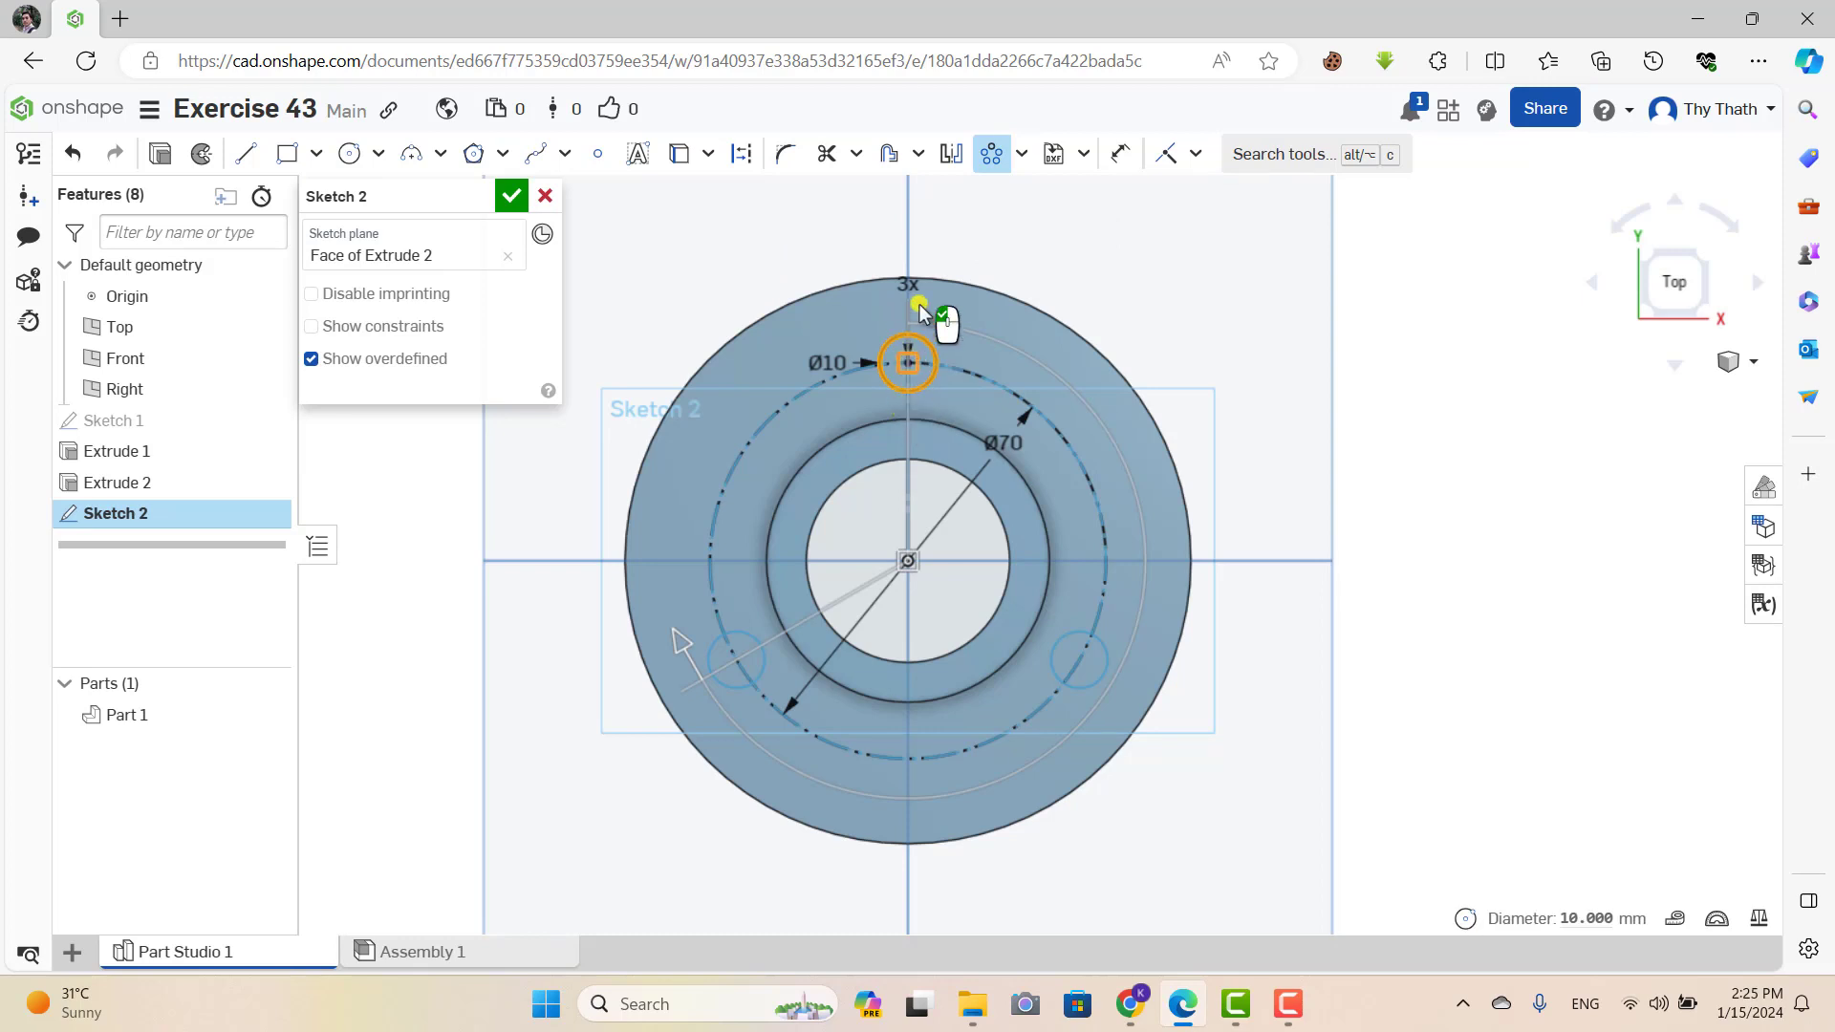
click(906, 284)
click(906, 284)
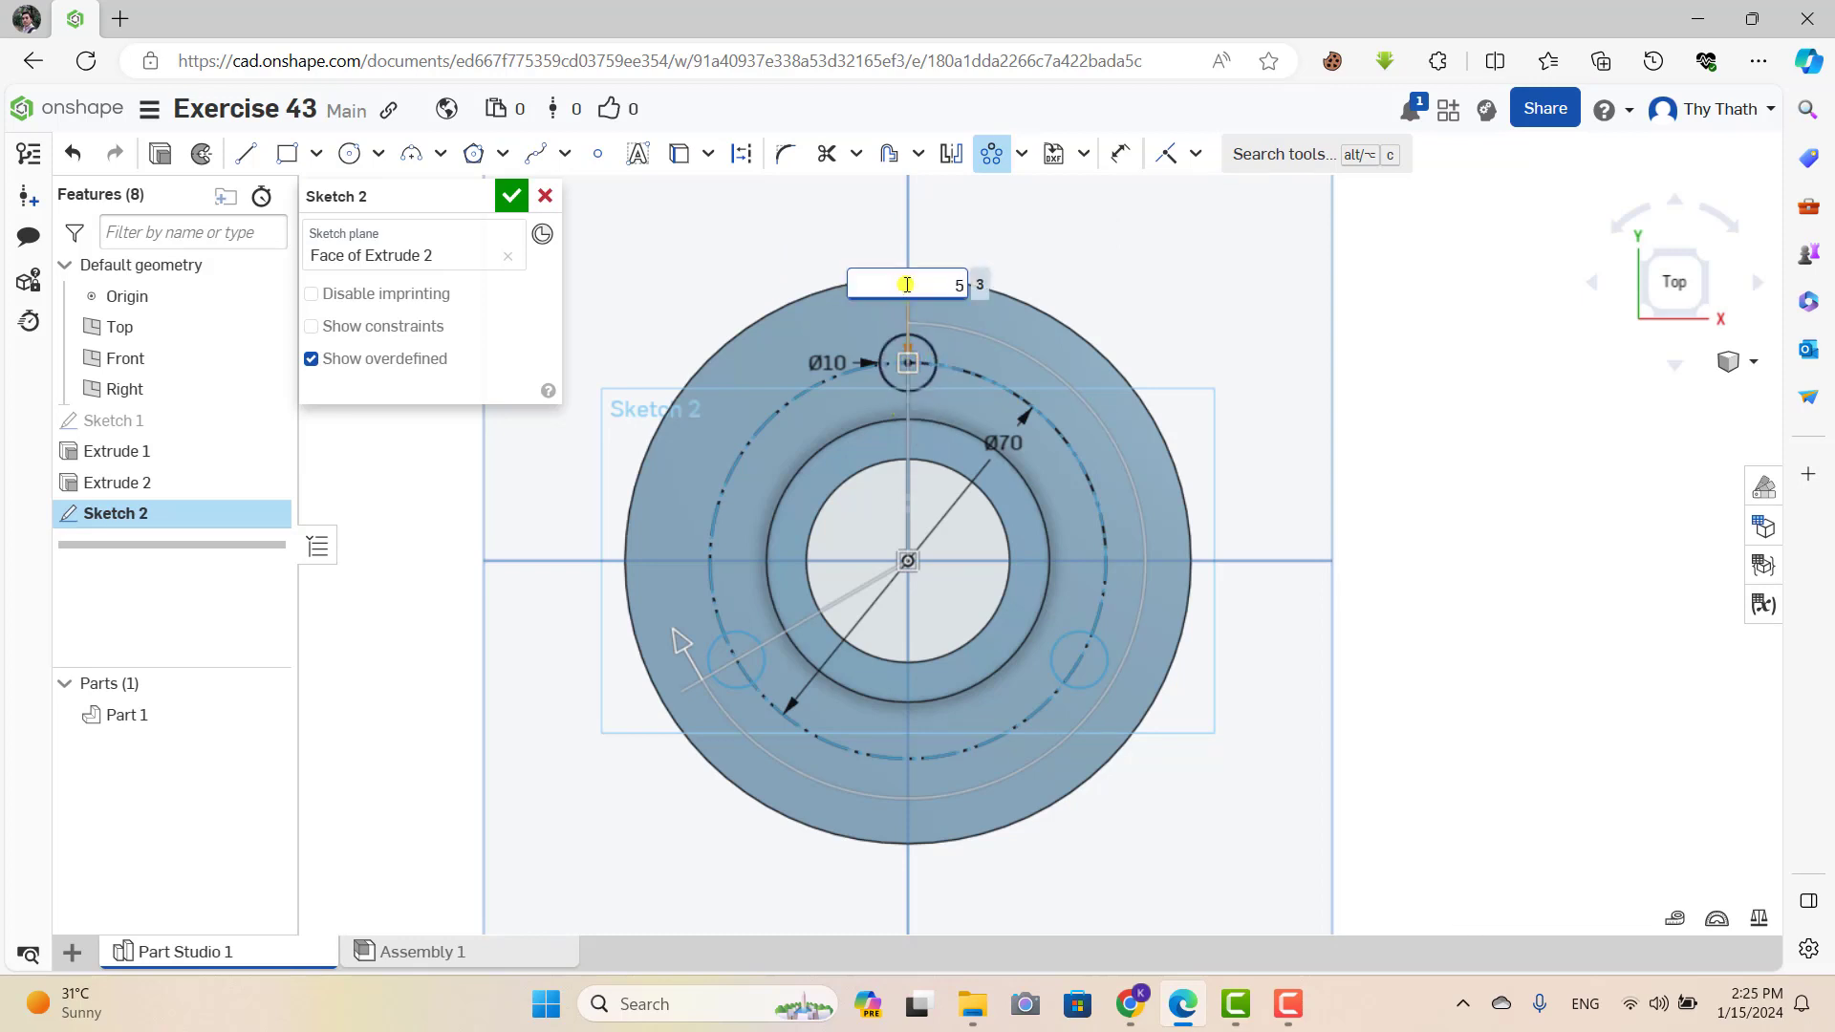
text(5)
key(Return)
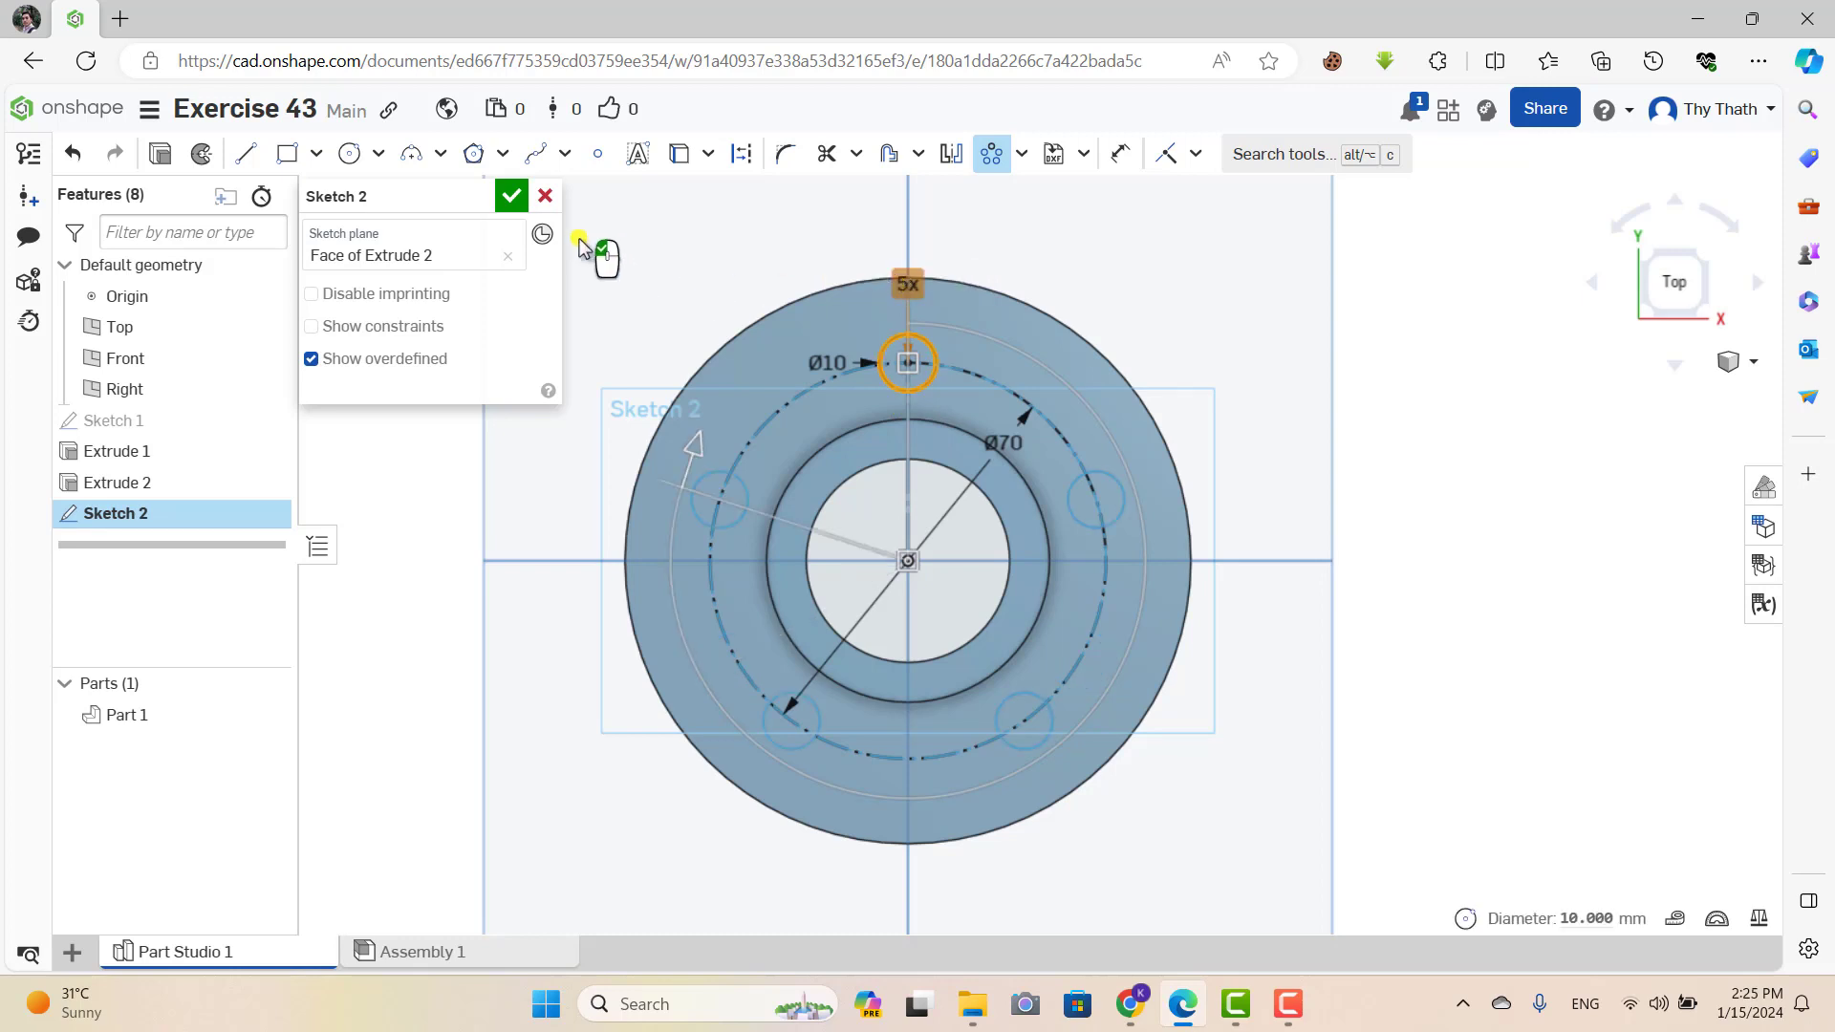
click(511, 197)
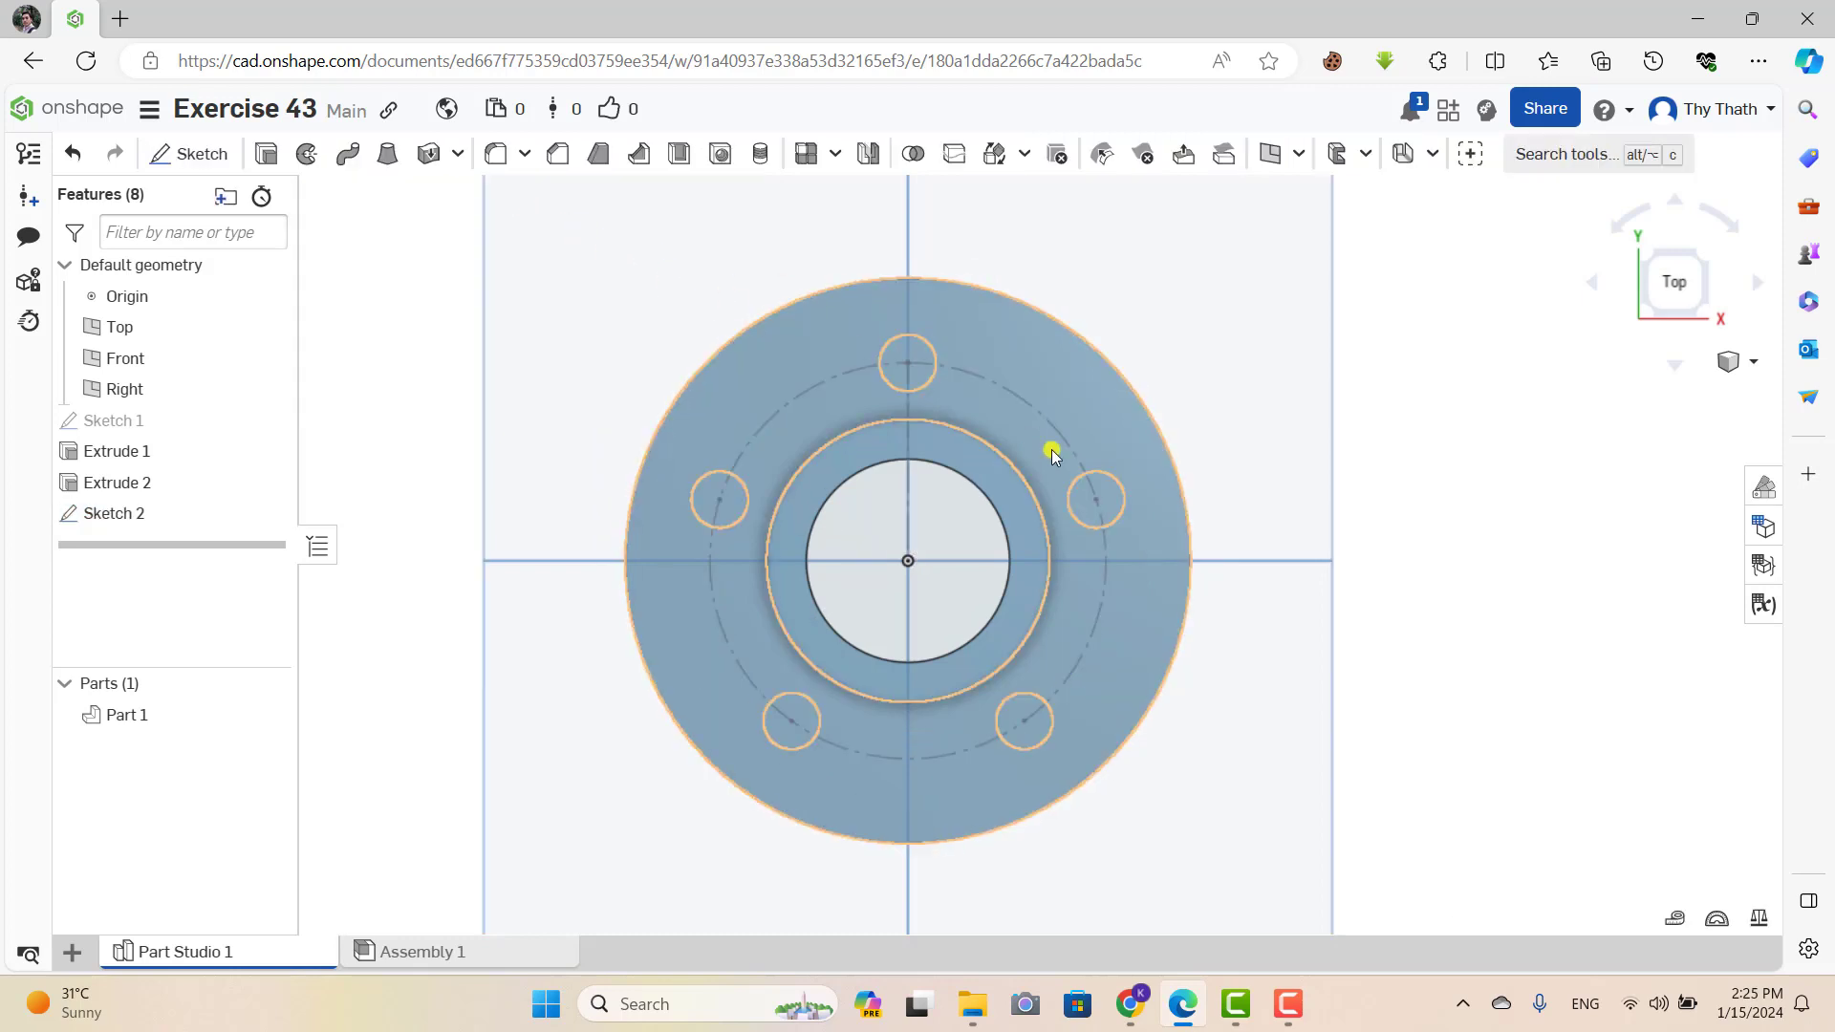
Begin a blind Extrude in Remove mode with one of the 10 mm hole circles as its first region.
right_drag(1084, 434, 1099, 386)
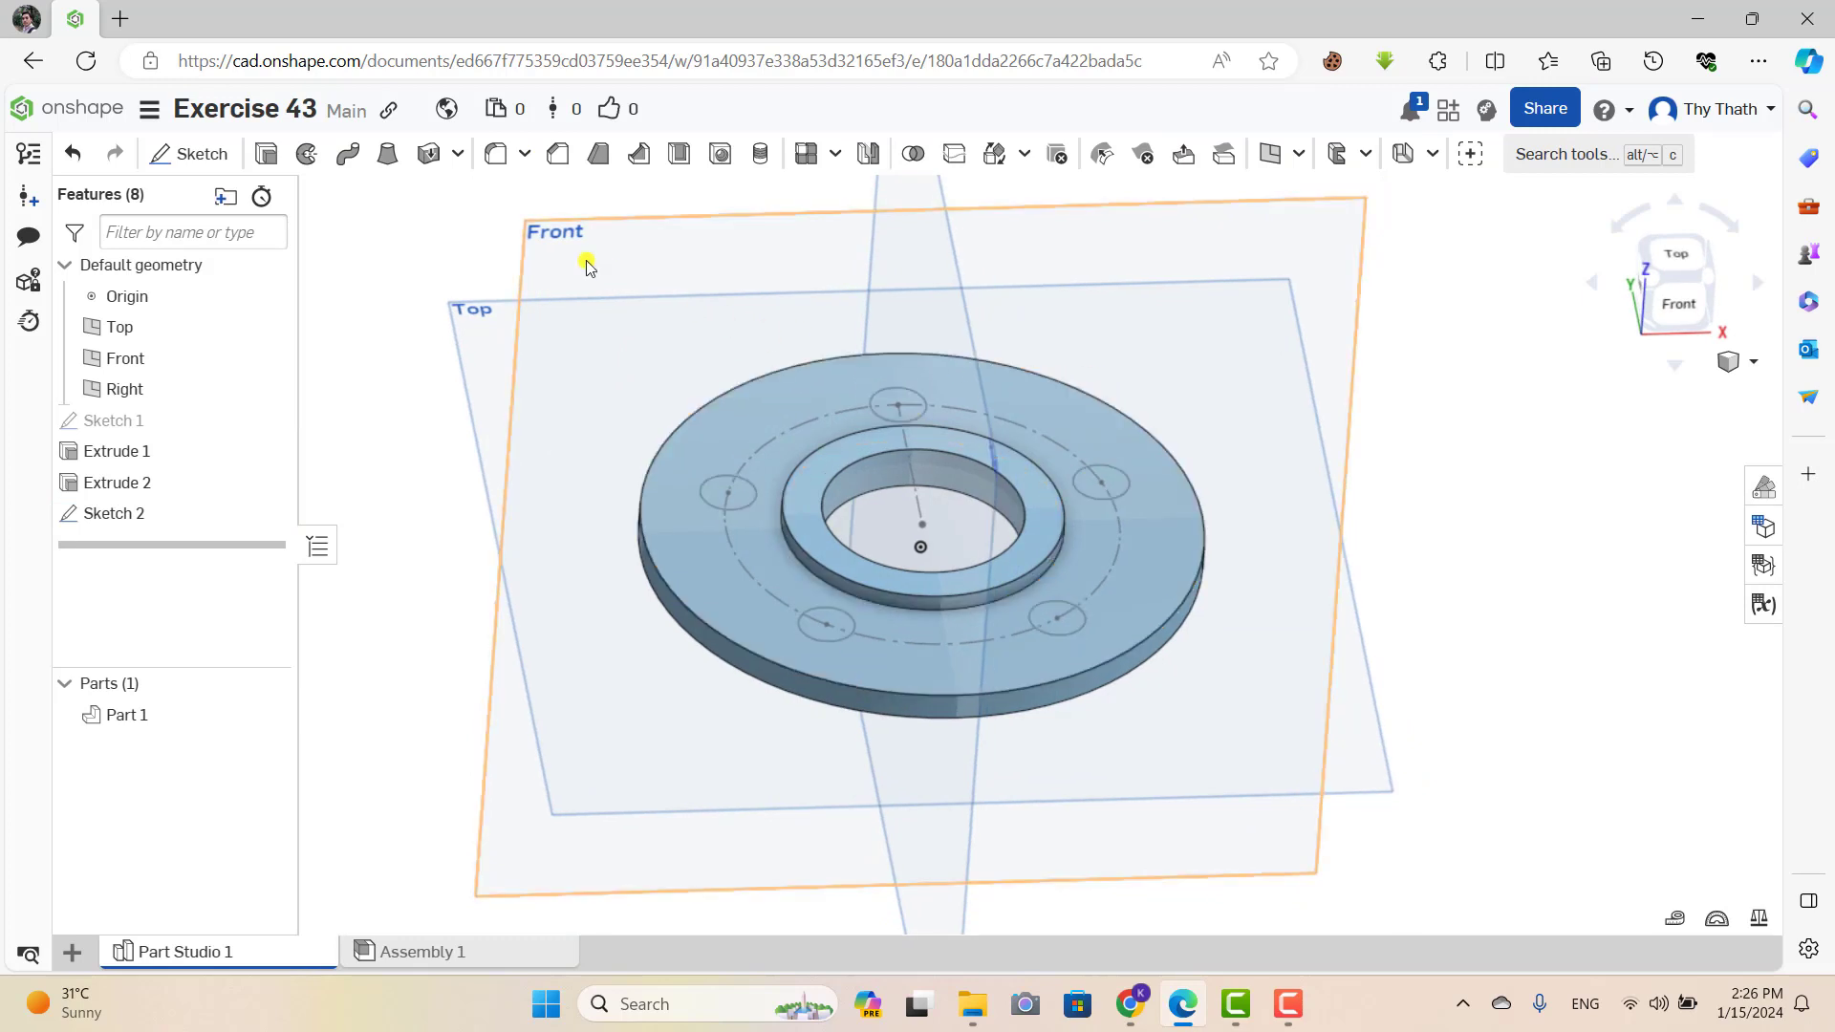
click(268, 155)
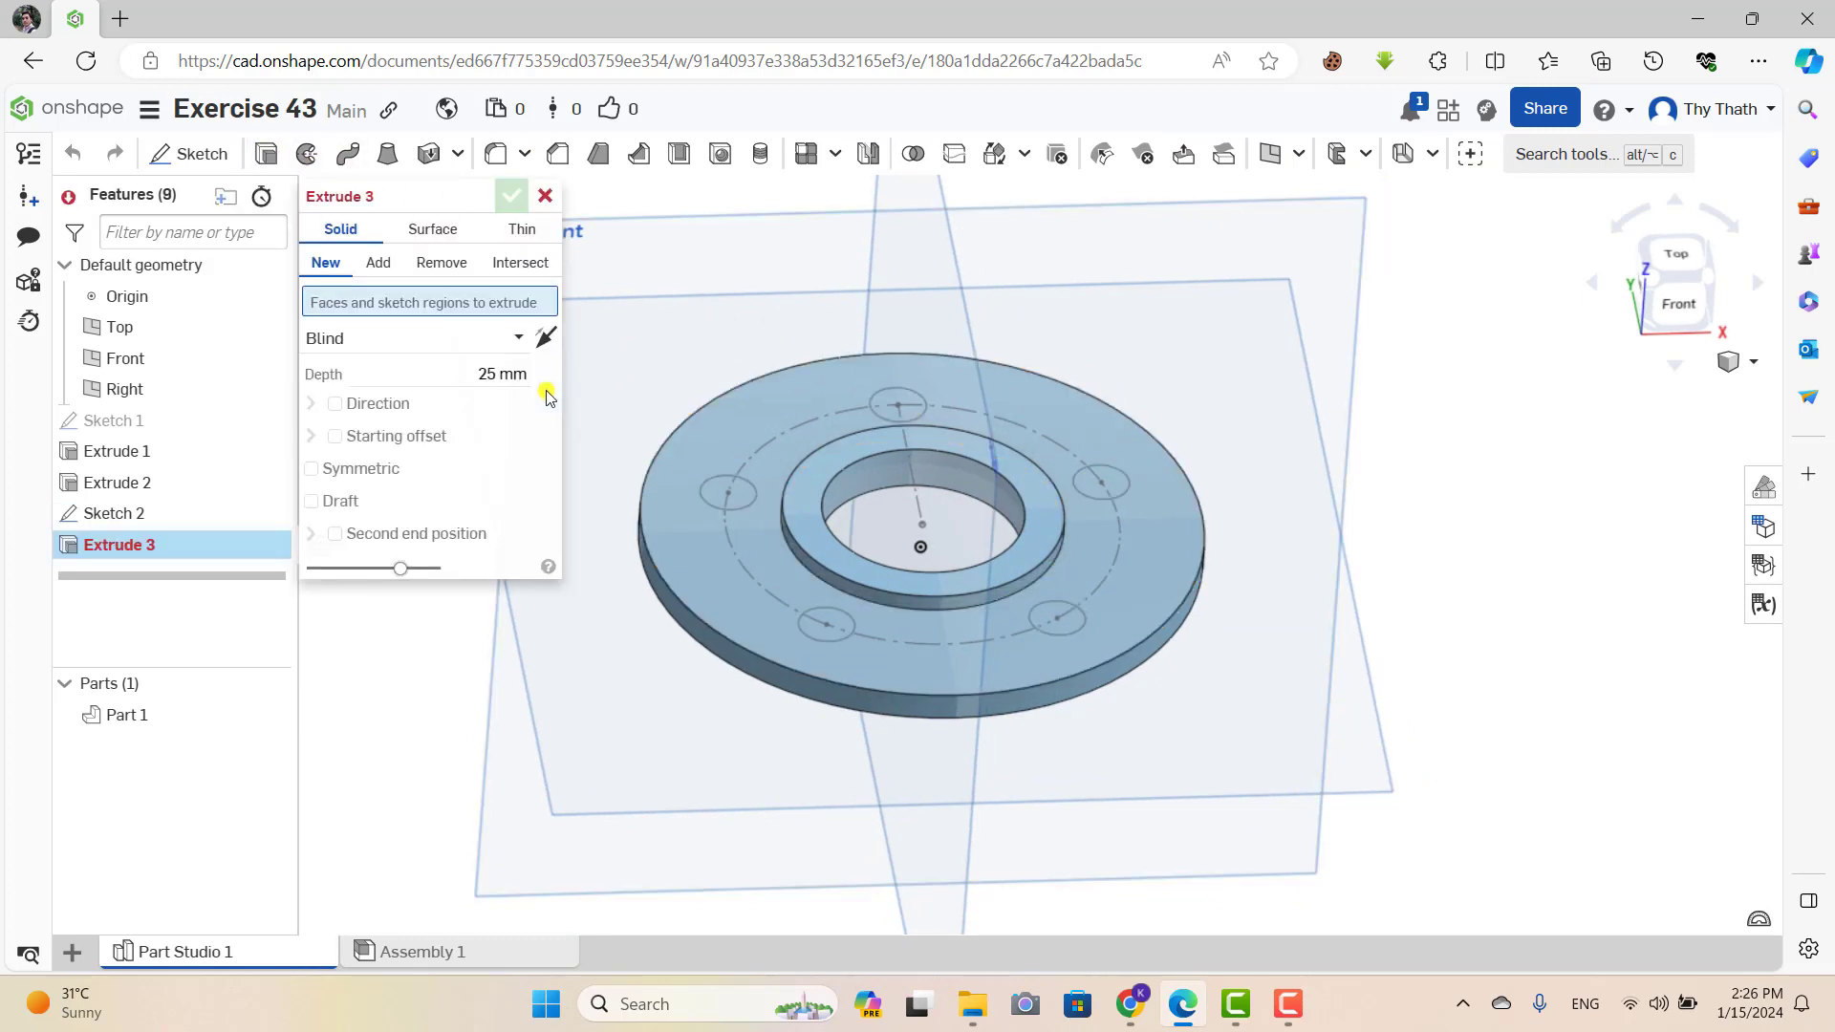
click(439, 262)
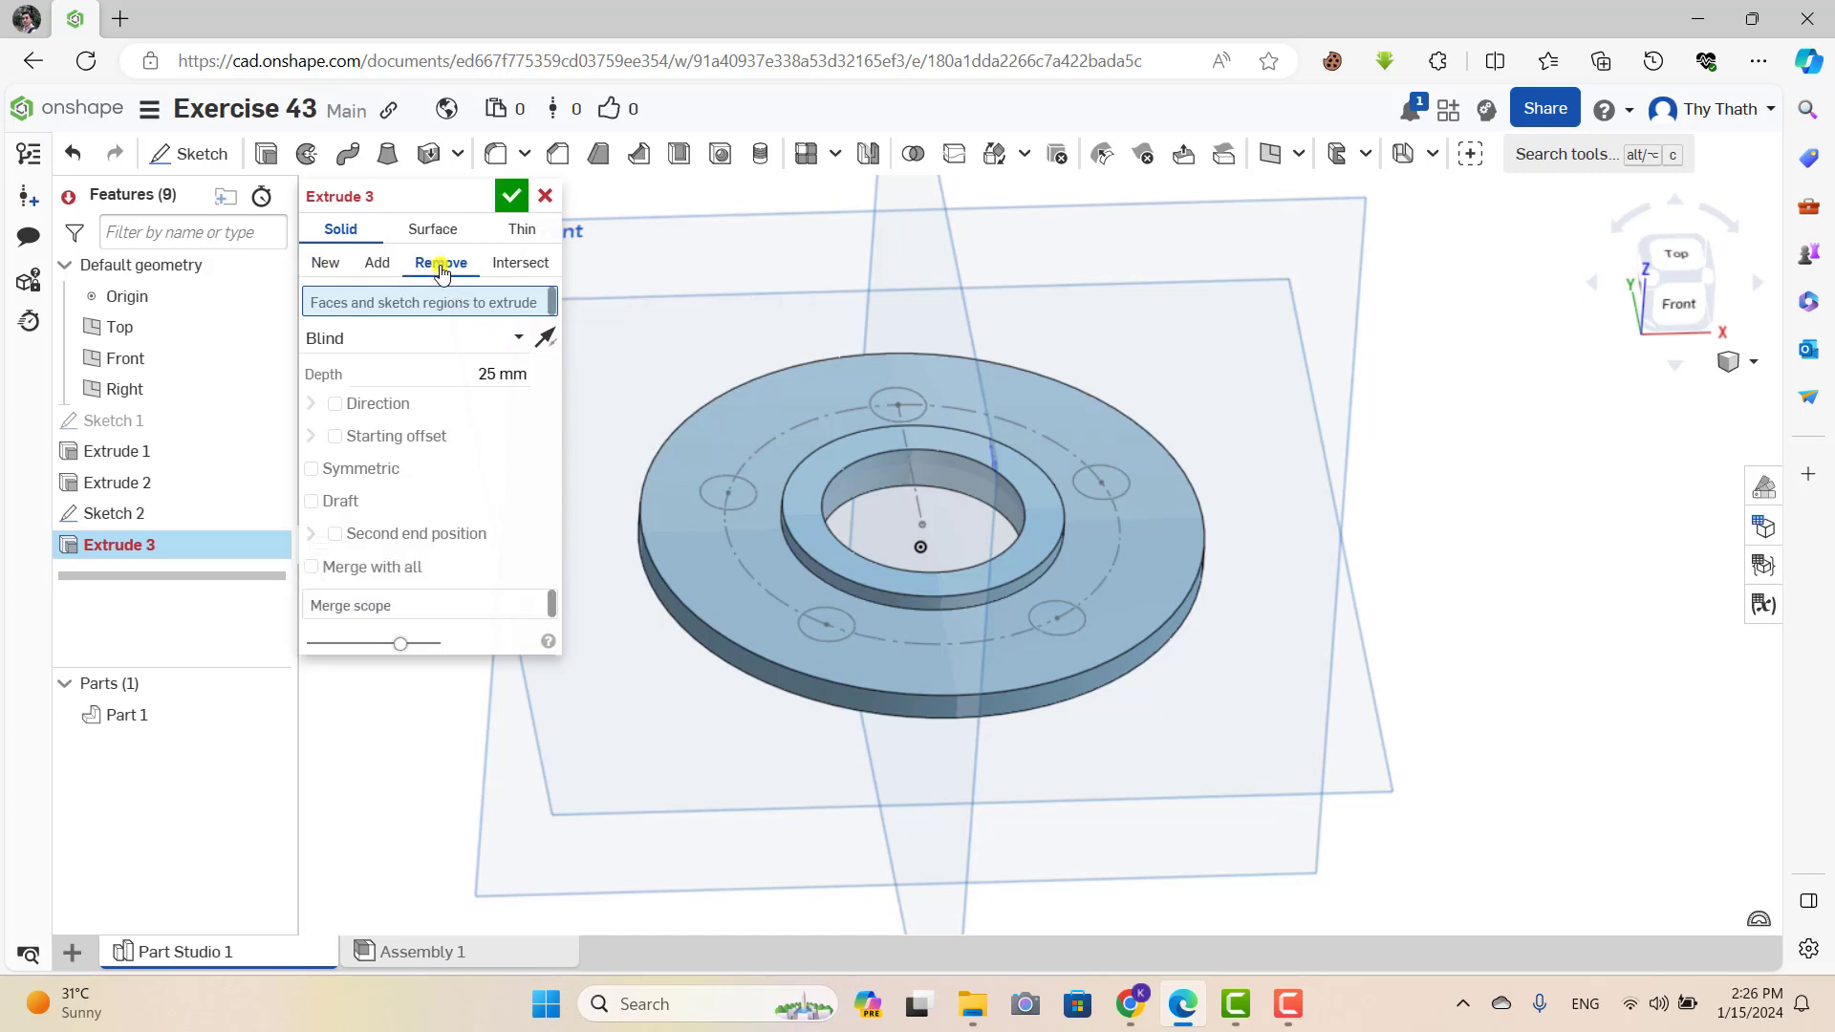
click(743, 505)
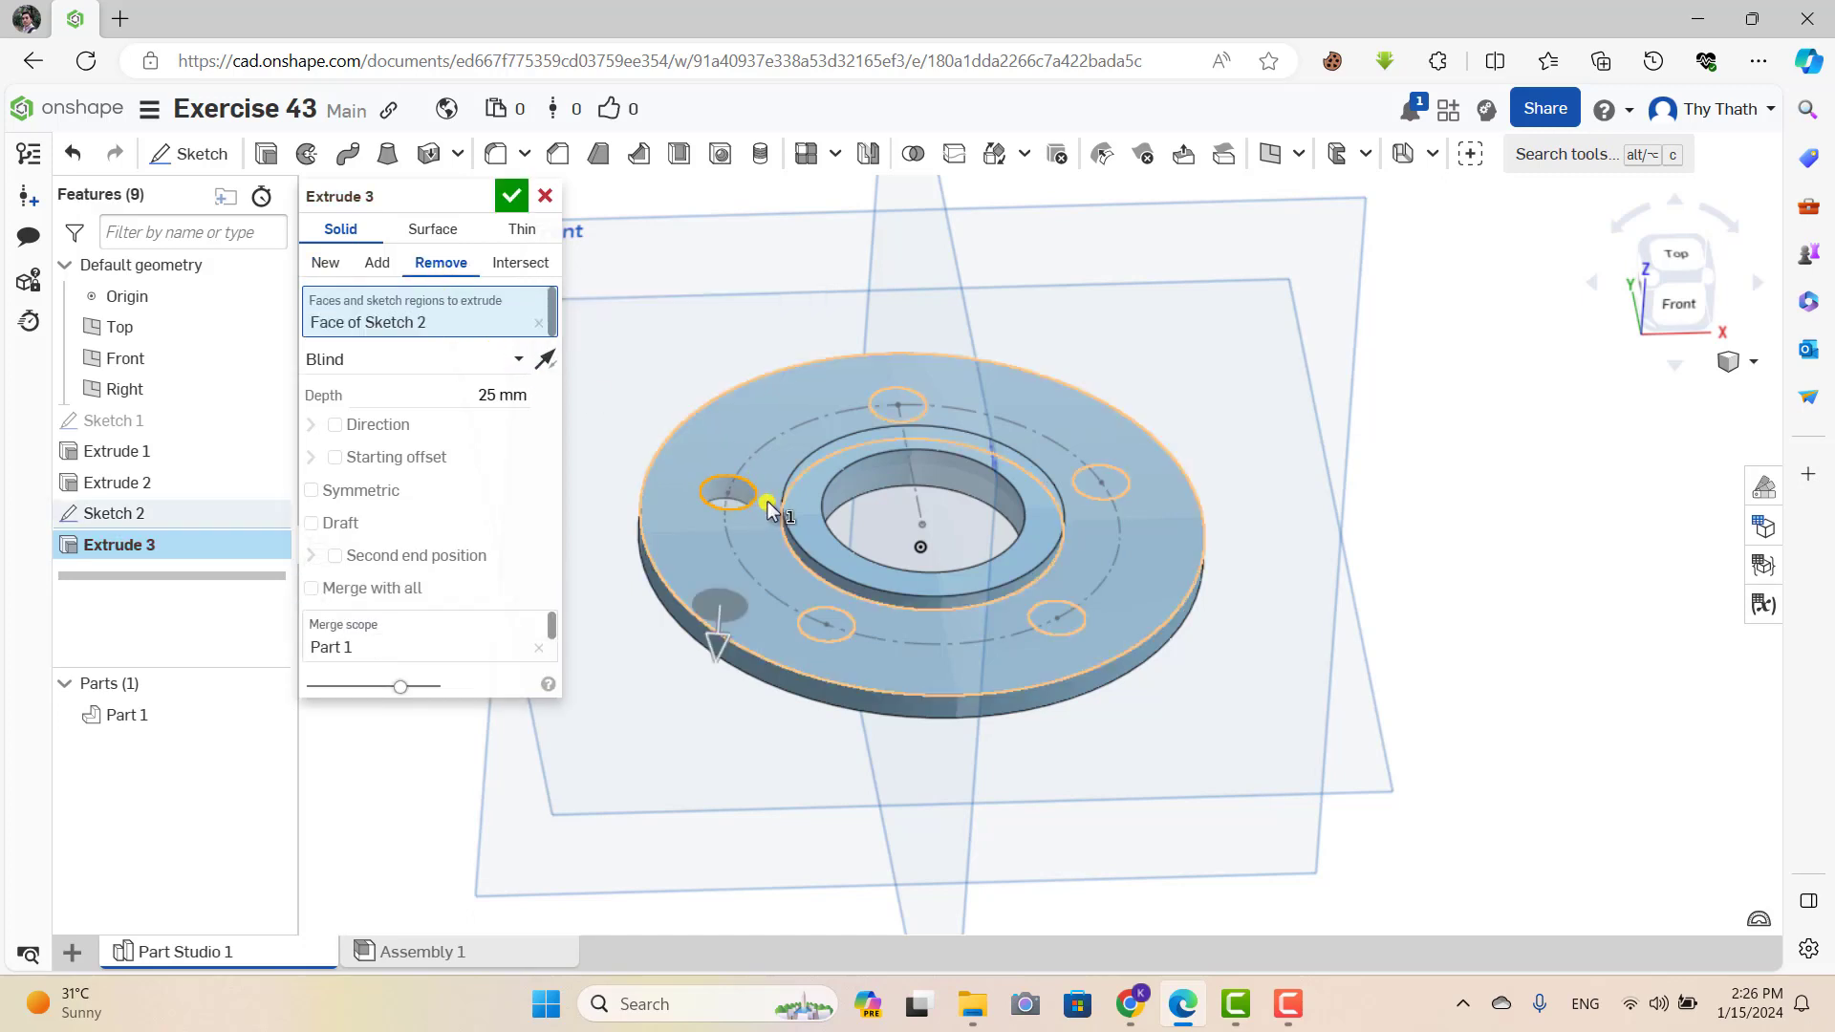
click(921, 418)
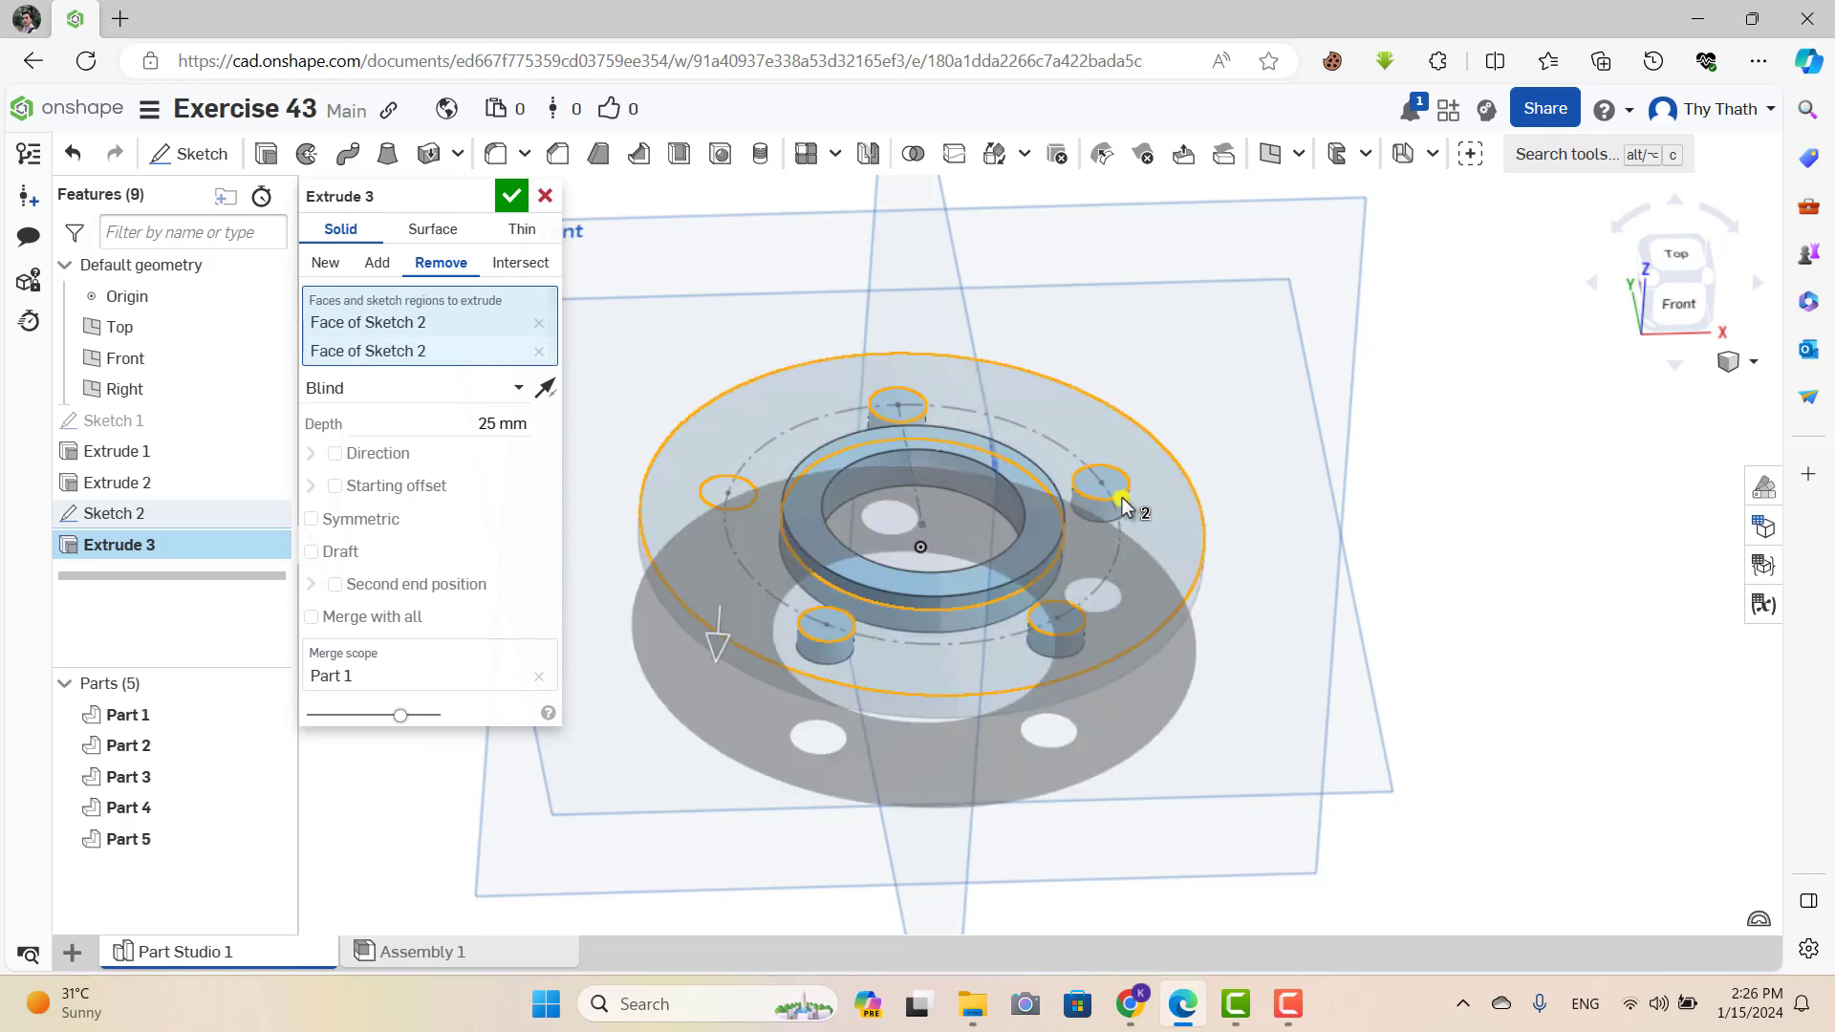
click(538, 351)
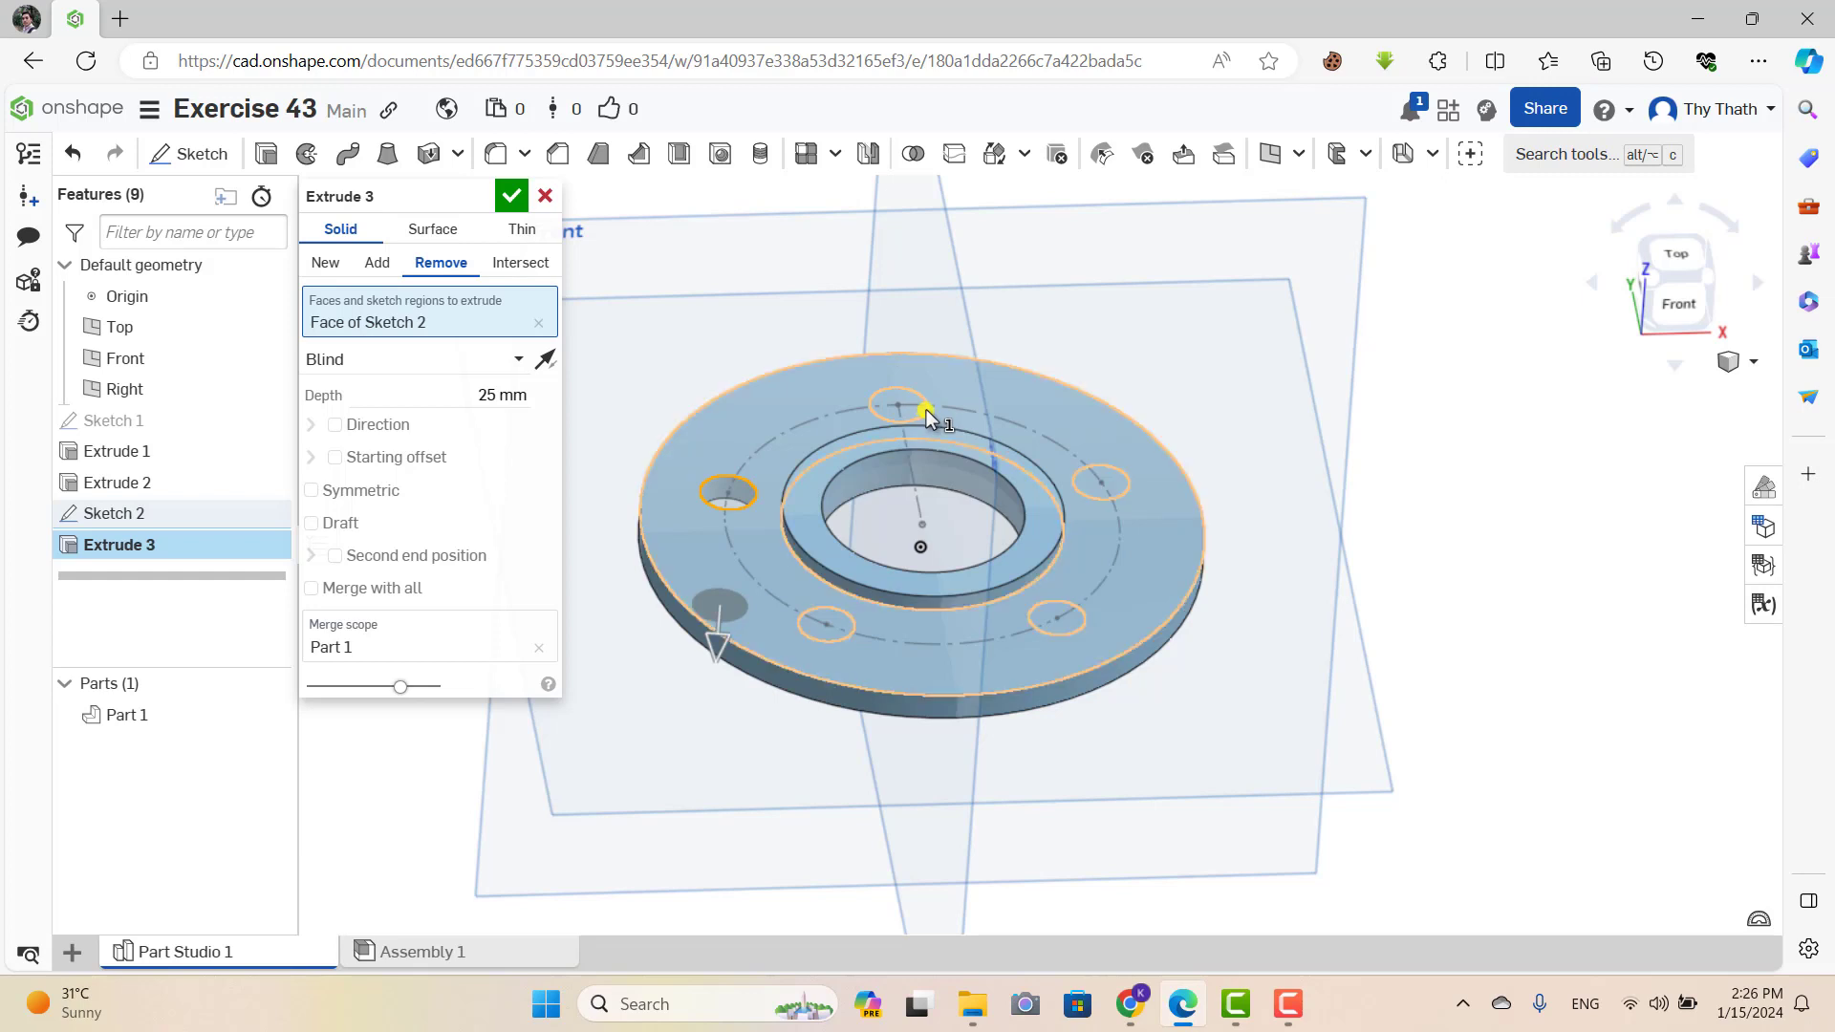
click(925, 409)
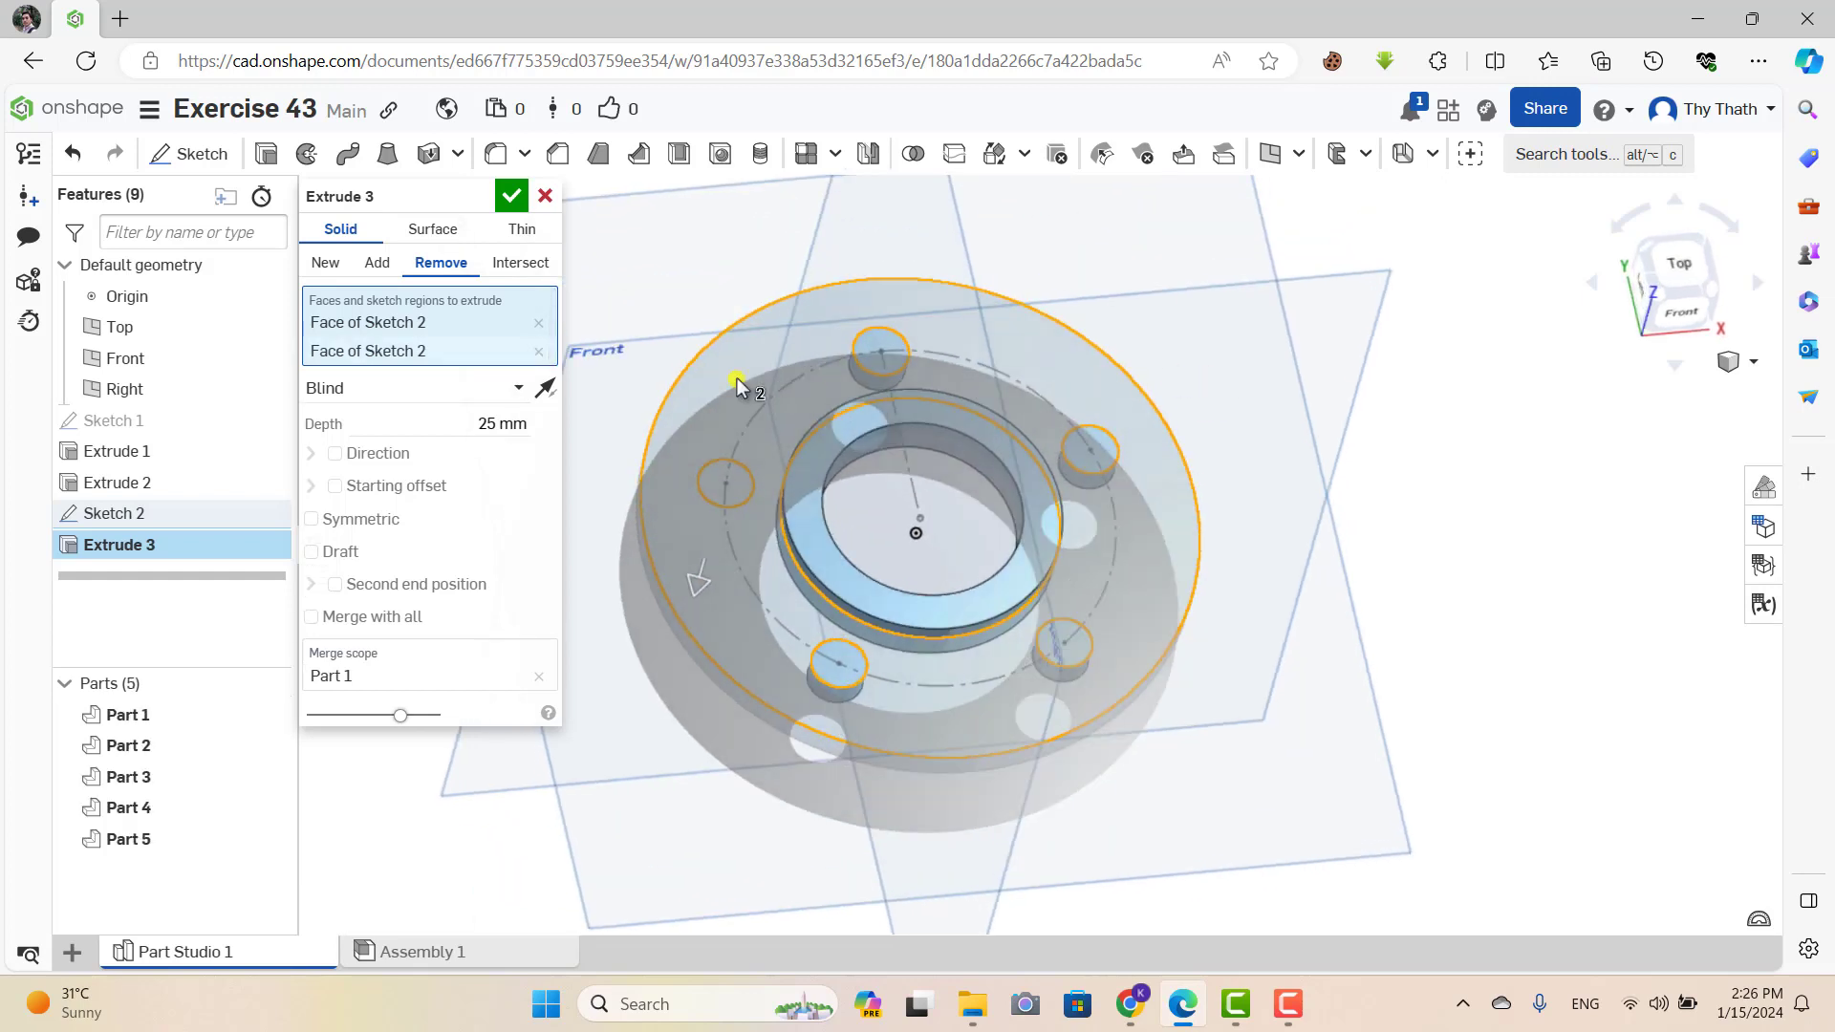
click(538, 351)
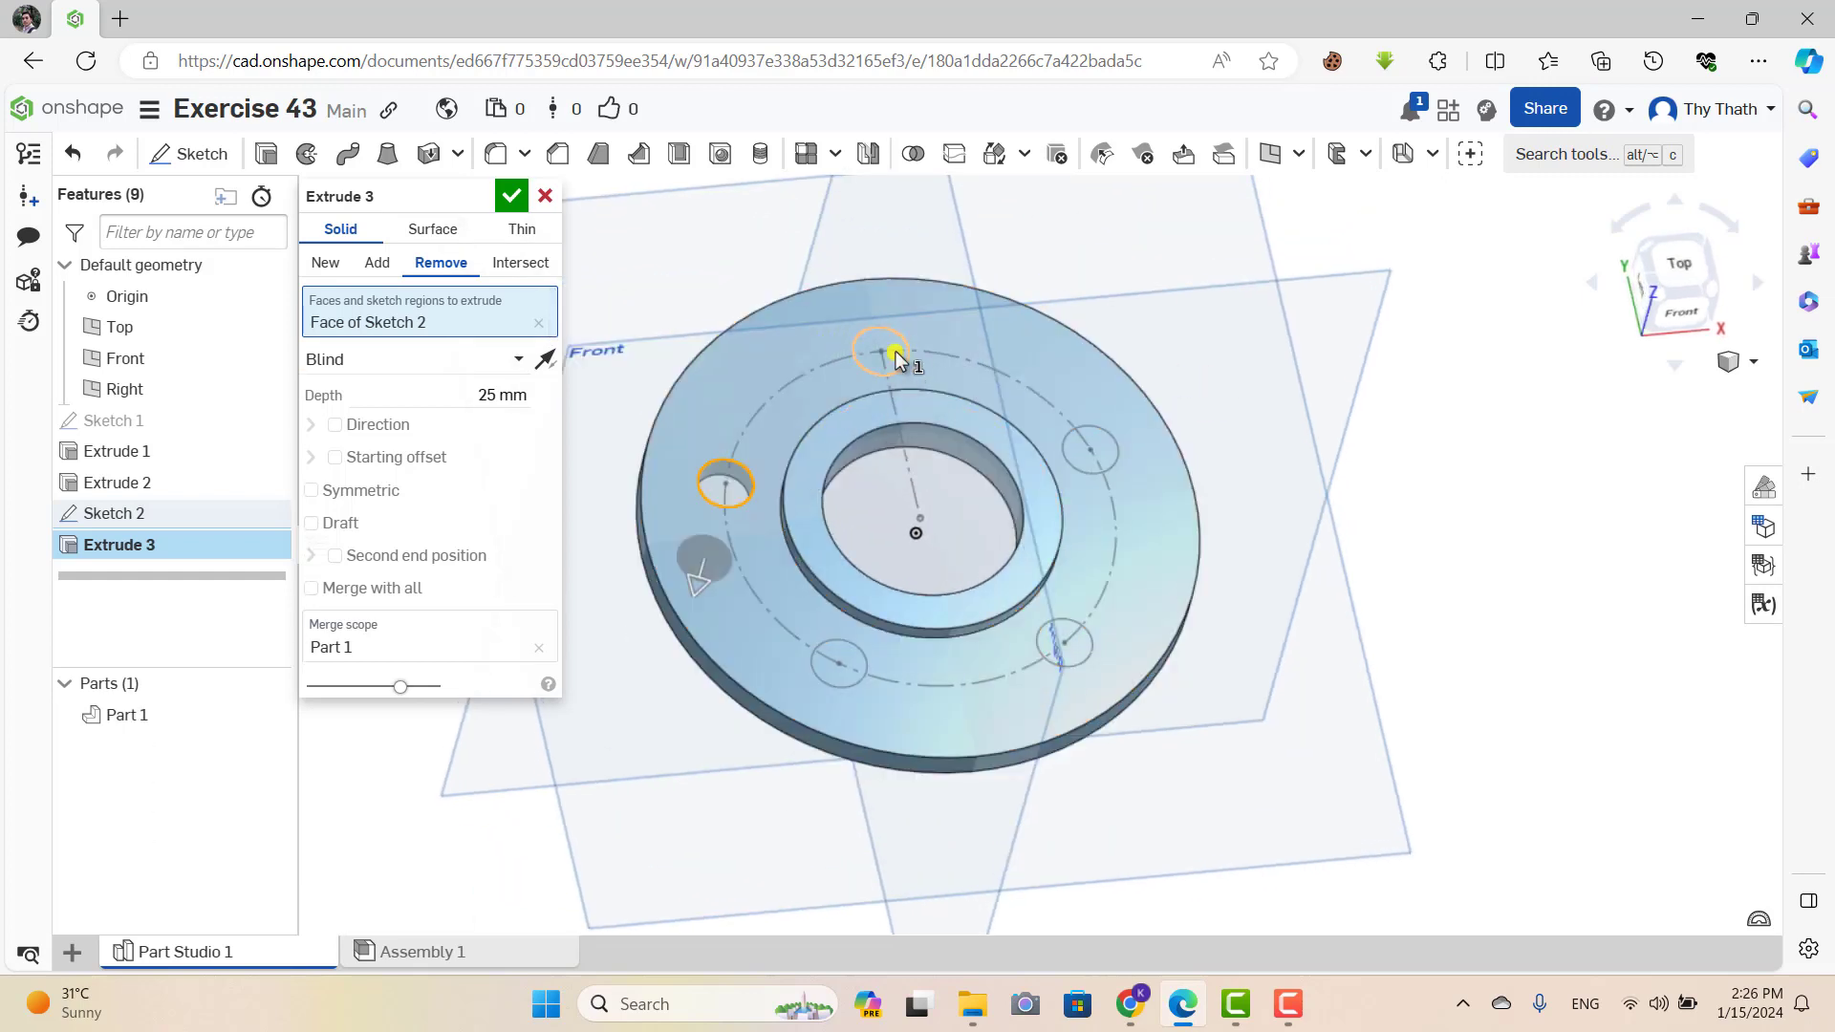
Add the other four 10 mm hole circles to the Remove extrude and complete the blind cut at 25 mm depth.
click(893, 361)
click(1104, 442)
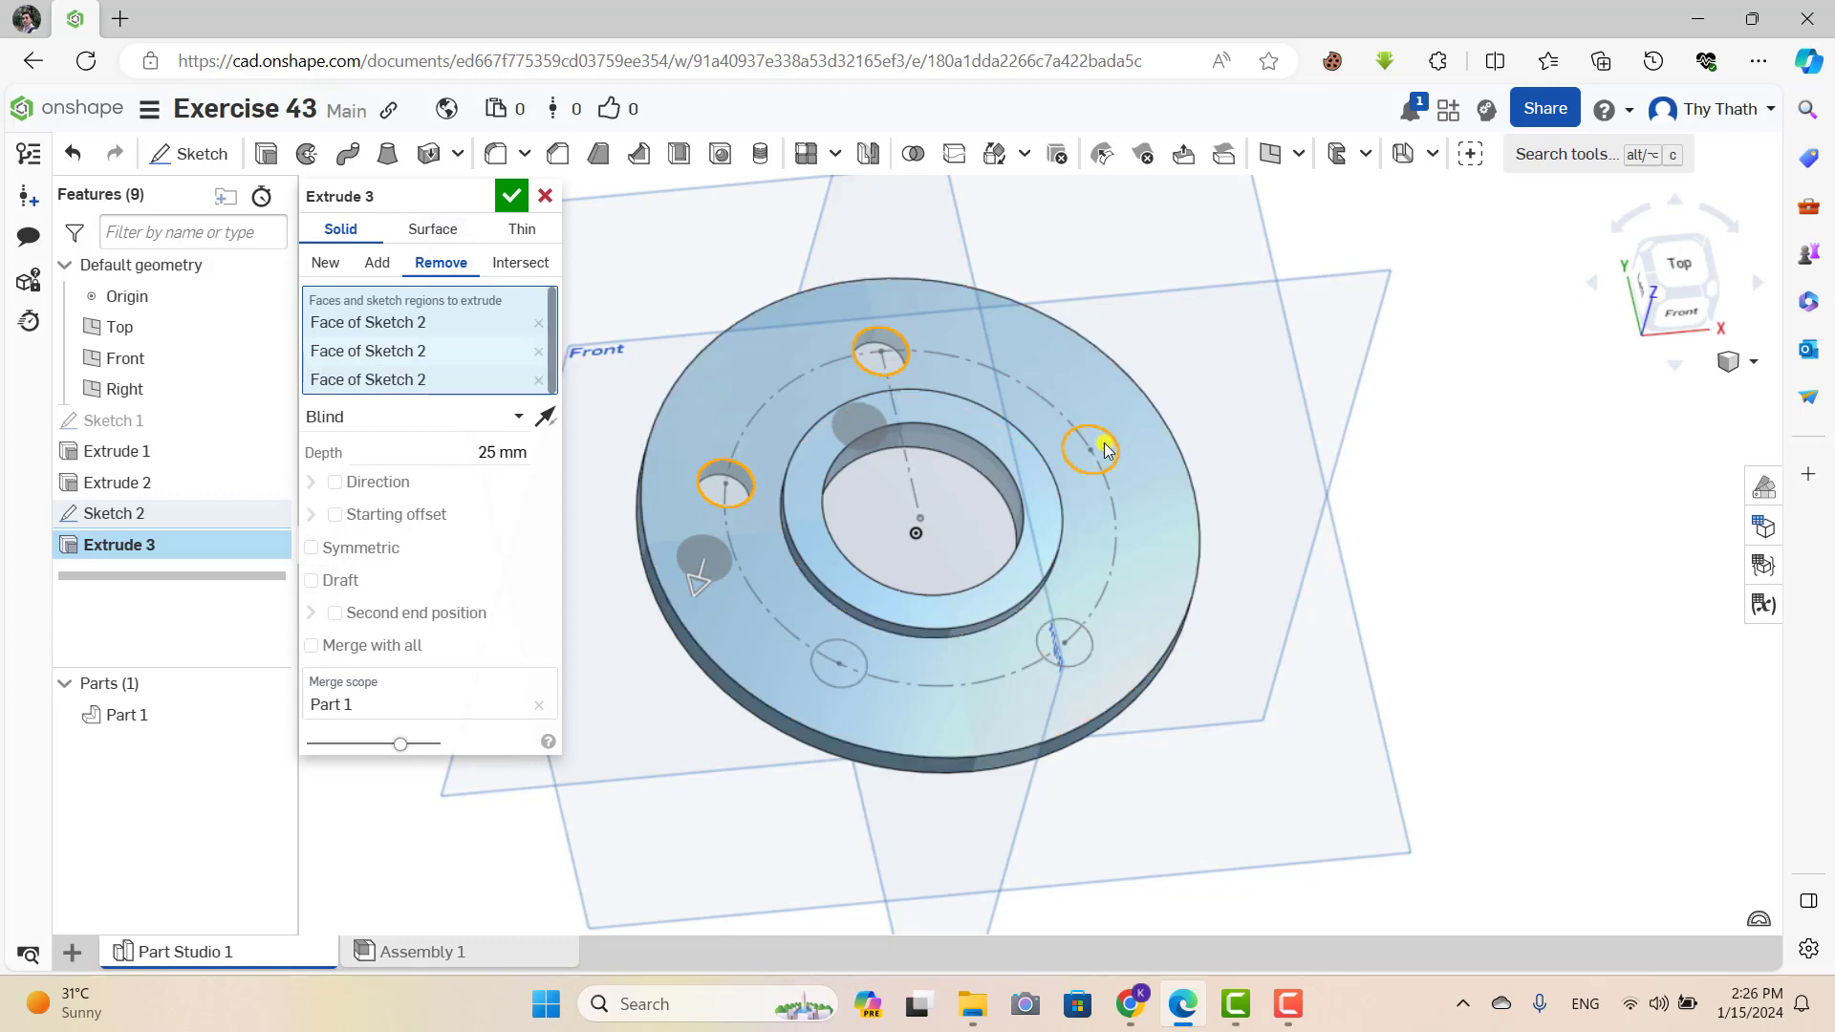
click(1067, 637)
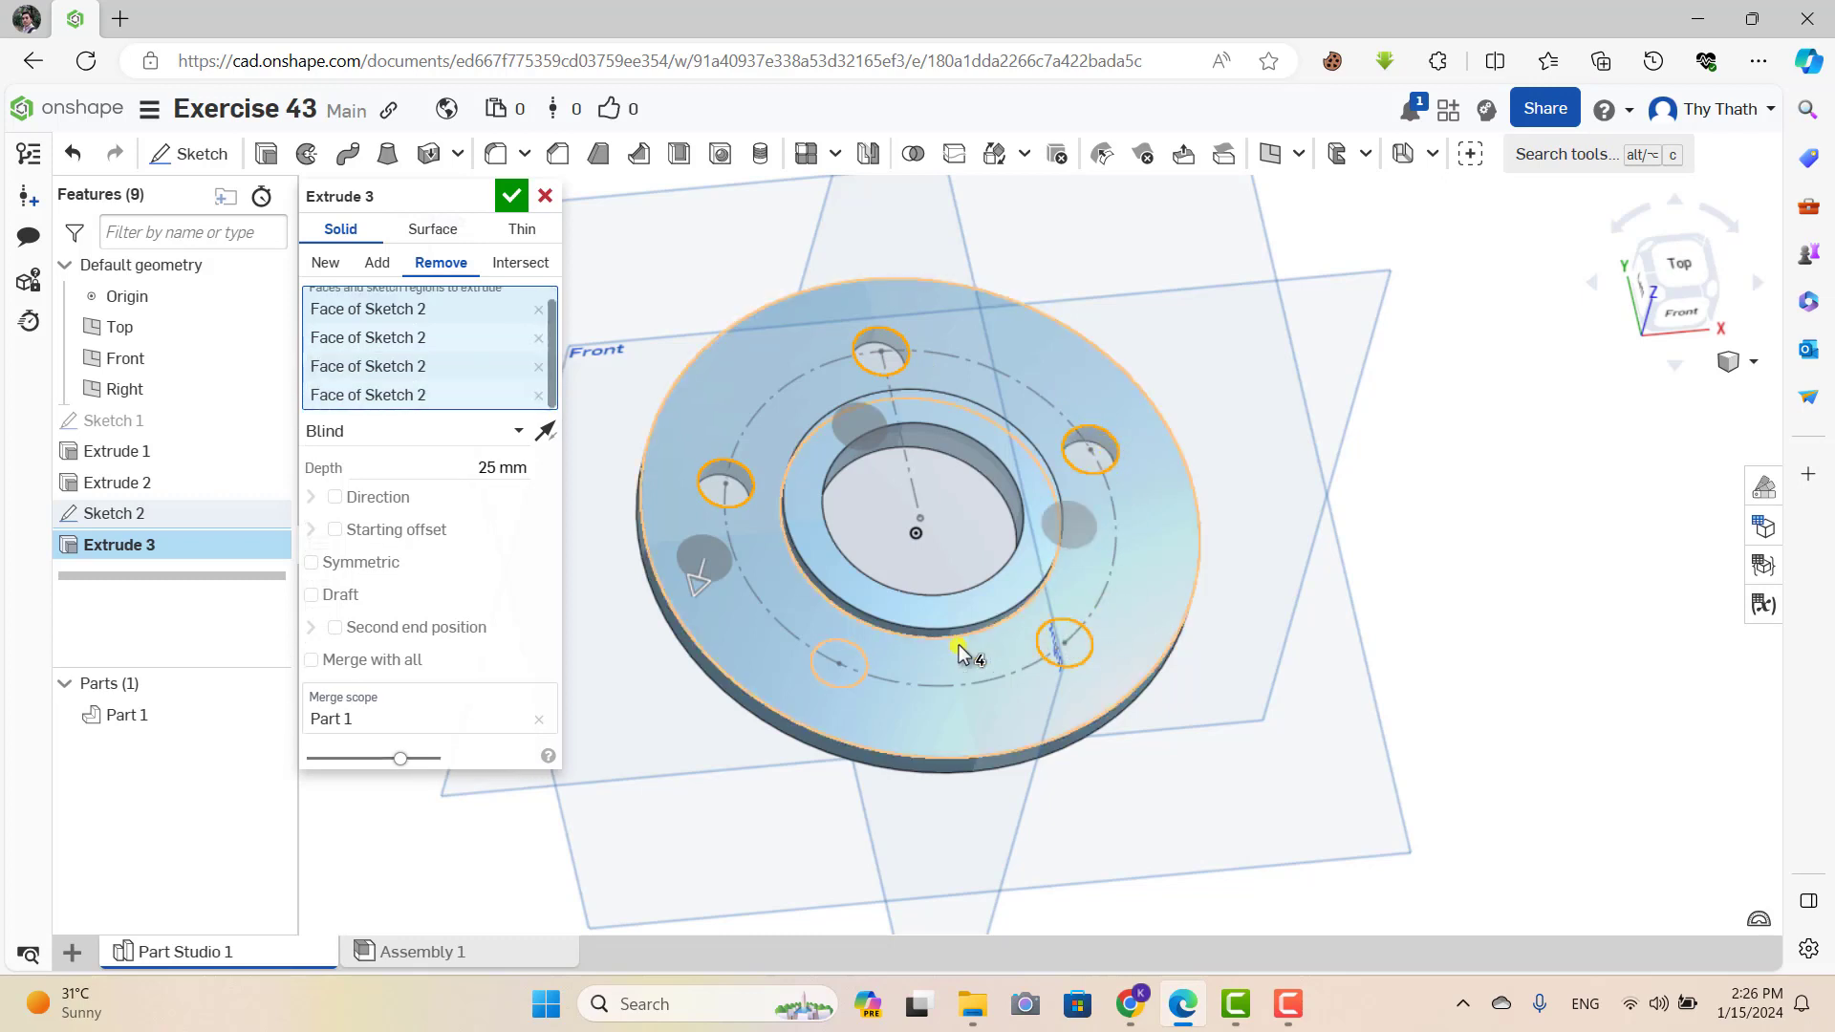
click(846, 665)
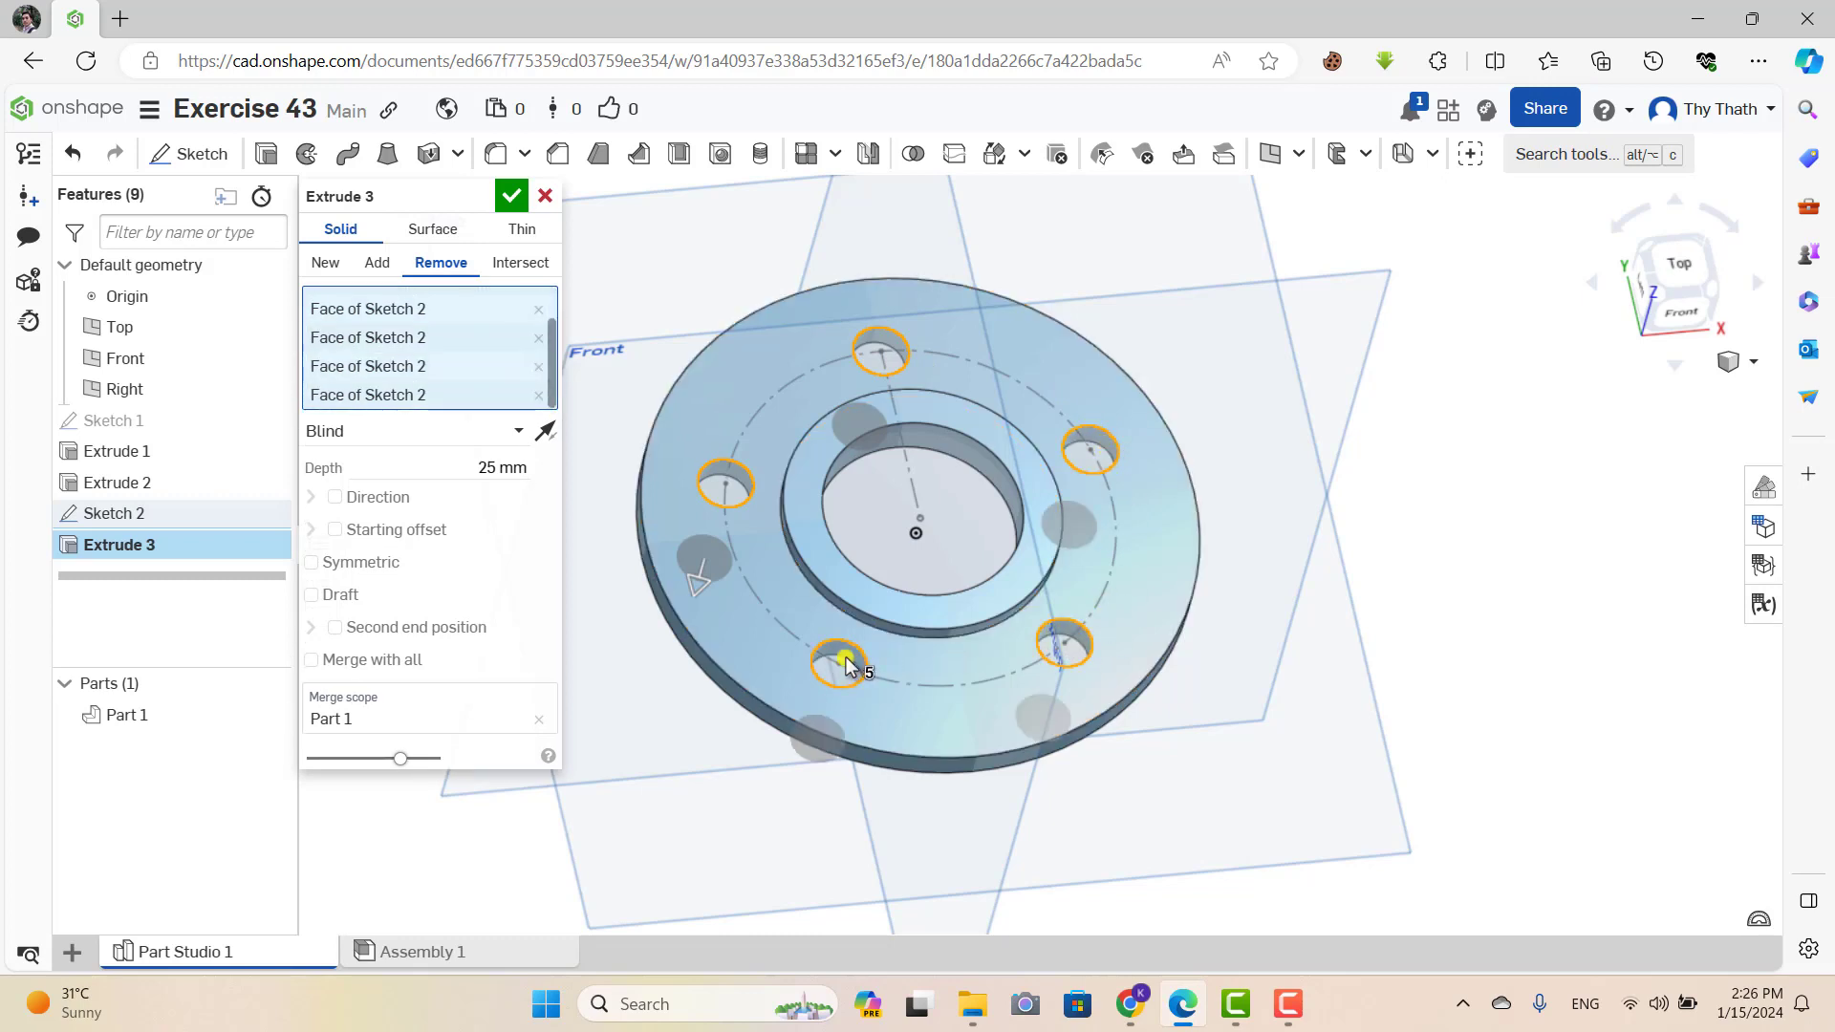
mouse_move(1346, 622)
right_down()
mouse_move(1346, 605)
mouse_move(1347, 656)
right_up()
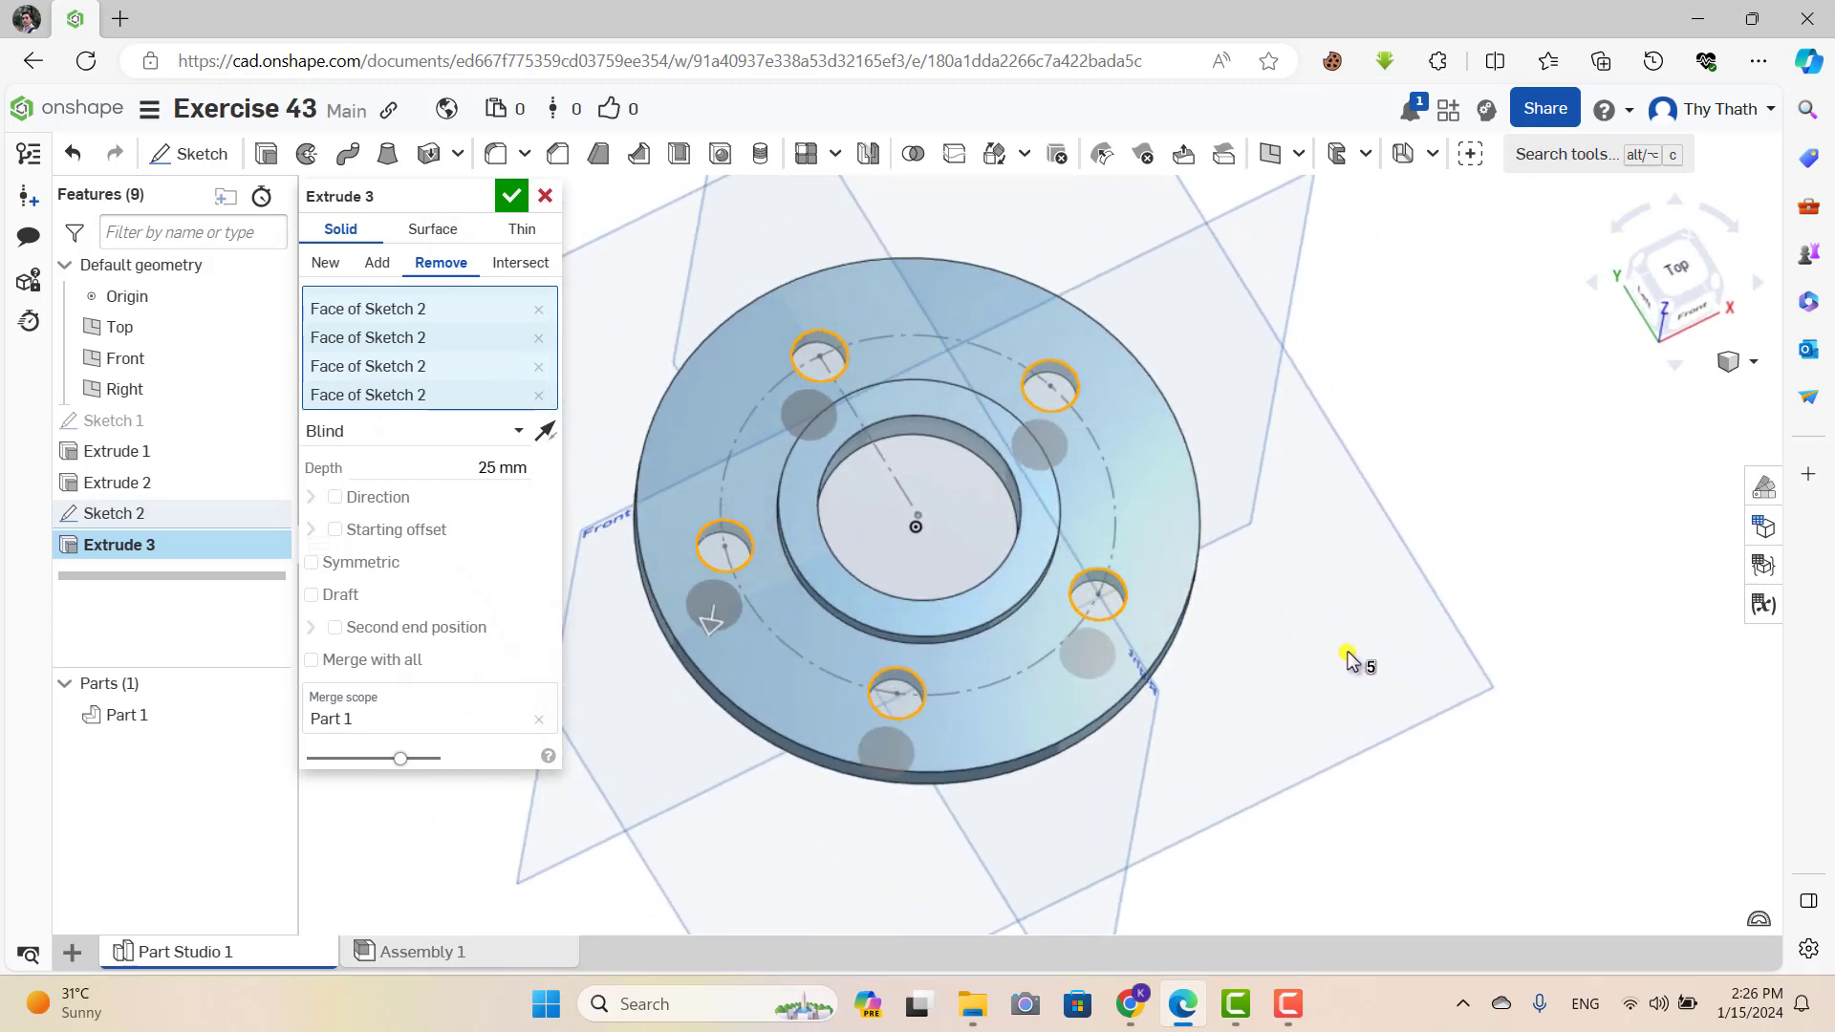
click(511, 198)
Hide the Right, Front and Top default planes so only the finished flange is displayed.
right_drag(1332, 631, 1309, 564)
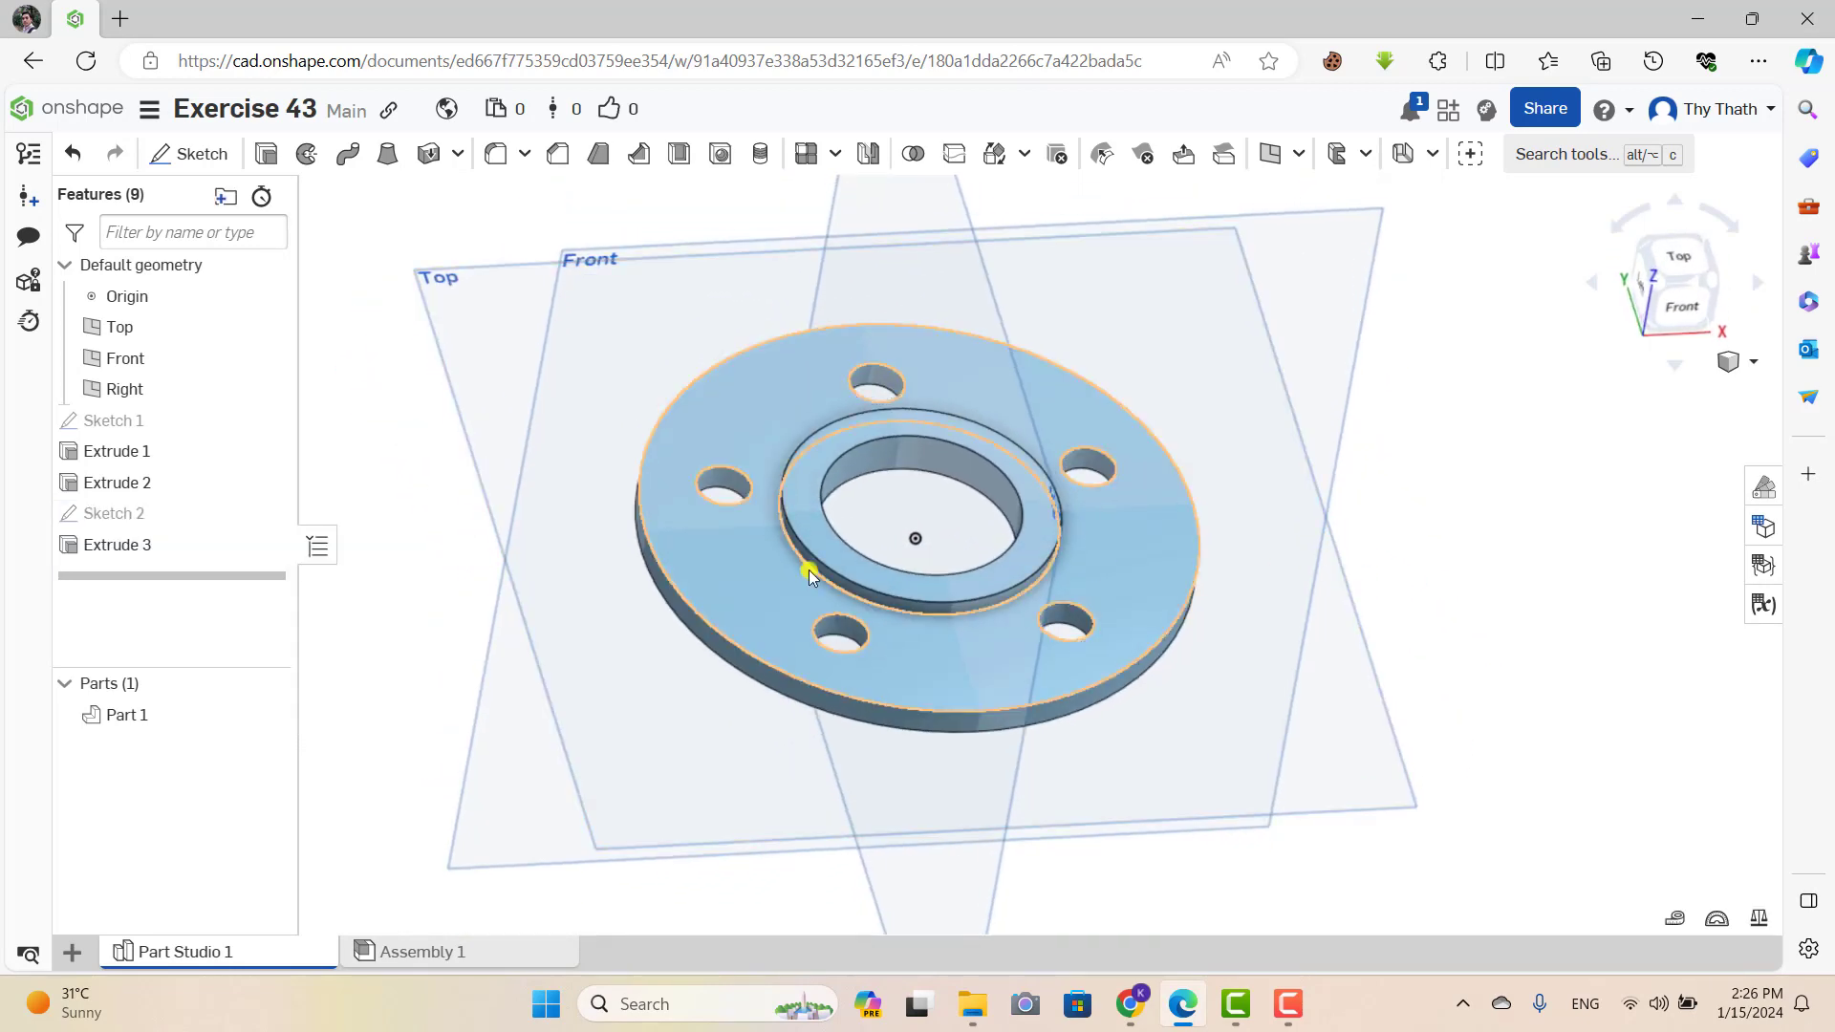
click(269, 389)
click(268, 357)
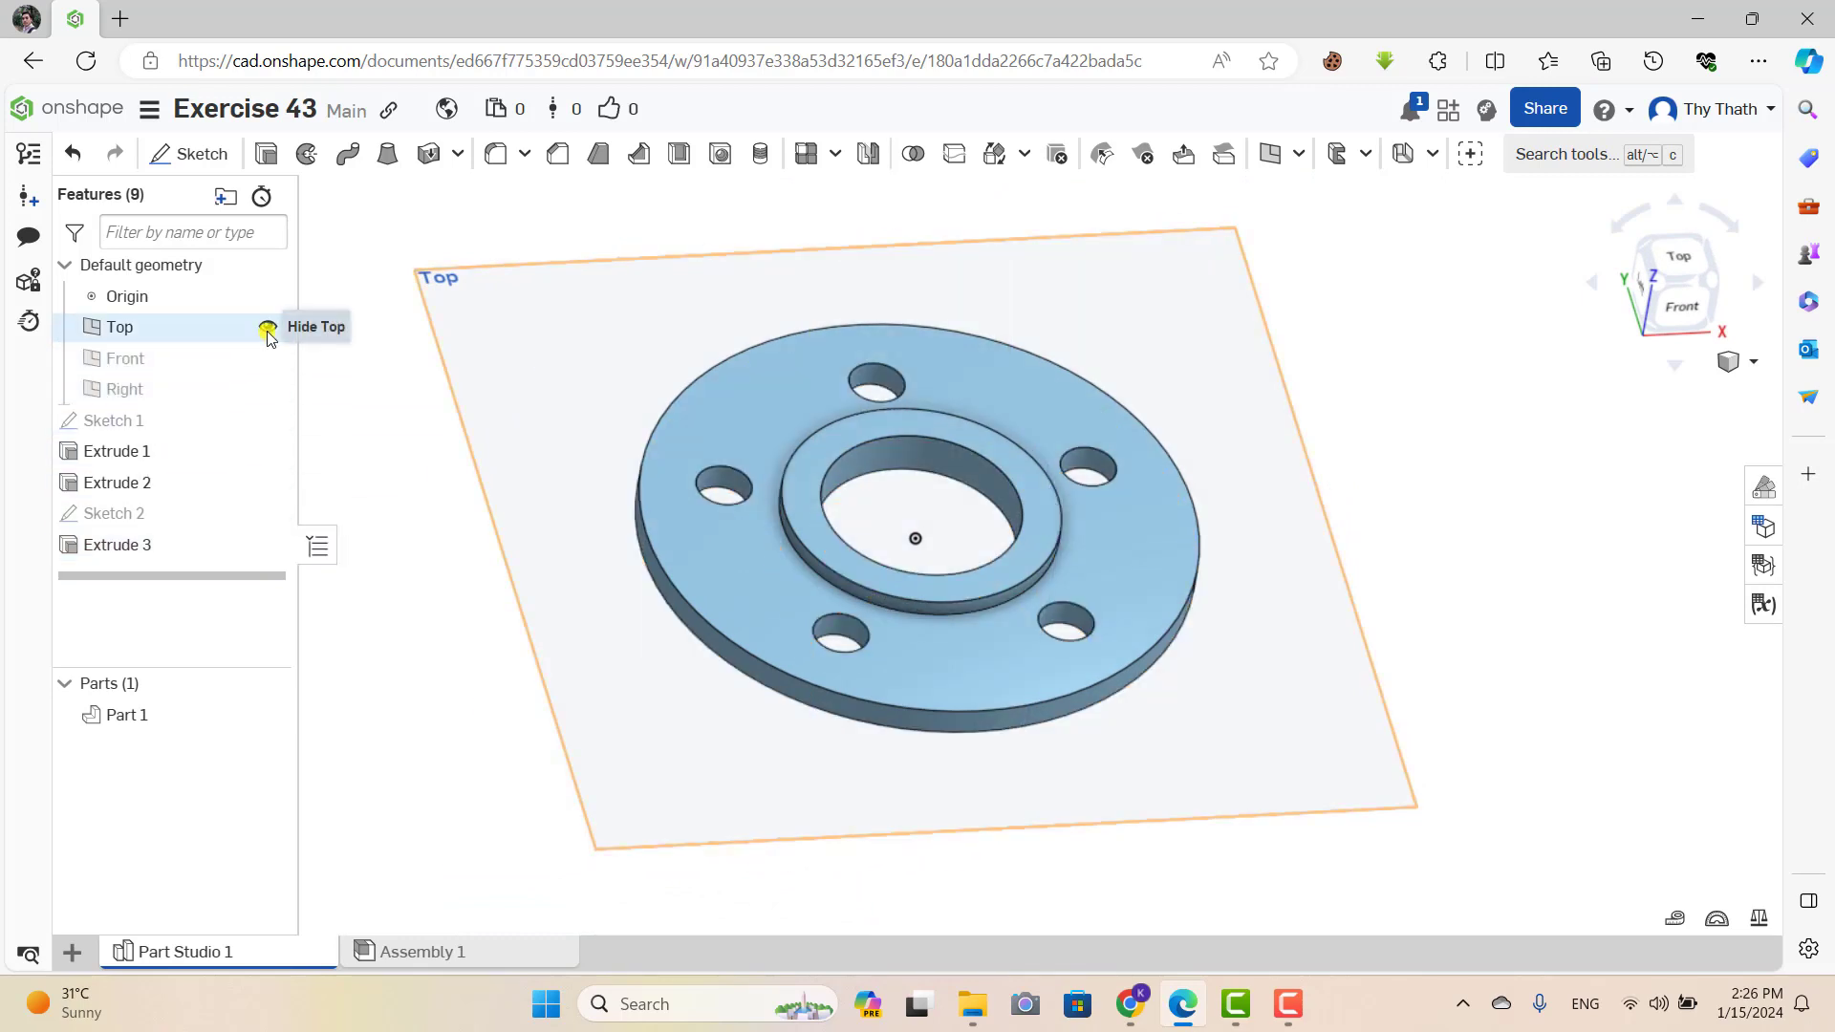
key(p)
right_drag(1257, 426, 1201, 782)
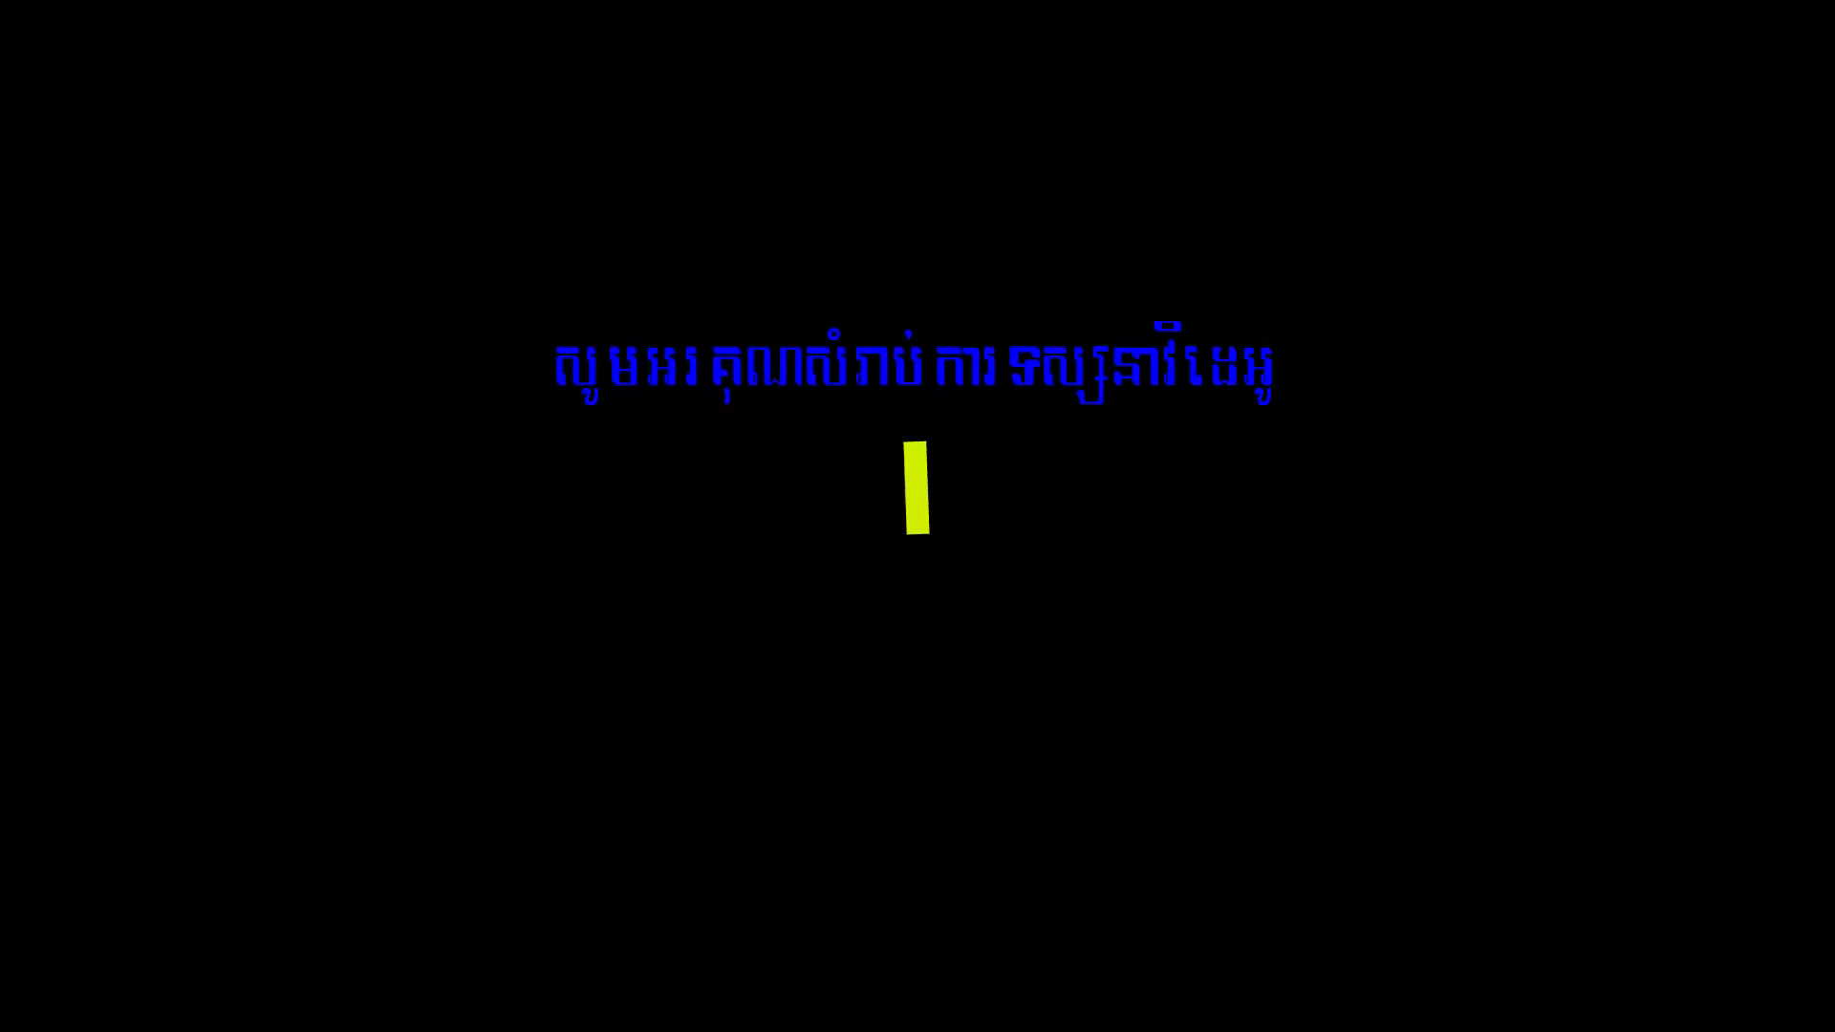